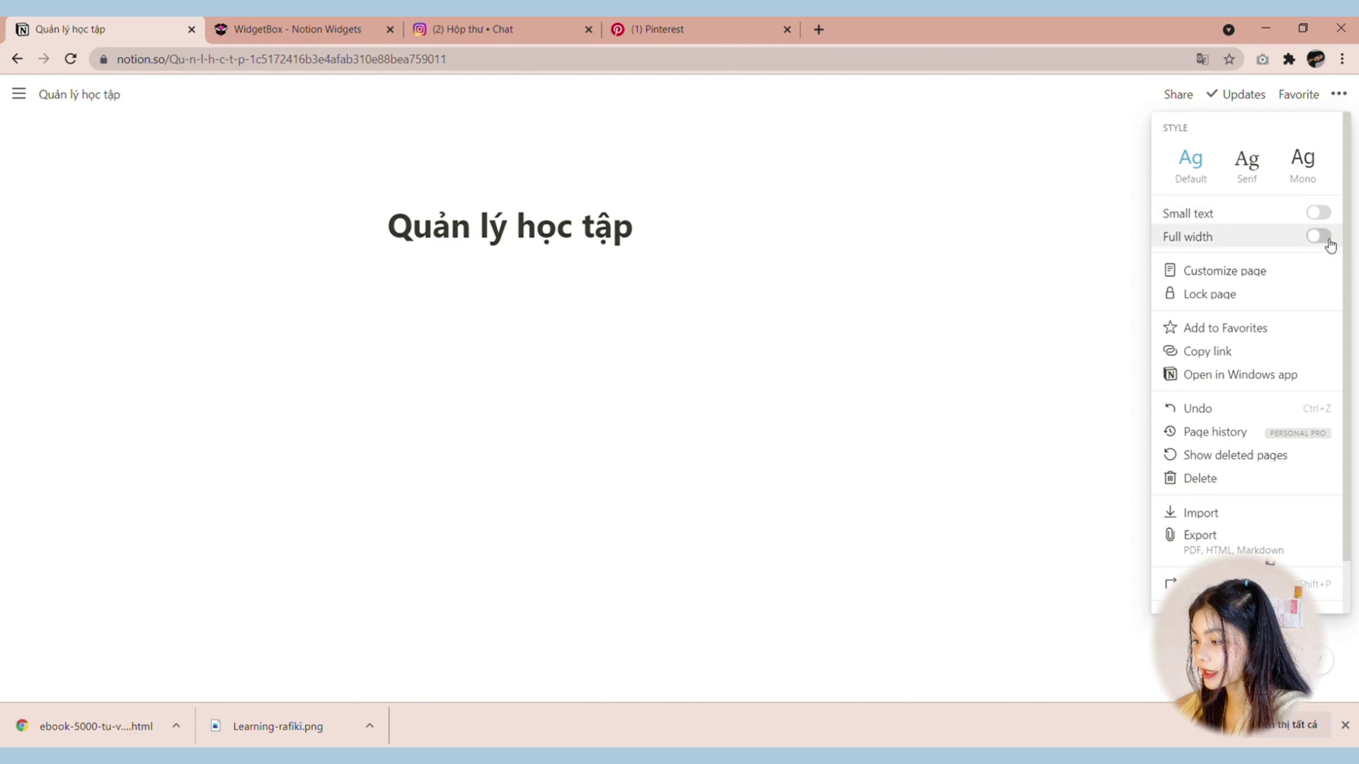
Step: Add two small headings to the page body, GOAL and To-do list
left_click(133, 311)
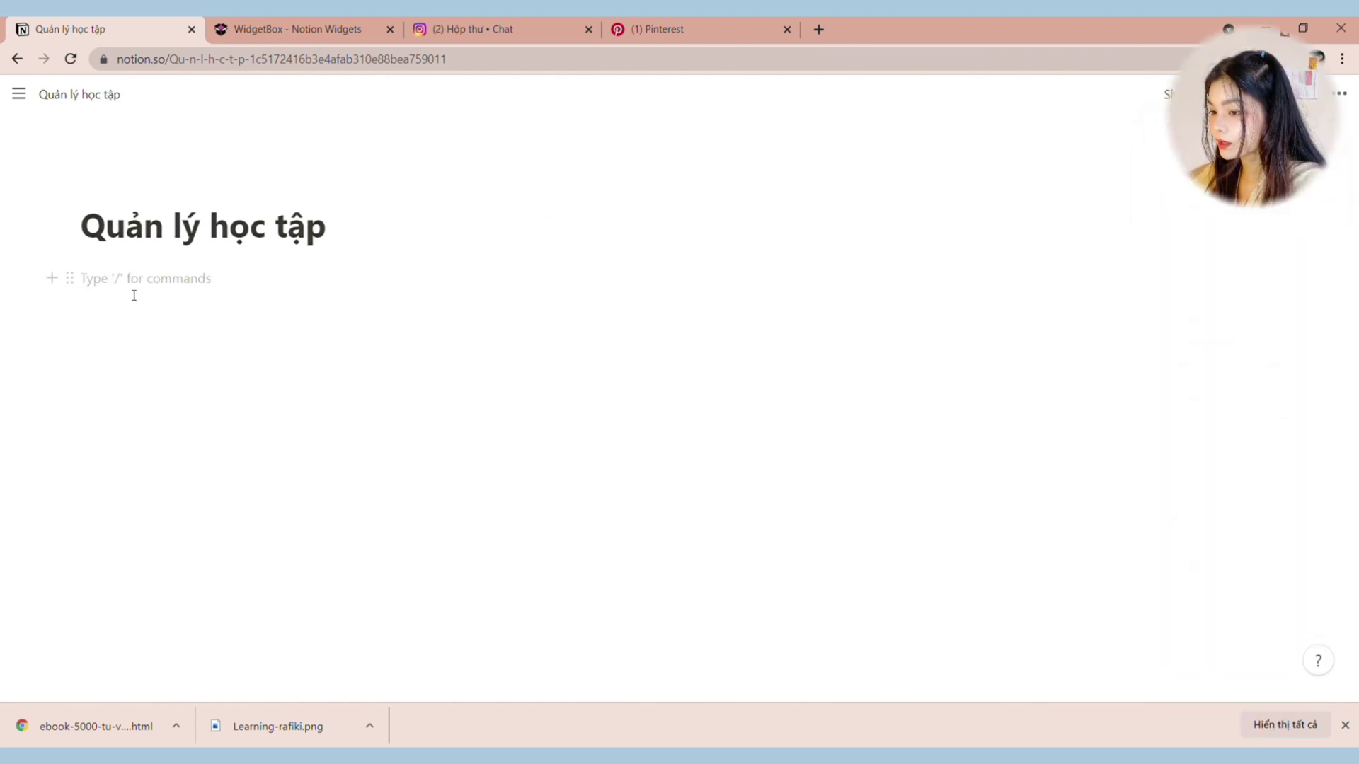
type("#")
type("GOAL")
key("Return")
type("###")
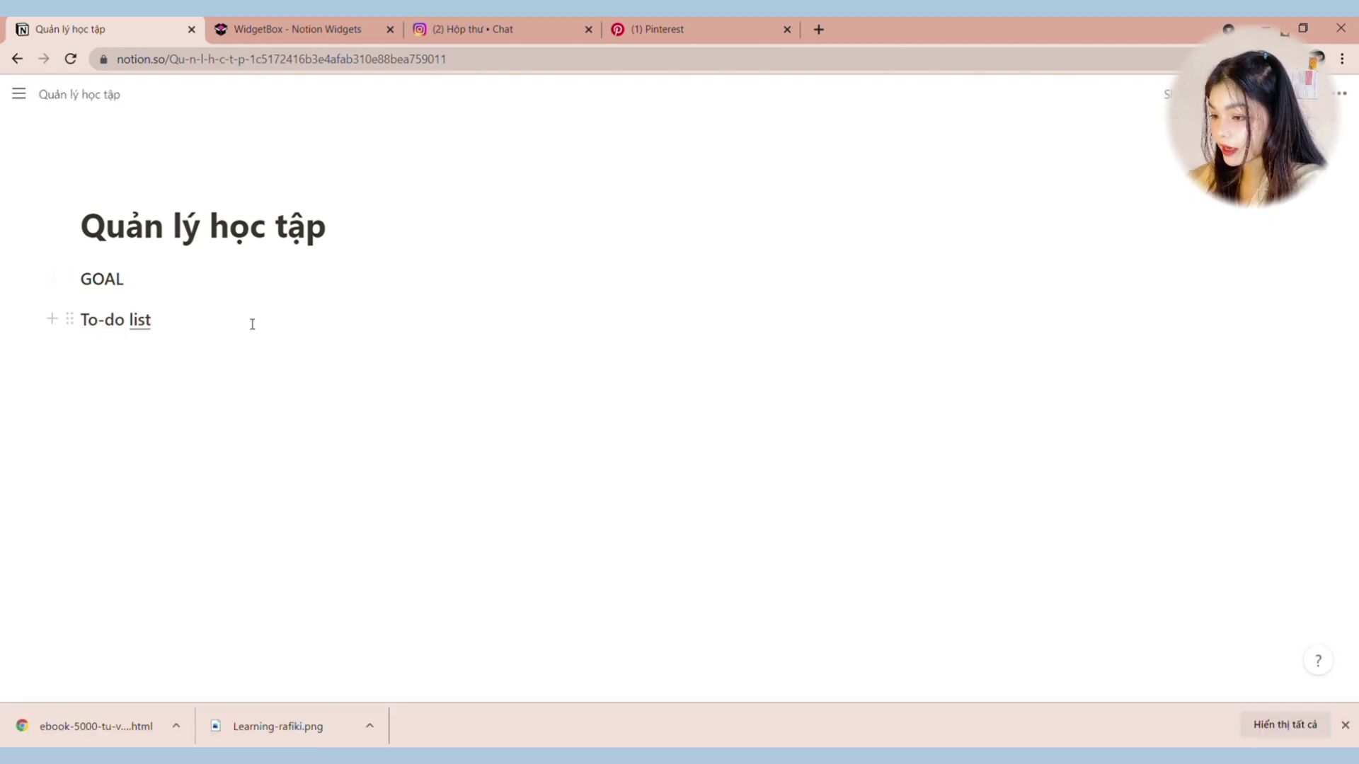
Step: Give both the GOAL and To-do list headings a blue background
left_click_drag(258, 316, 142, 284)
left_click(76, 282)
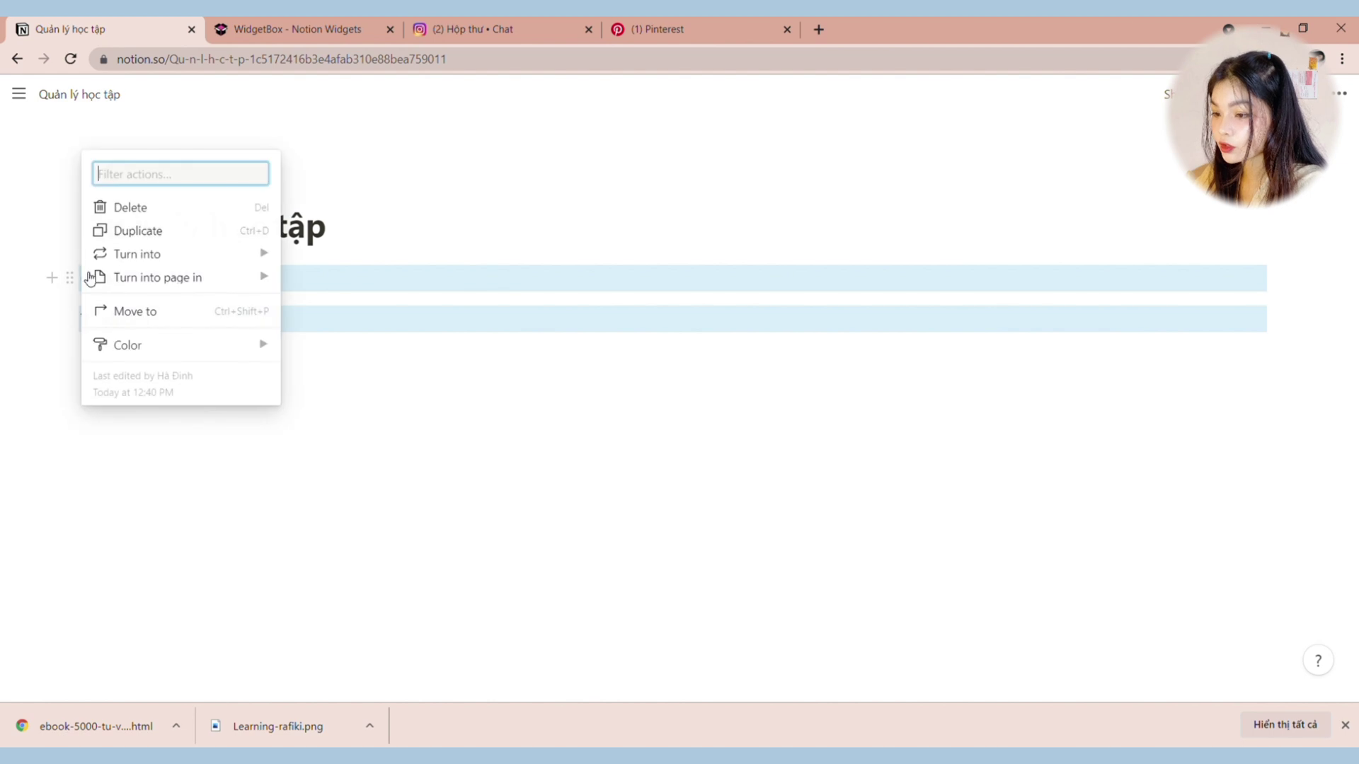
mouse_move(199, 348)
scroll(334, 396, "down", 1)
left_click(344, 474)
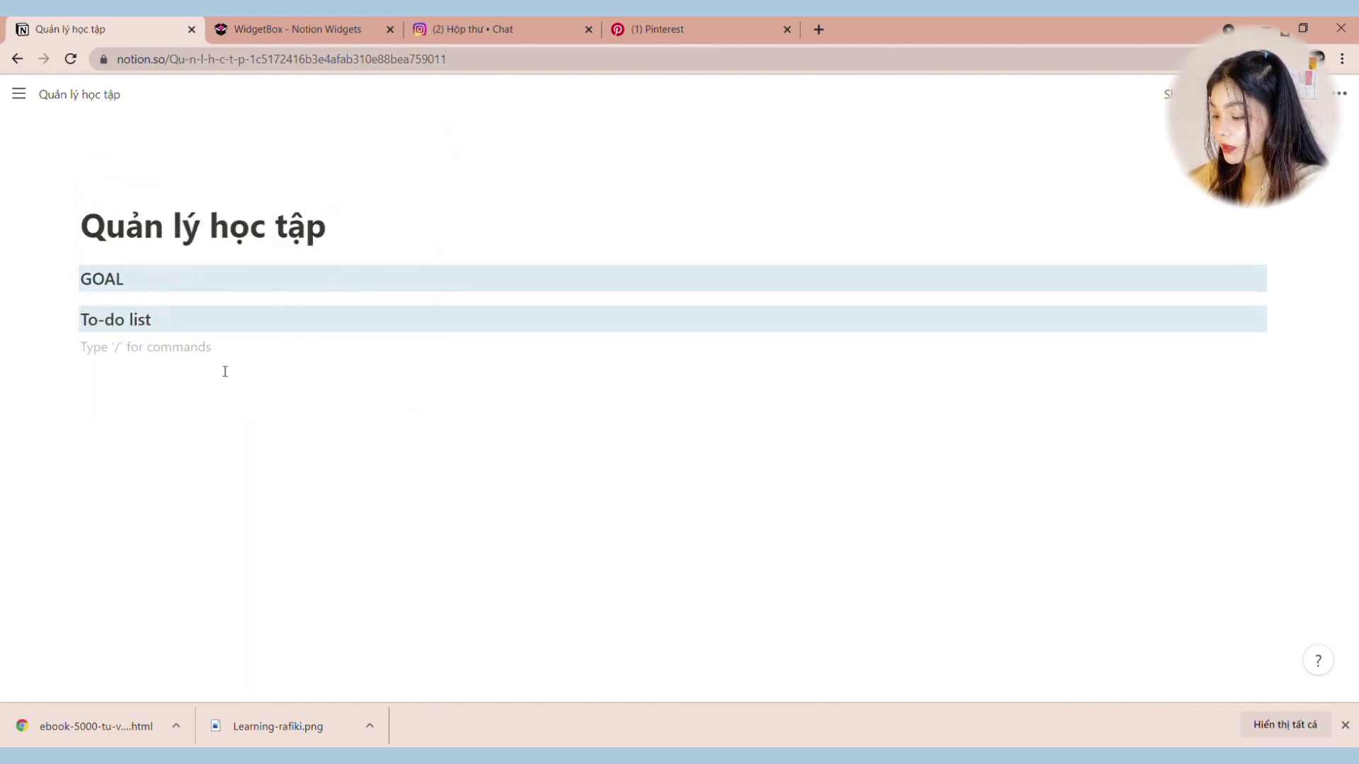
Step: Insert a template button block directly below the To-do list heading
type("/tem")
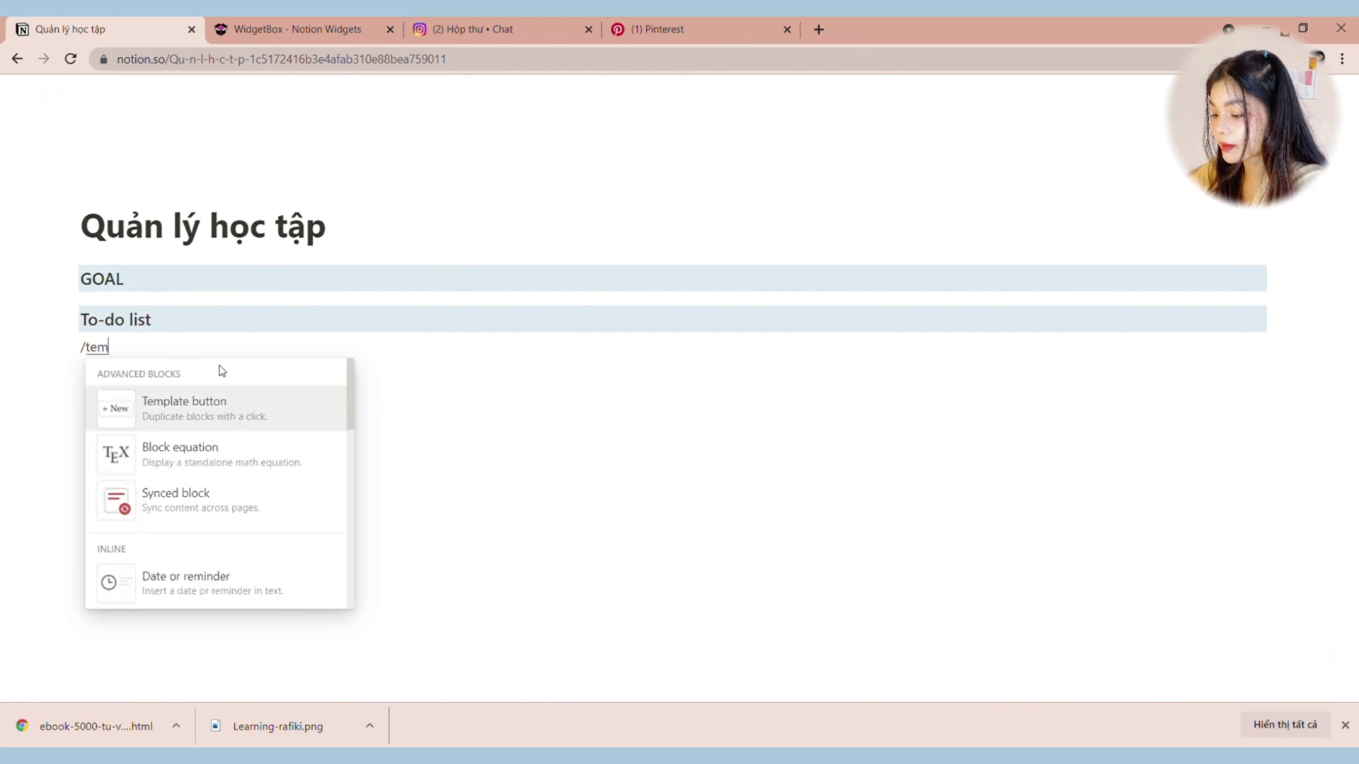
type("plat")
left_click(236, 418)
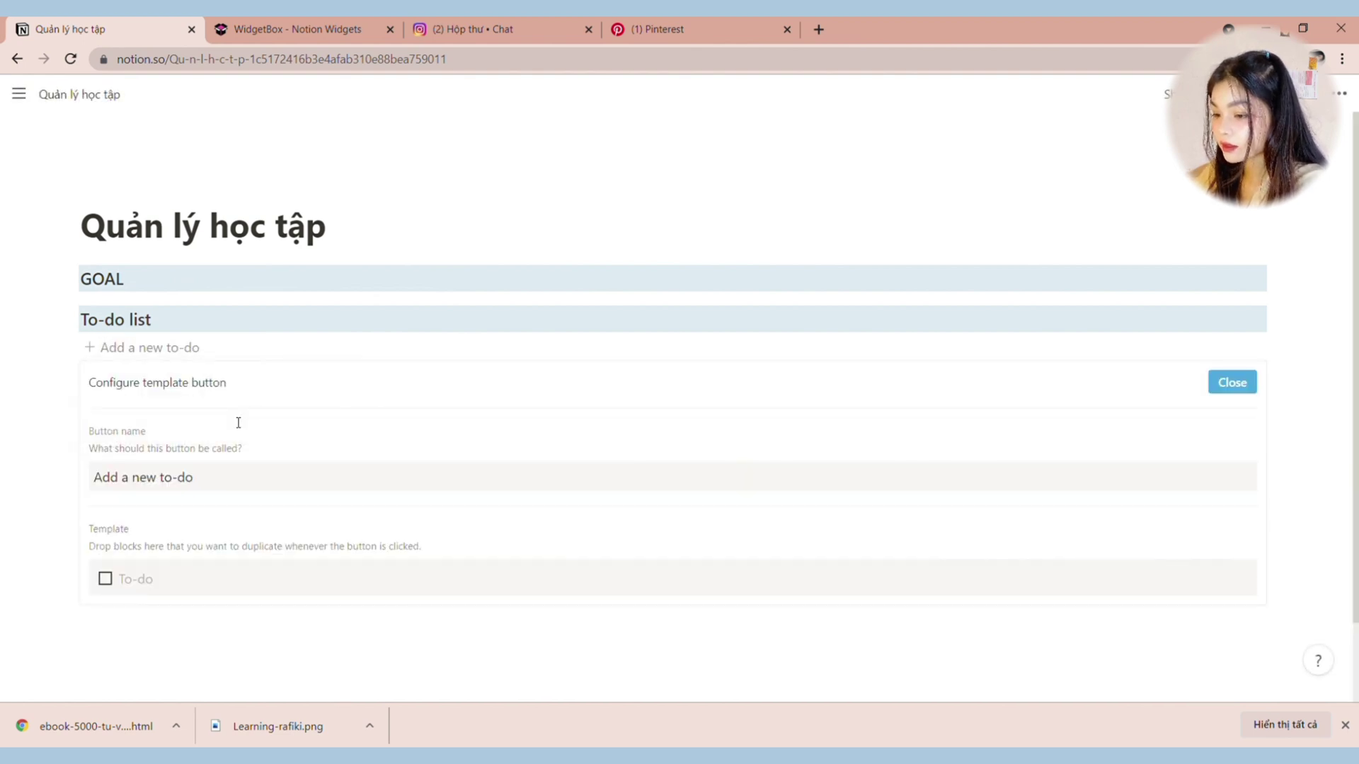
Step: Give the to-do in the button's template a yellow background and close the button configuration
left_click(91, 587)
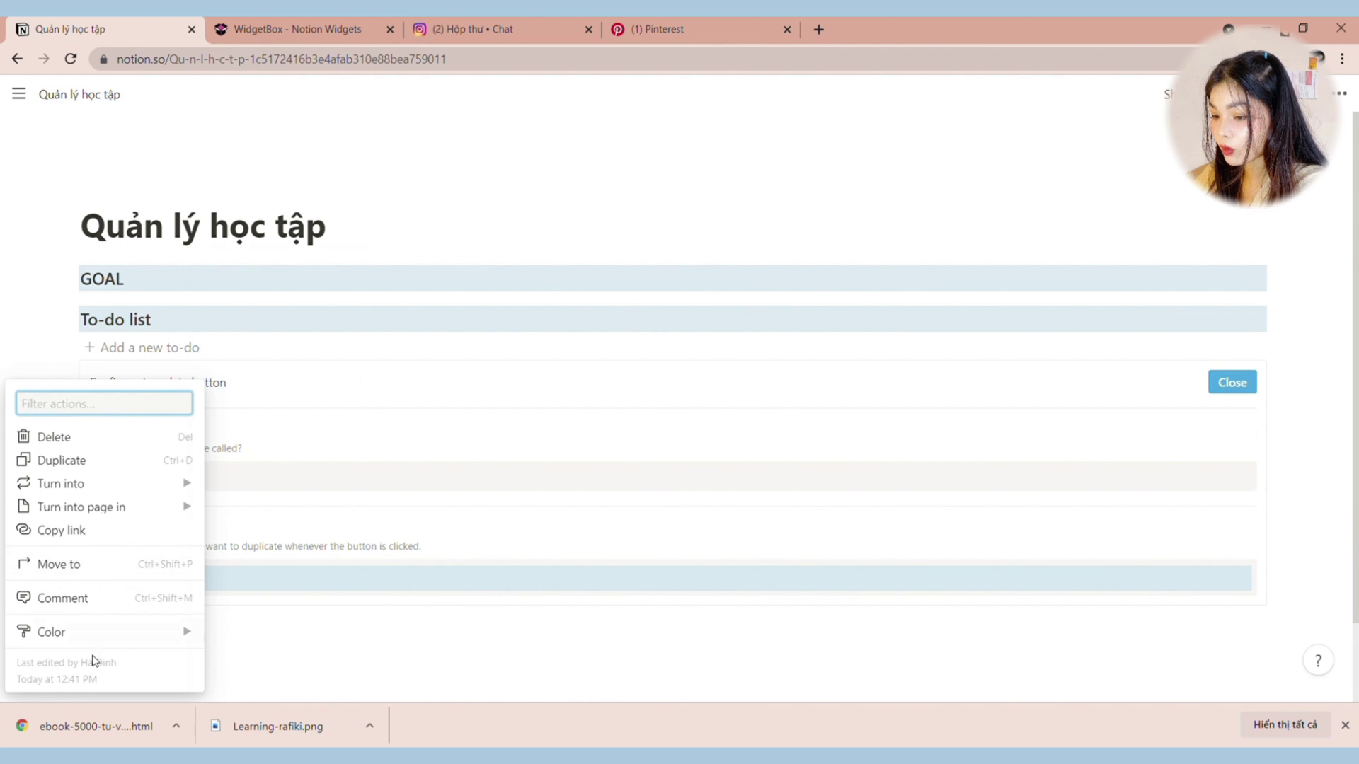
mouse_move(121, 646)
scroll(215, 651, "down", 1)
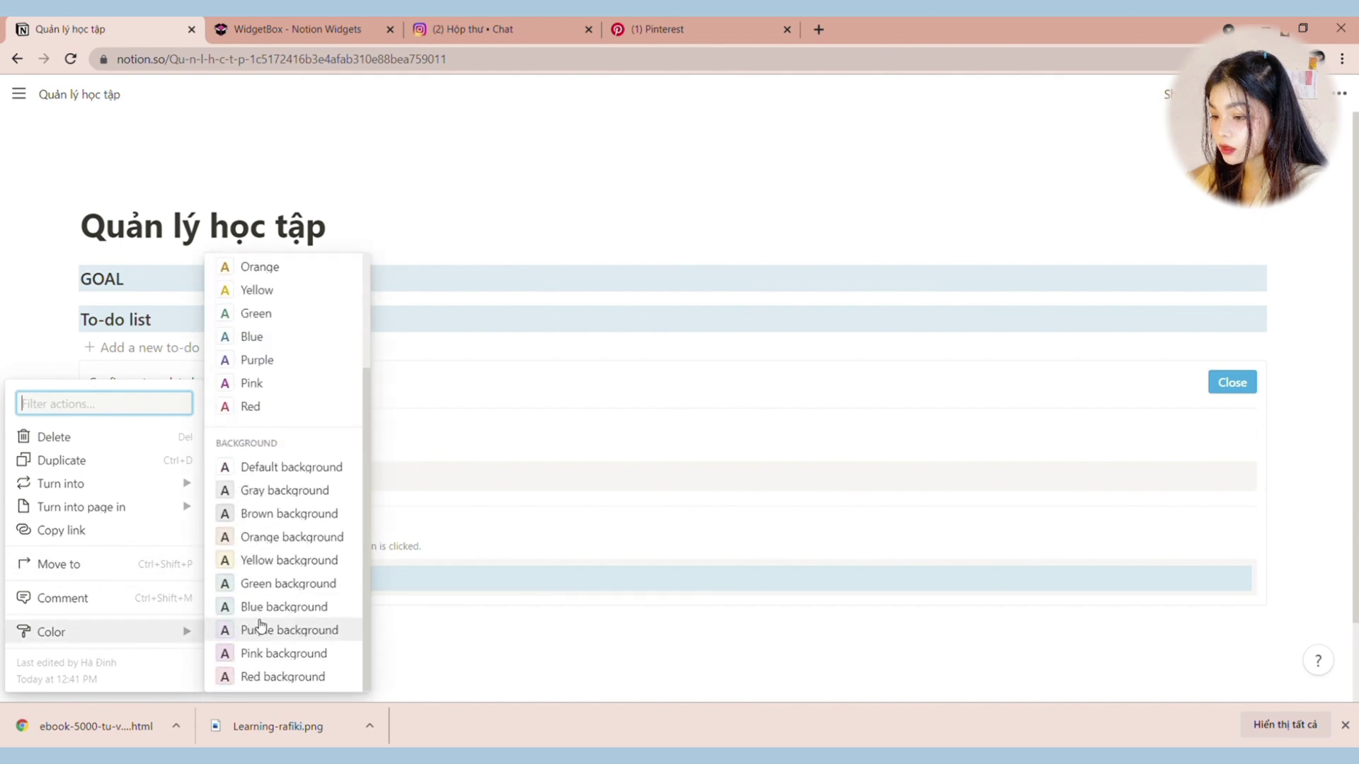
left_click(261, 559)
left_click(1232, 382)
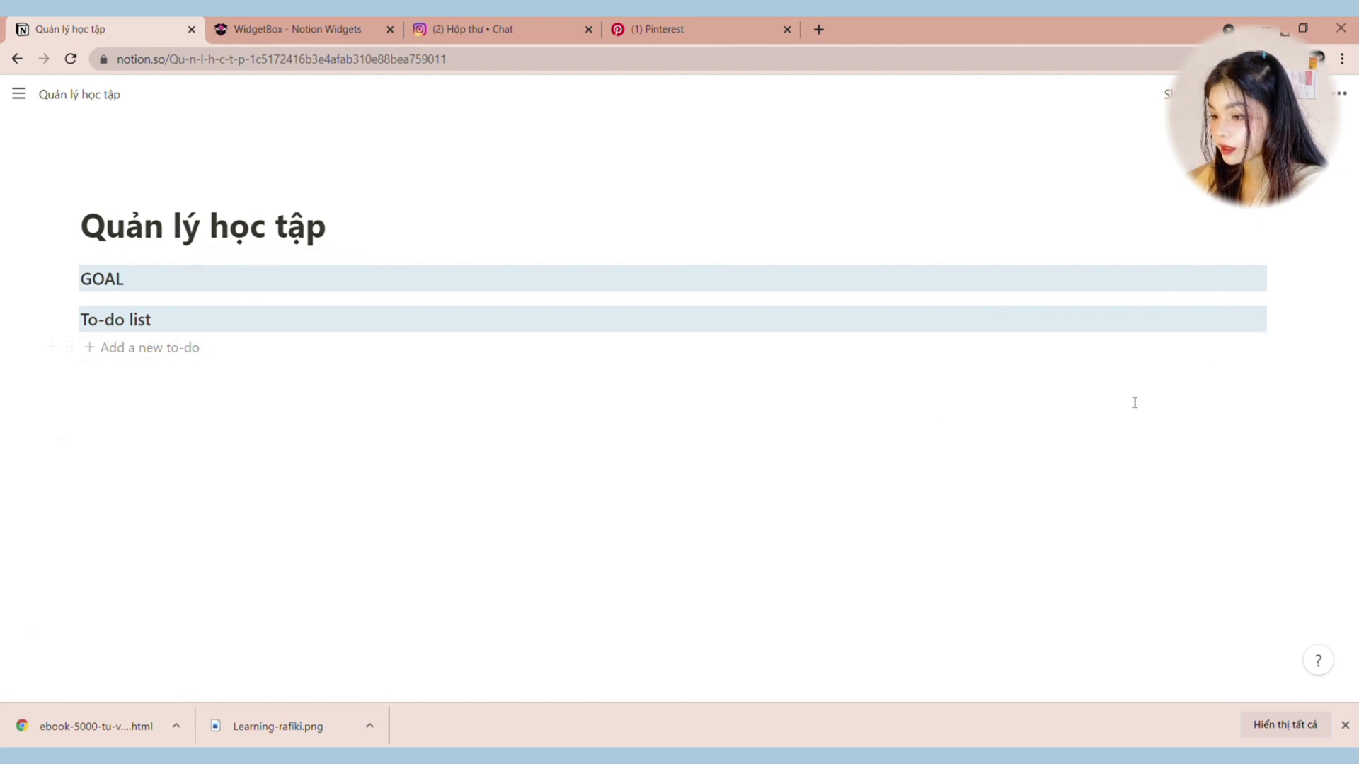
Step: Generate two to-dos with the template button, then copy them together with the button under the GOAL heading
left_click(113, 346)
left_click(125, 374)
left_click_drag(165, 480, 95, 347)
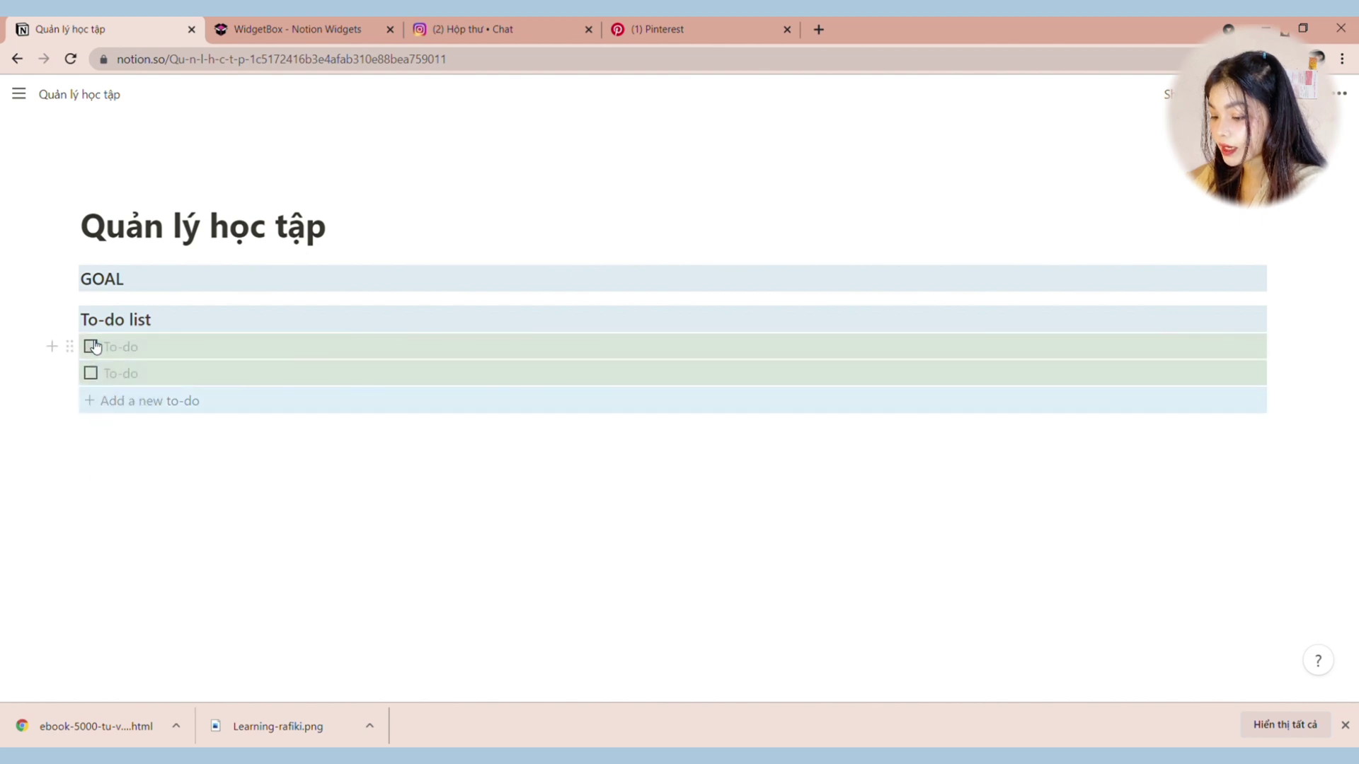
left_click(128, 279)
key("Return")
key("ctrl+v")
Step: Add the text lines Cột 1 and Cột2 below the lists and place them side by side as two columns
left_click(286, 560)
type("Cột 1")
key("Return")
type("Cột")
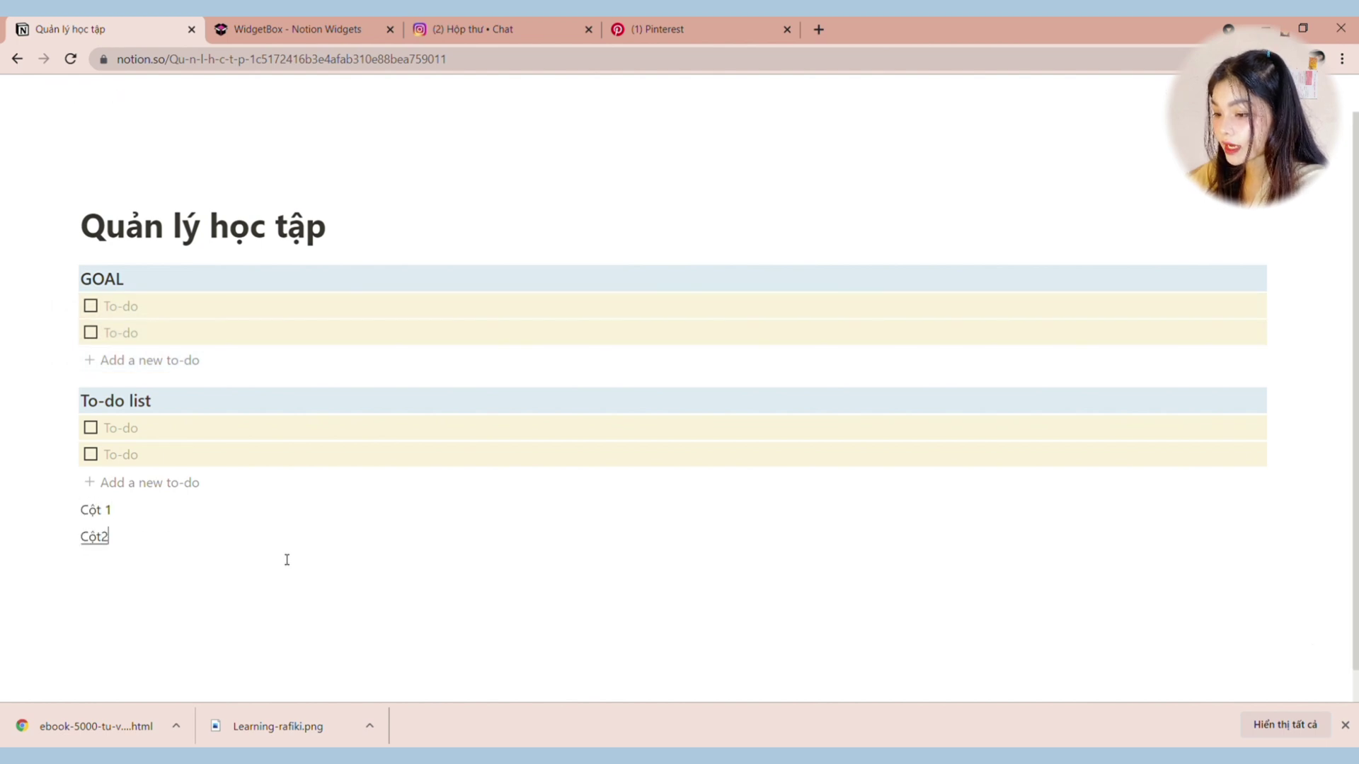
left_click_drag(82, 522, 67, 546)
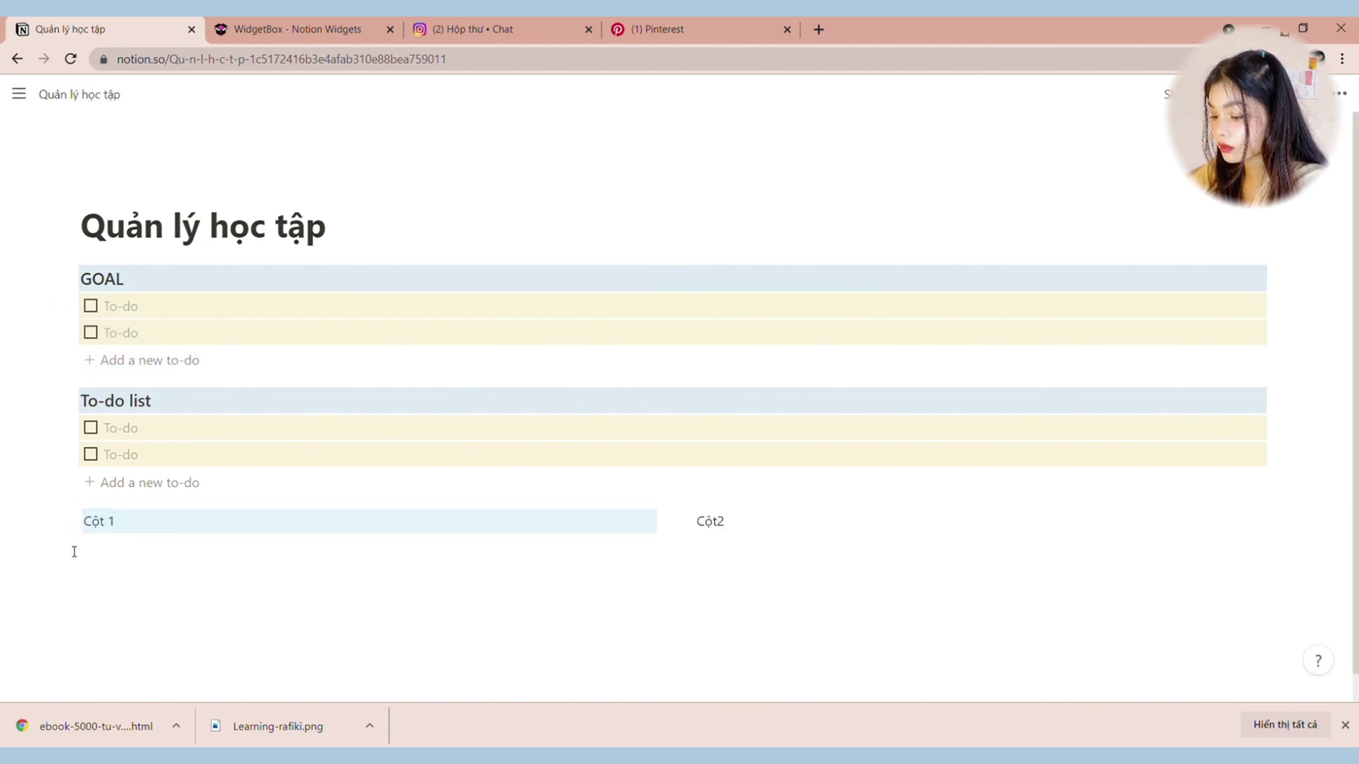
Step: Move the GOAL and To-do list sections with their to-dos into the column under Cột 1
left_click_drag(1284, 482, 170, 284)
left_click_drag(78, 319, 57, 538)
Step: Make an empty line below Cột2, then switch to WidgetBox and copy the Hanoi weather widget's embed link
left_click(794, 312)
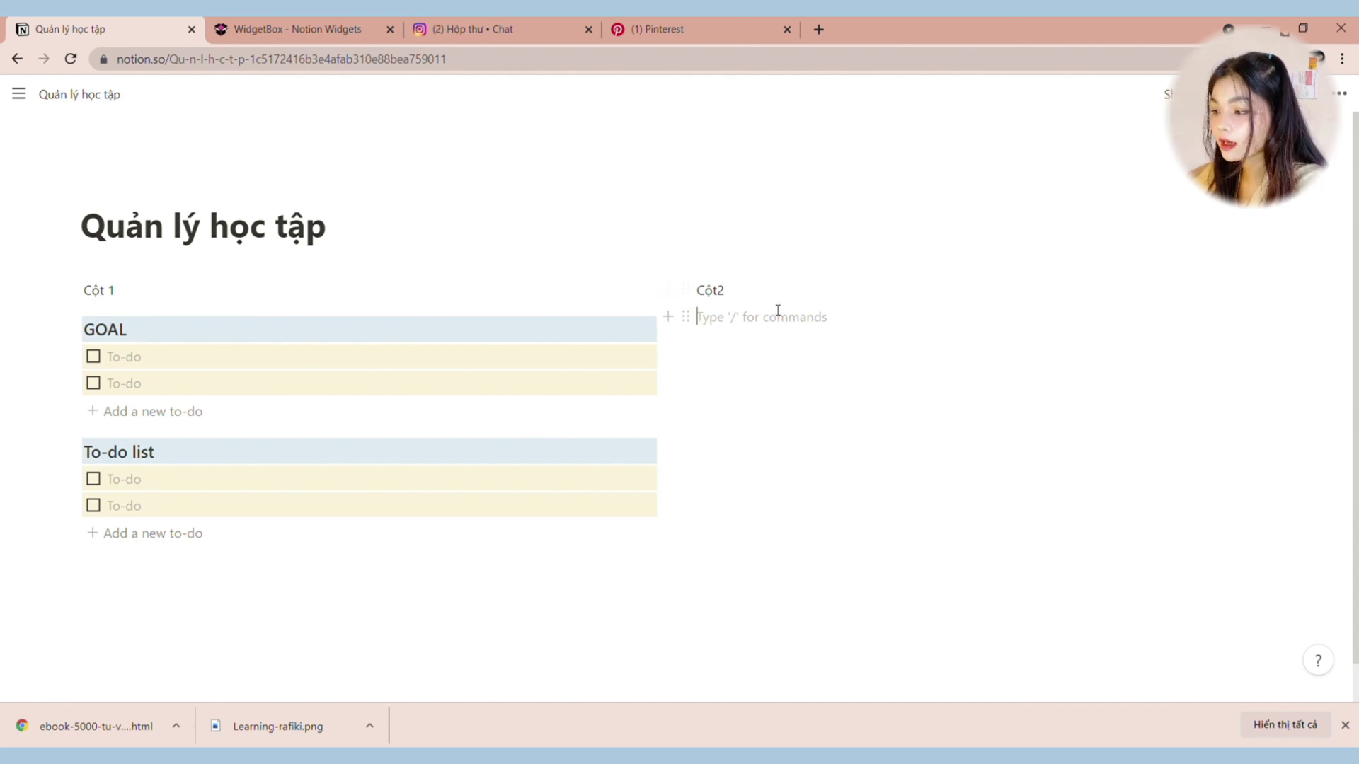
left_click(316, 32)
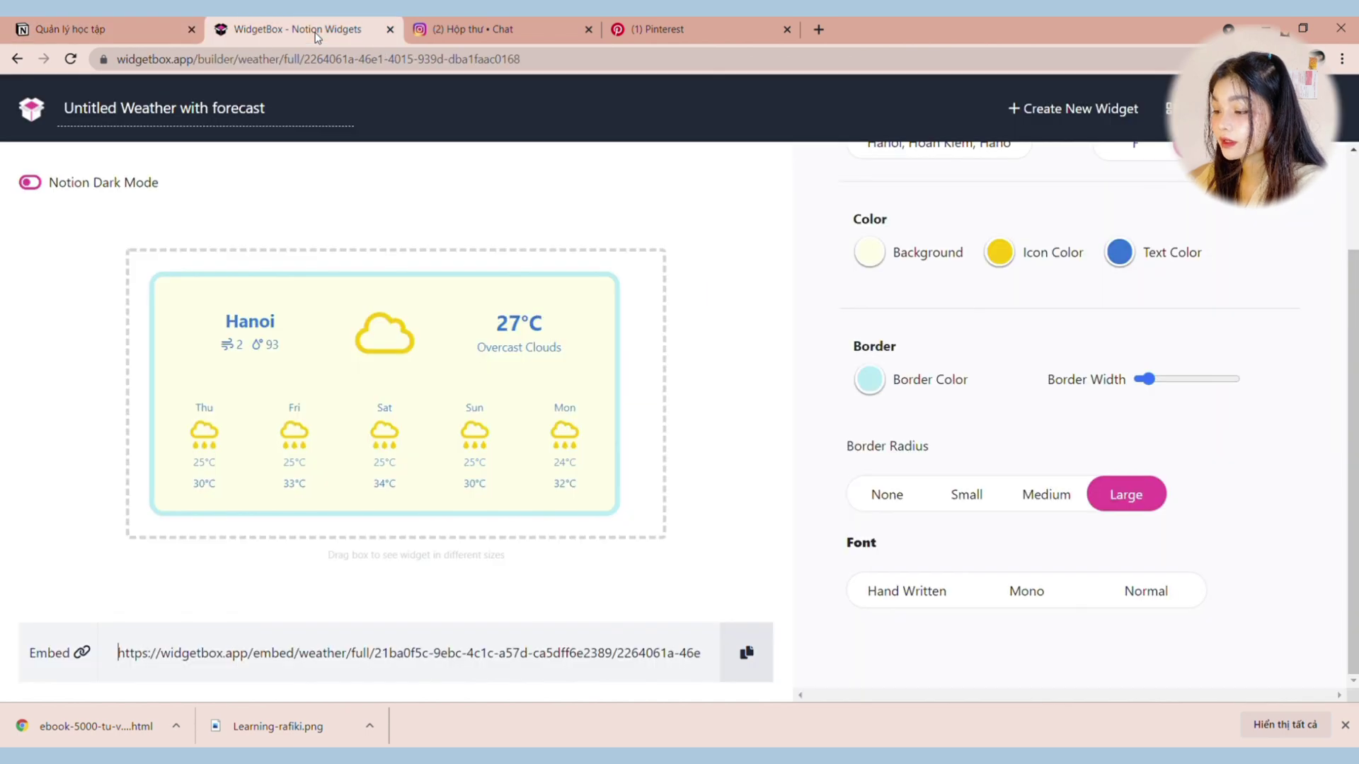
left_click(758, 659)
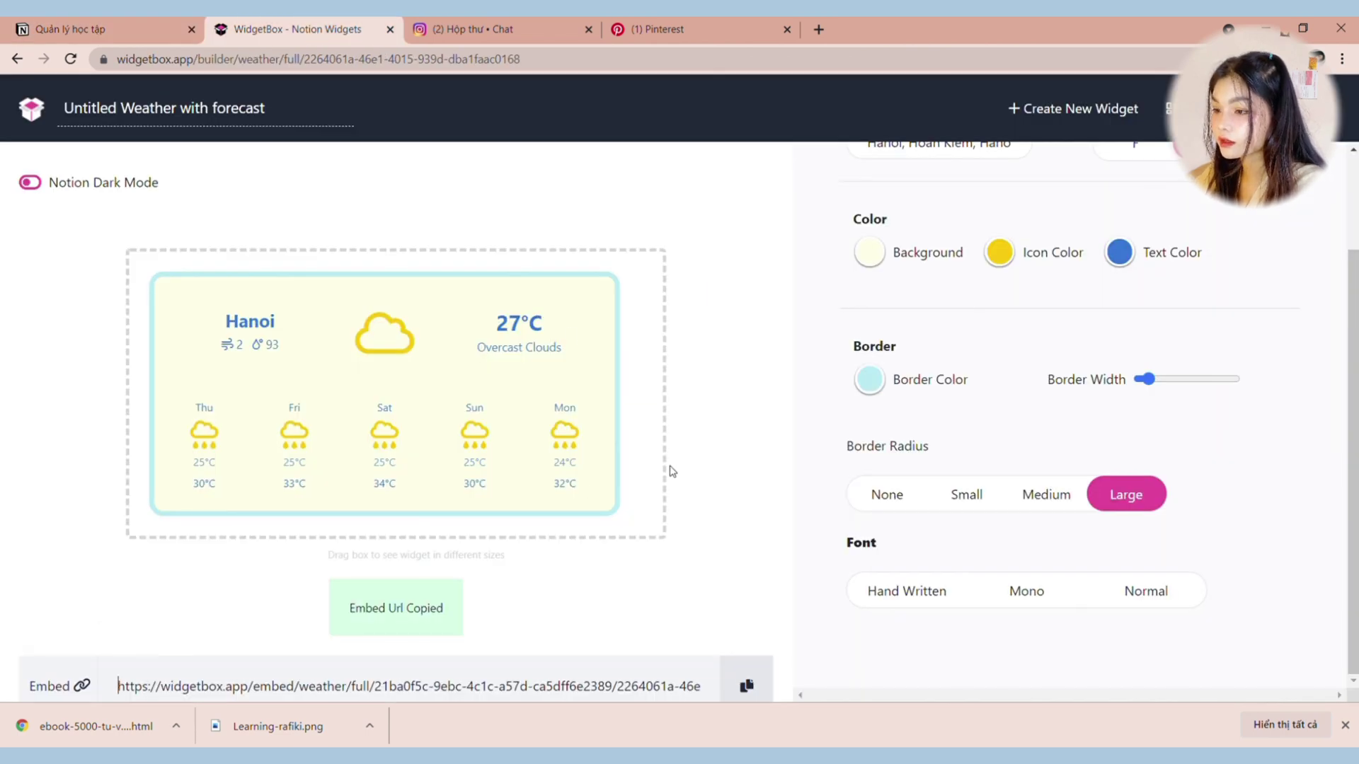
Step: Return to the Notion page, embed the weather widget link below Cột2 and adjust the widget's width
left_click(137, 34)
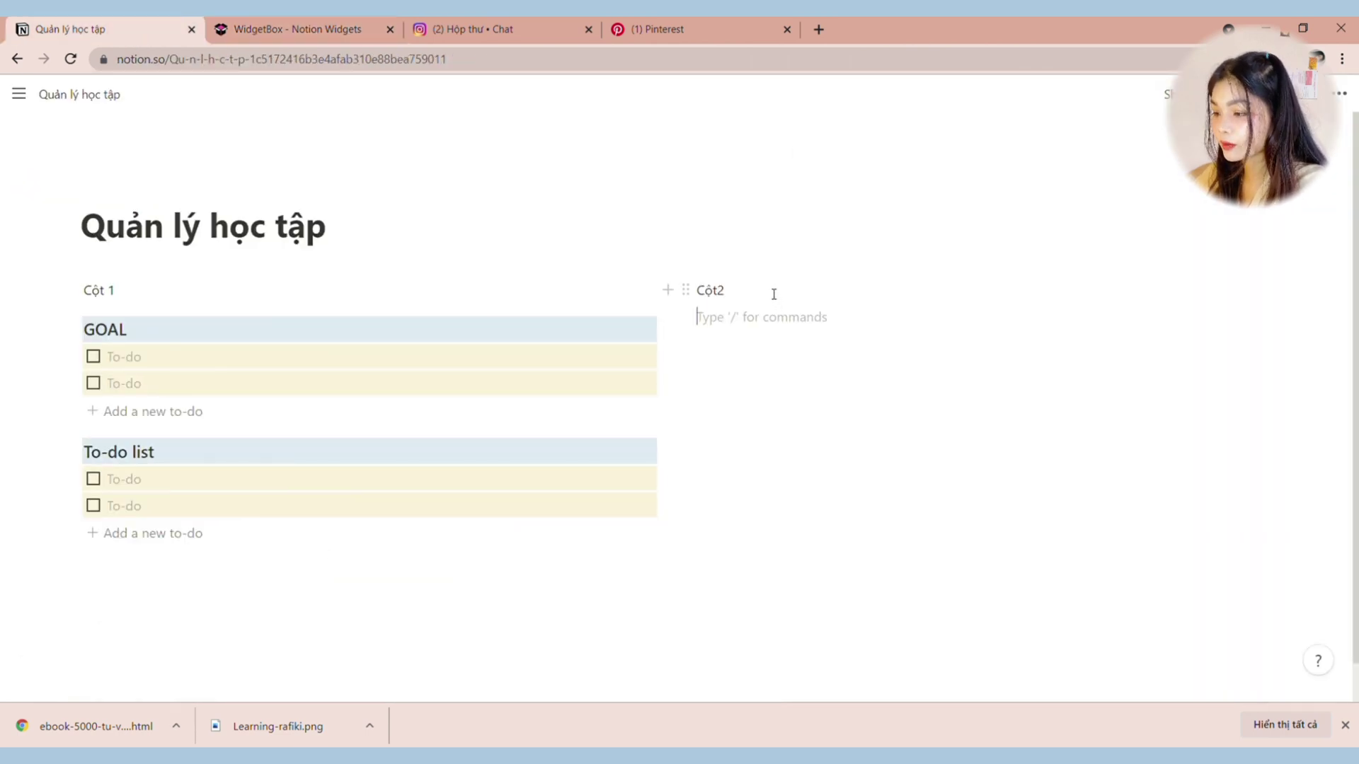
key("ctrl+v")
left_click(962, 413)
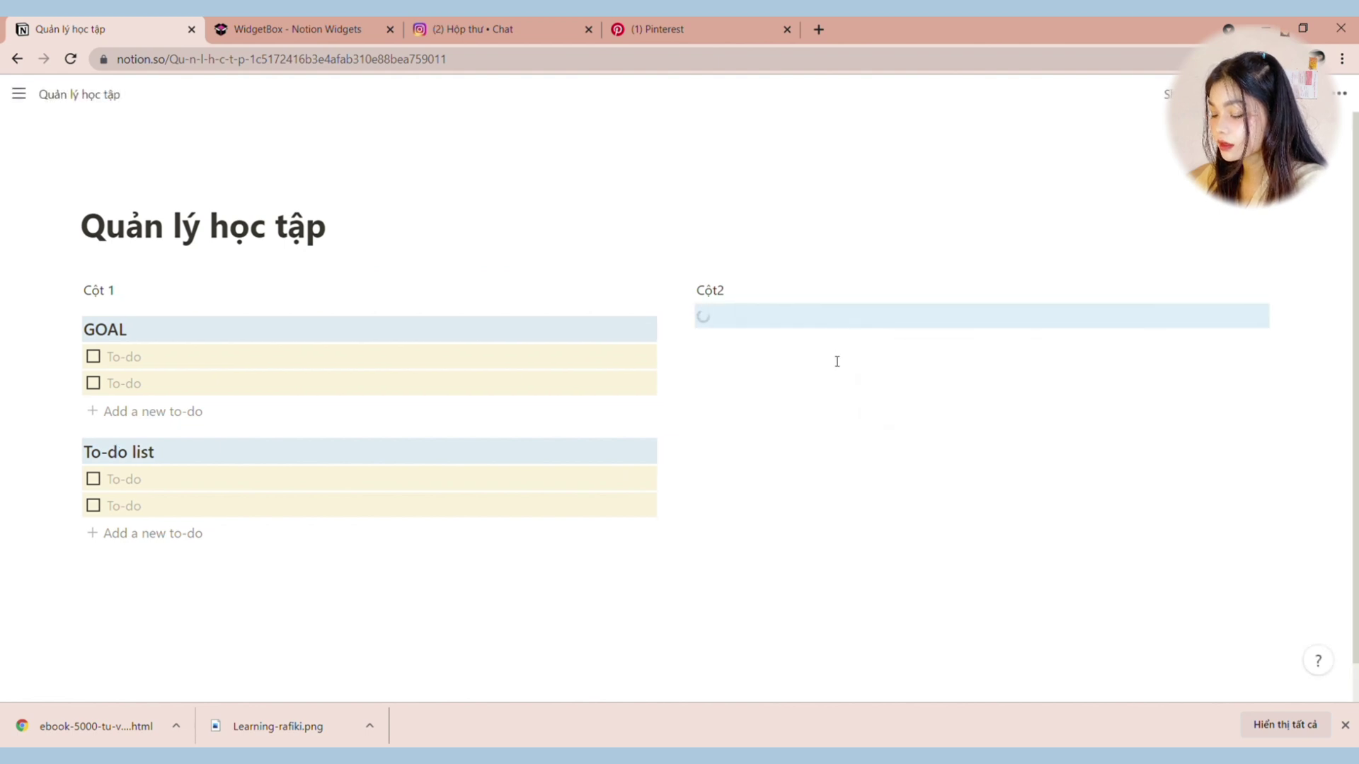
left_click_drag(1031, 373, 1206, 371)
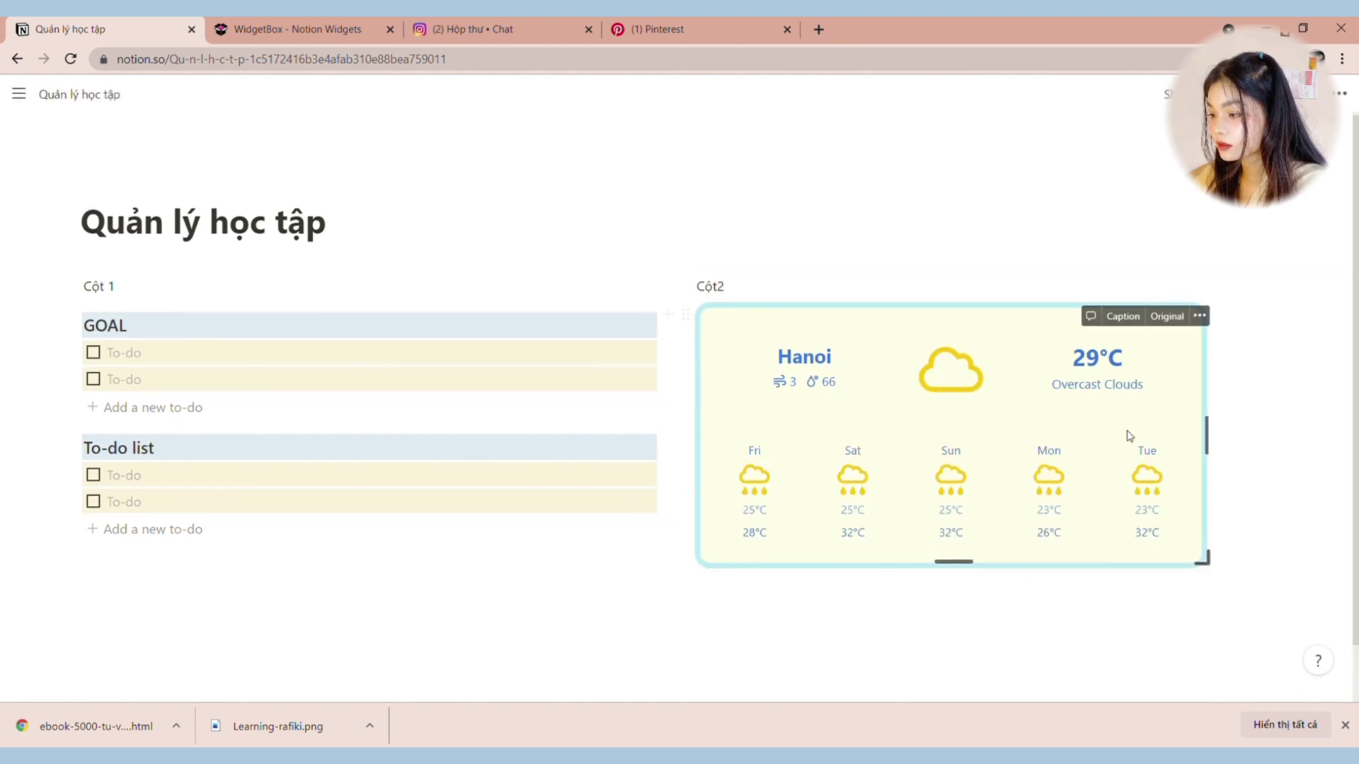
mouse_move(677, 400)
left_mouse_down()
mouse_move(746, 400)
mouse_move(687, 389)
left_mouse_up()
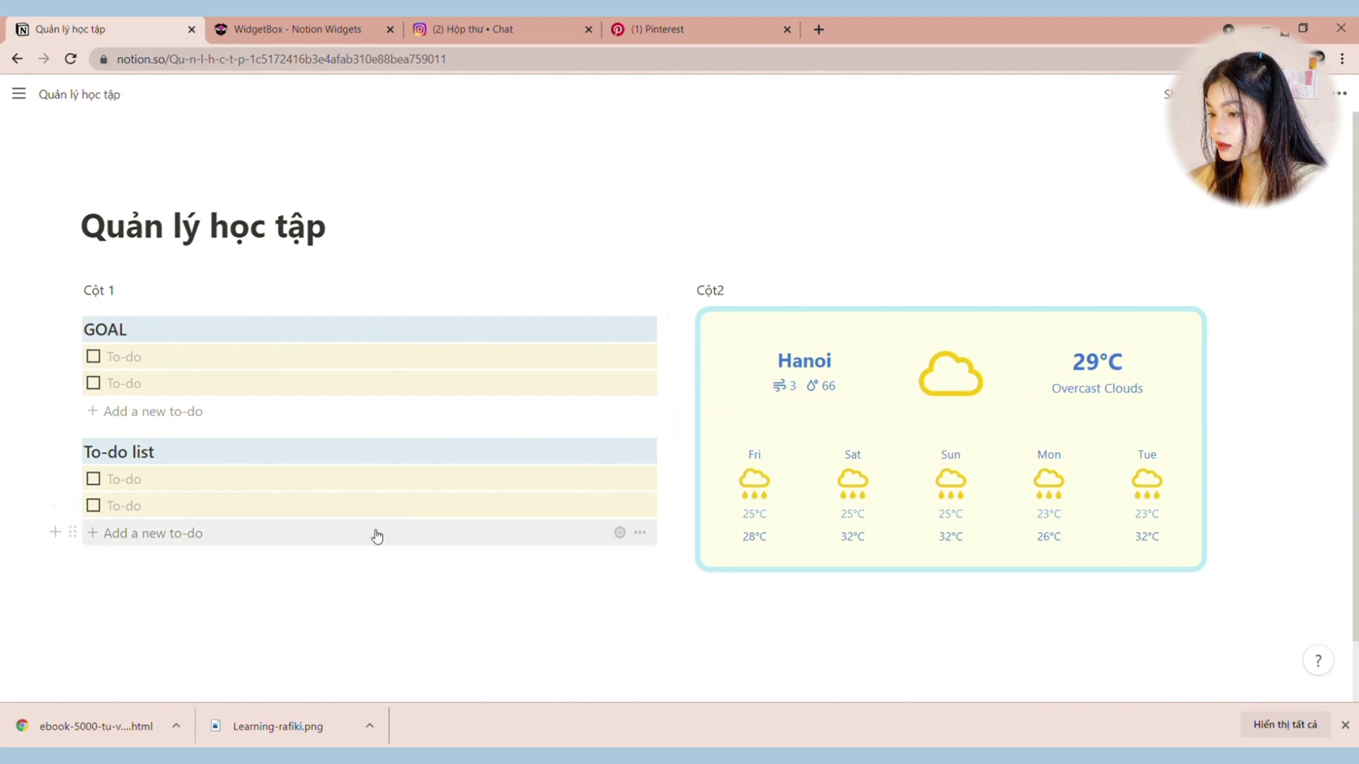
Step: Add another to-do under To-do list and a Thời khóa biểu heading with a blue background below the columns
left_click(377, 535)
left_click(816, 561)
type("### Thời khóa bieểu")
left_click(78, 598)
mouse_move(161, 632)
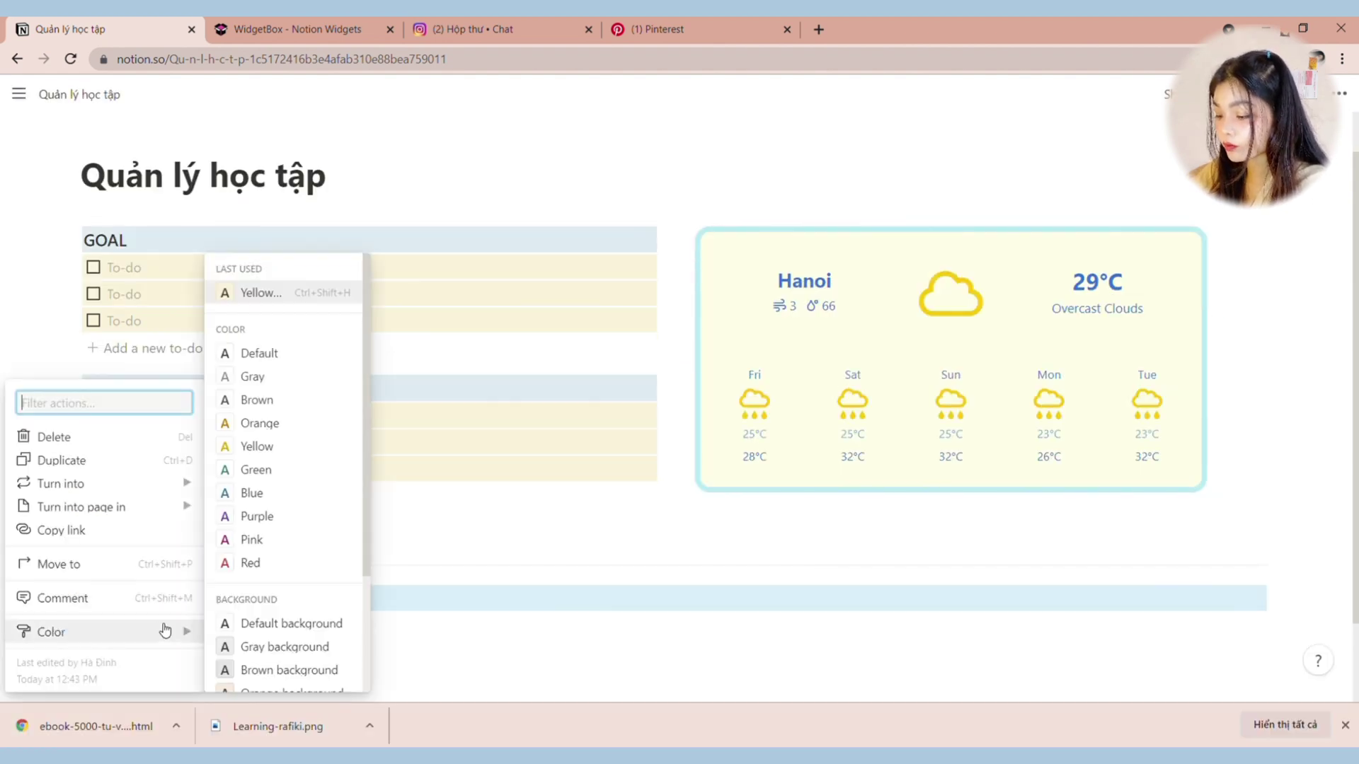
scroll(283, 602, "down", 5)
left_click(279, 607)
Step: List the weekdays Thứ 2 through Thứ 7 on separate lines under the Thời khóa biểu heading
scroll(332, 626, "down", 2)
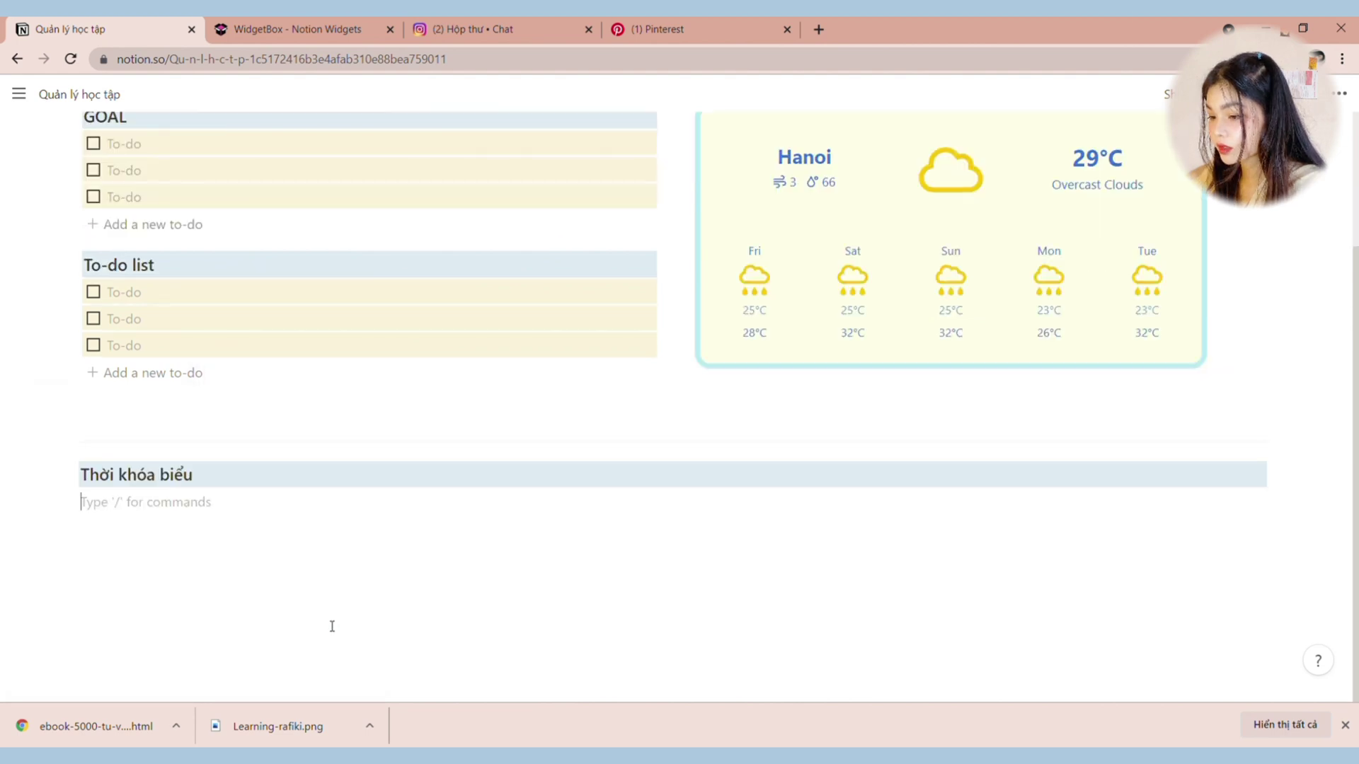
type("Thứ 2")
key("Return")
type("Thứ 3")
key("Return")
type("Thu ")
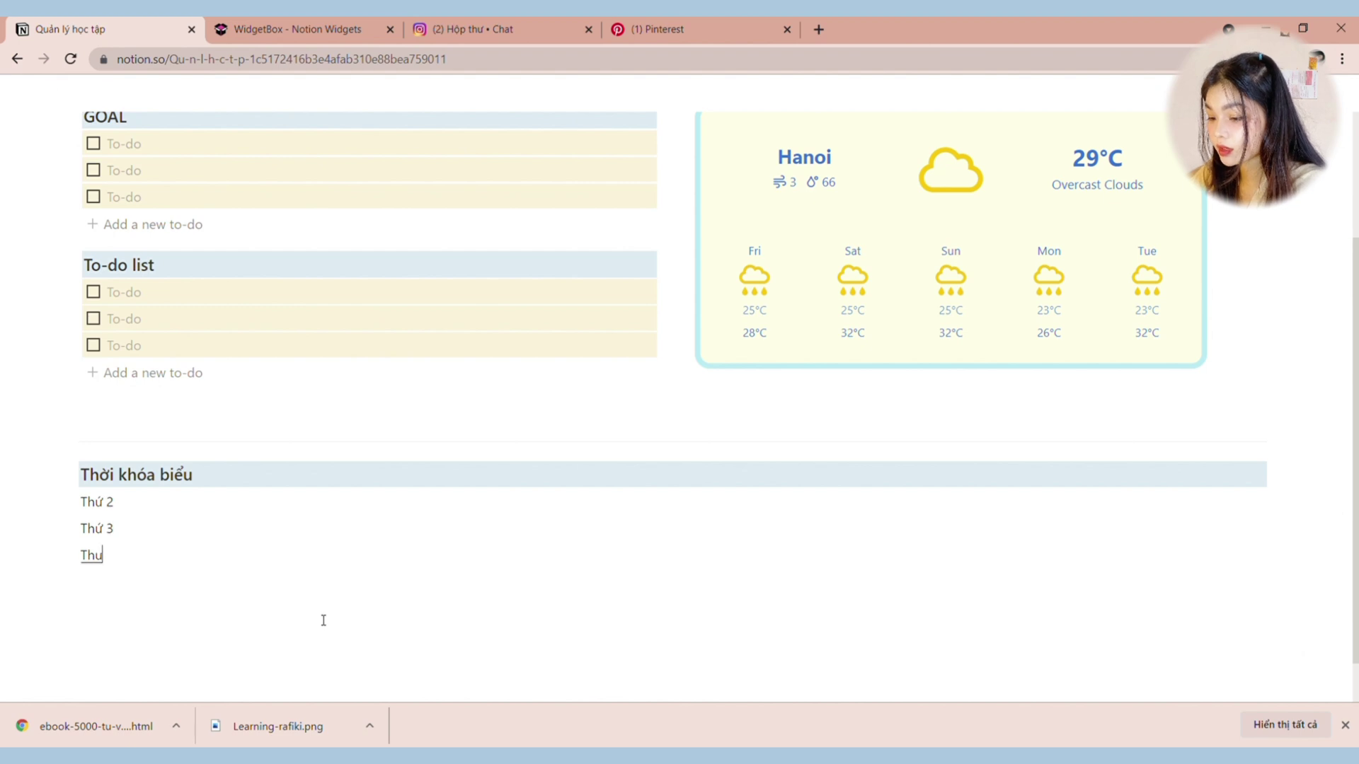
type("4")
key("Return")
type("Thứ 5")
key("Return")
type("Thứ 6")
key("Return")
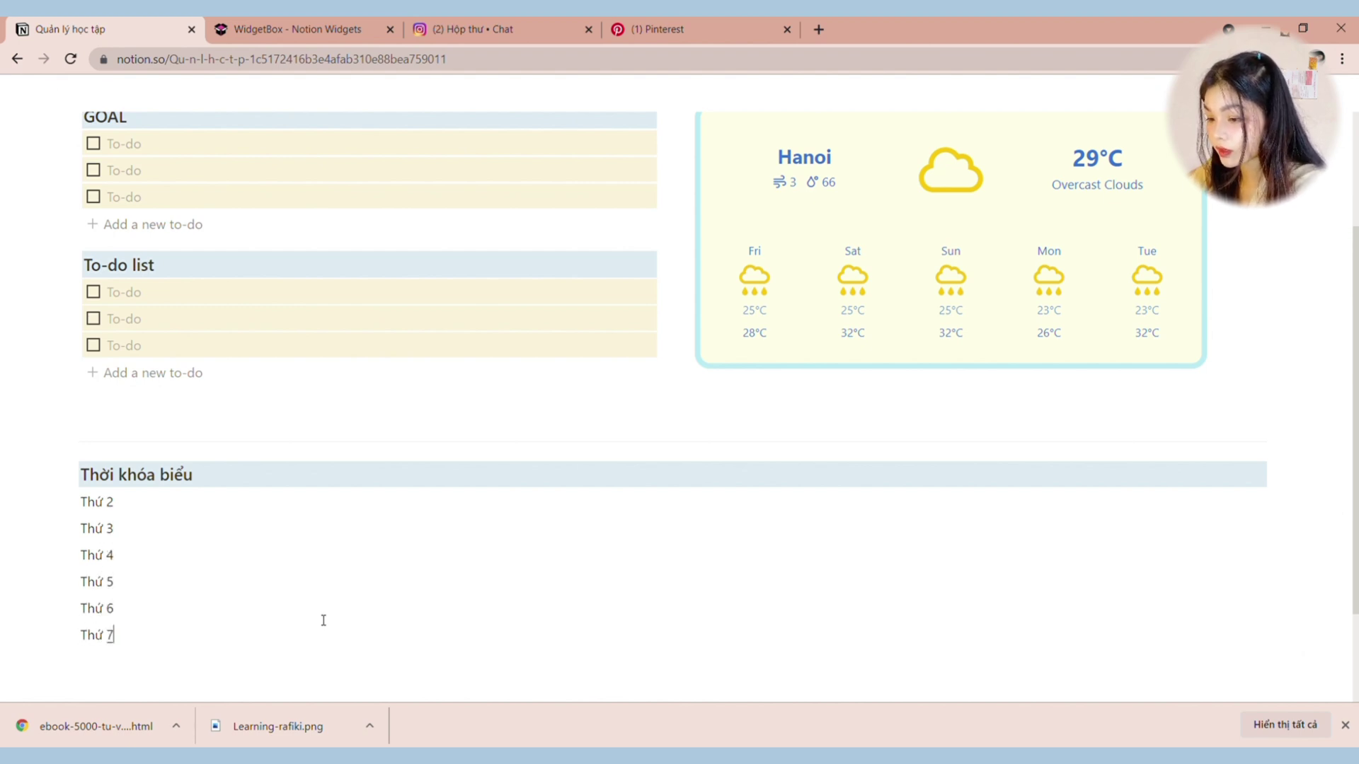
Step: Arrange the six weekday lines side by side as columns and give them all a yellow background
left_click_drag(68, 528, 69, 556)
left_click_drag(70, 502, 1277, 520)
left_click_drag(68, 550, 109, 521)
left_click(73, 514)
mouse_move(177, 581)
scroll(359, 627, "down", 1)
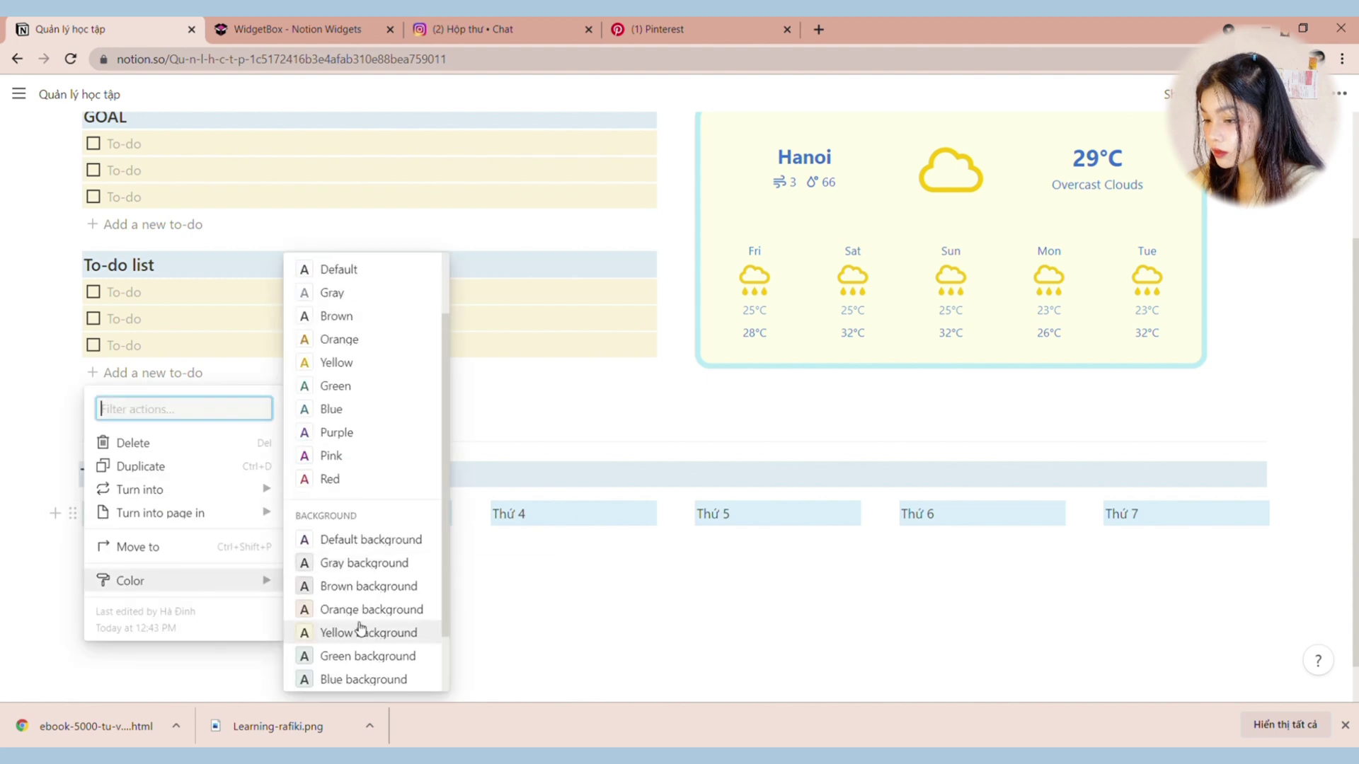
left_click(358, 630)
Step: Make the weekday labels in the timetable bold
scroll(358, 622, "down", 1)
double_click(351, 472)
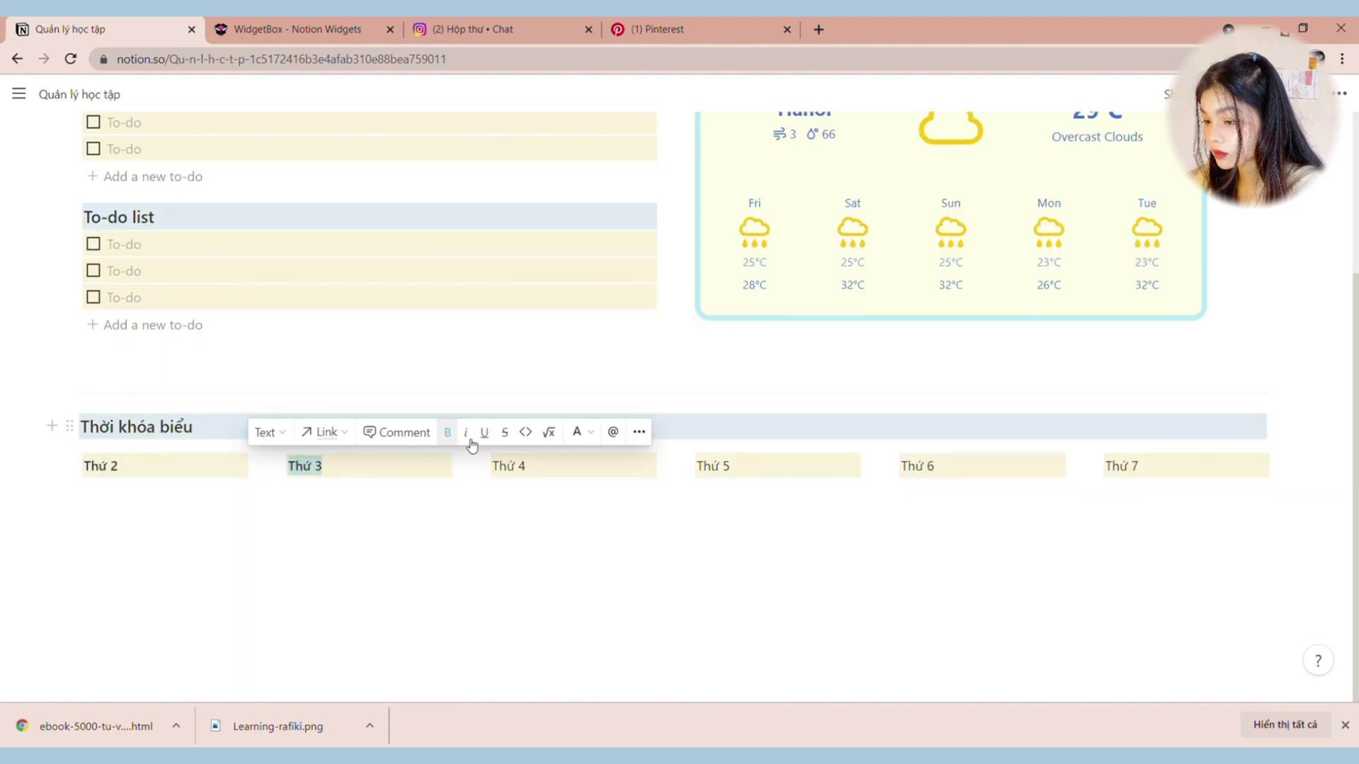
double_click(509, 466)
left_click(762, 470)
Step: Add a class entry under Thứ 2 reading Văn, with 9h-11 on a second line of the same block
left_click(162, 490)
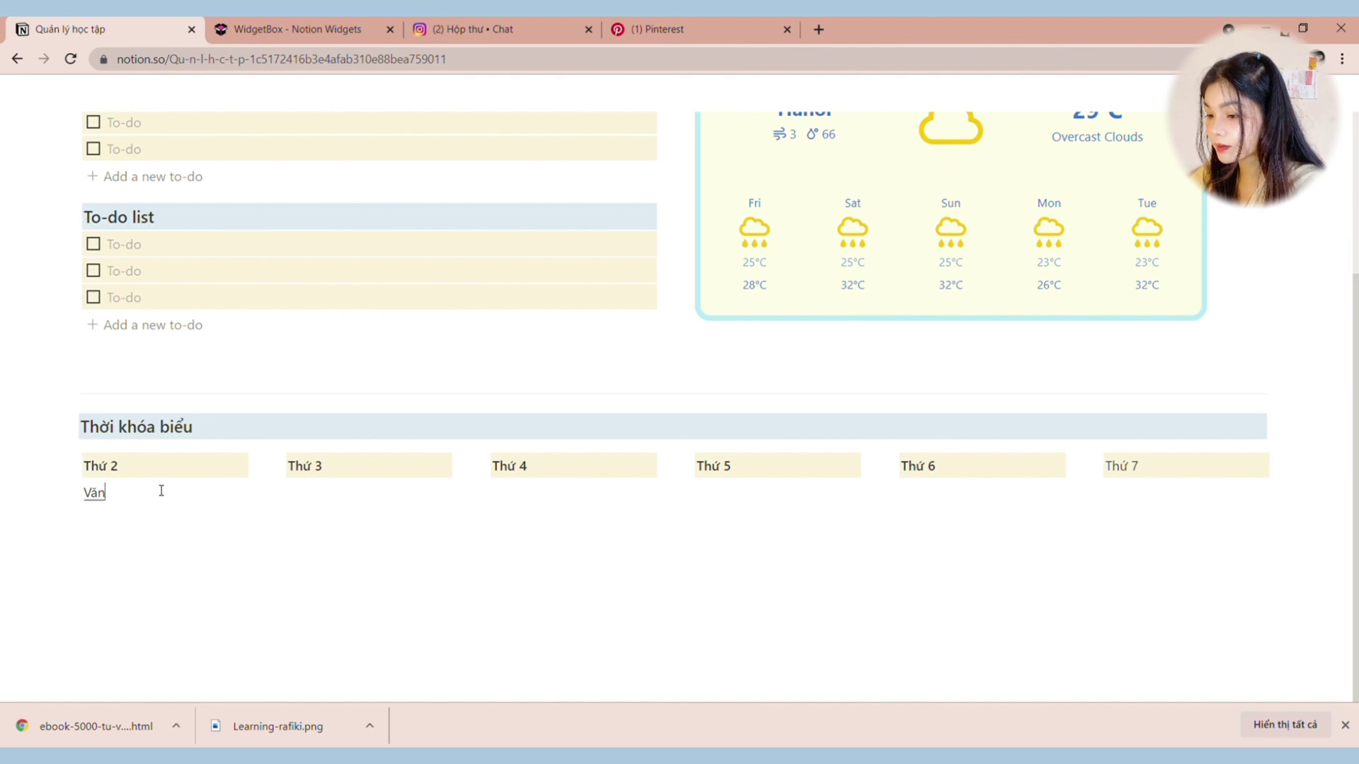
type("Văn")
key("shift+Return")
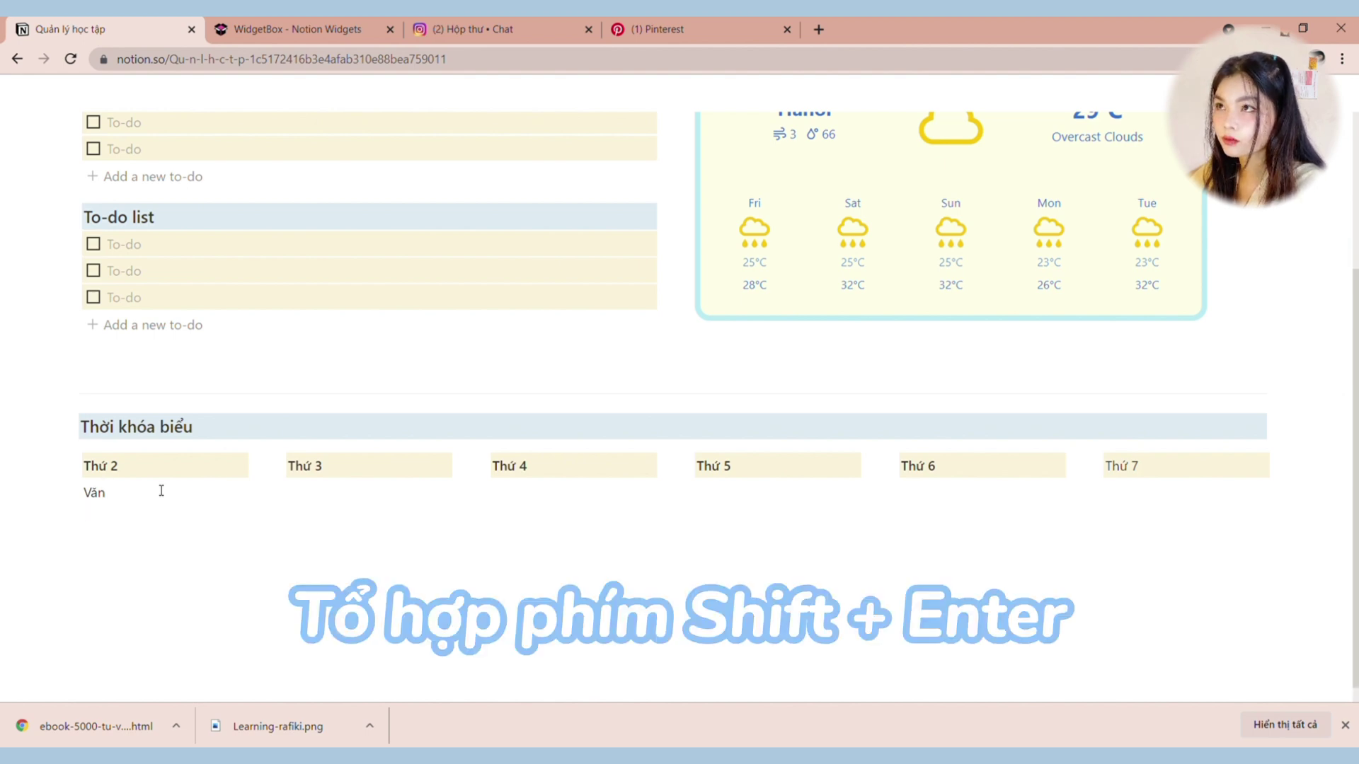
type("9h")
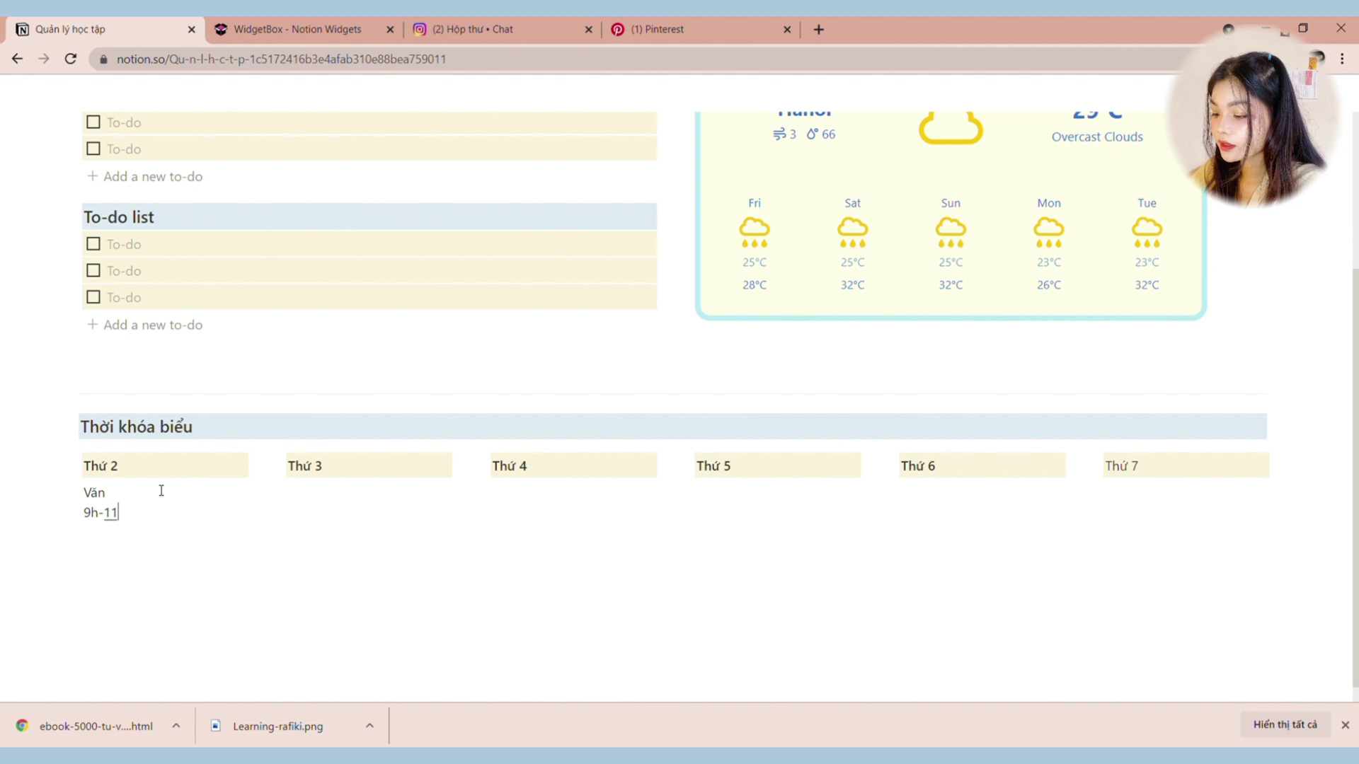
type("-11")
Step: Give the Văn class entry under Thứ 2 a background colour
left_click(72, 492)
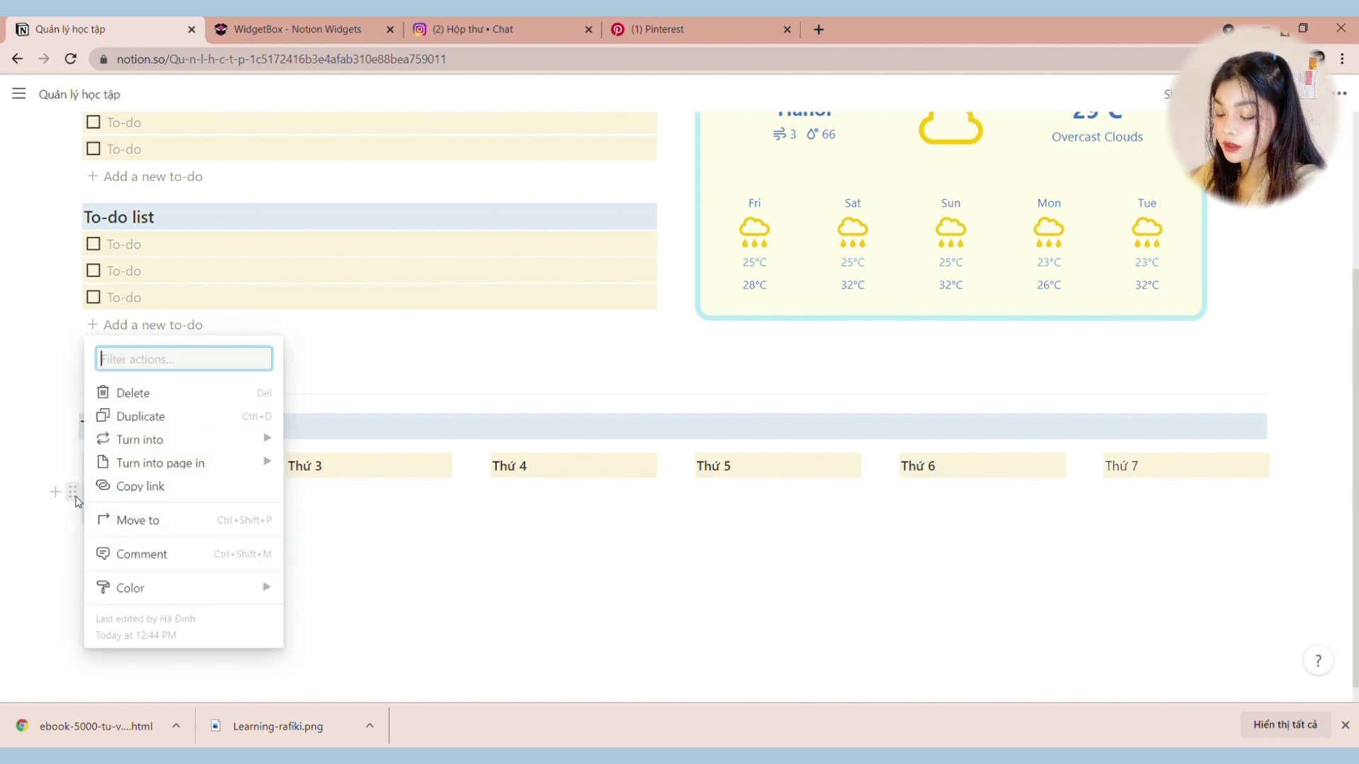
mouse_move(261, 590)
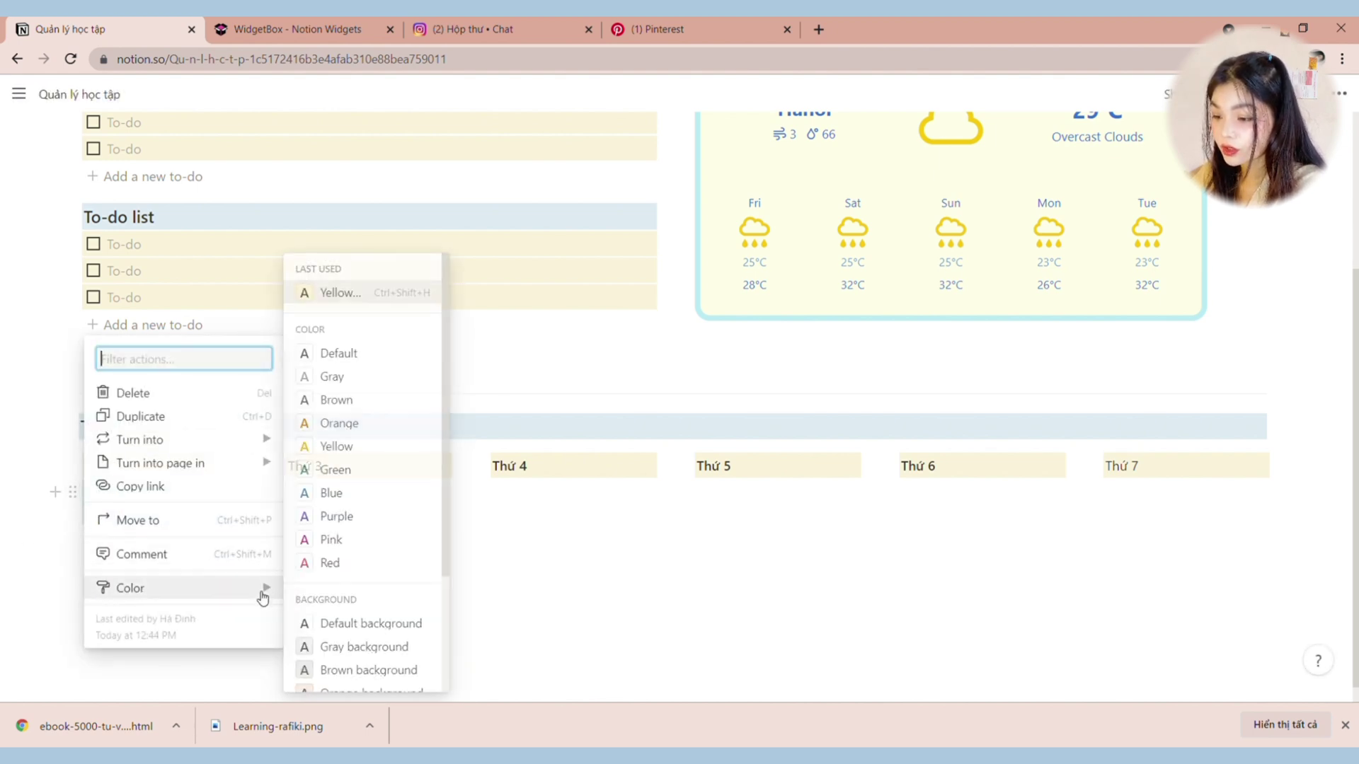
scroll(347, 629, "down", 1)
left_click(351, 611)
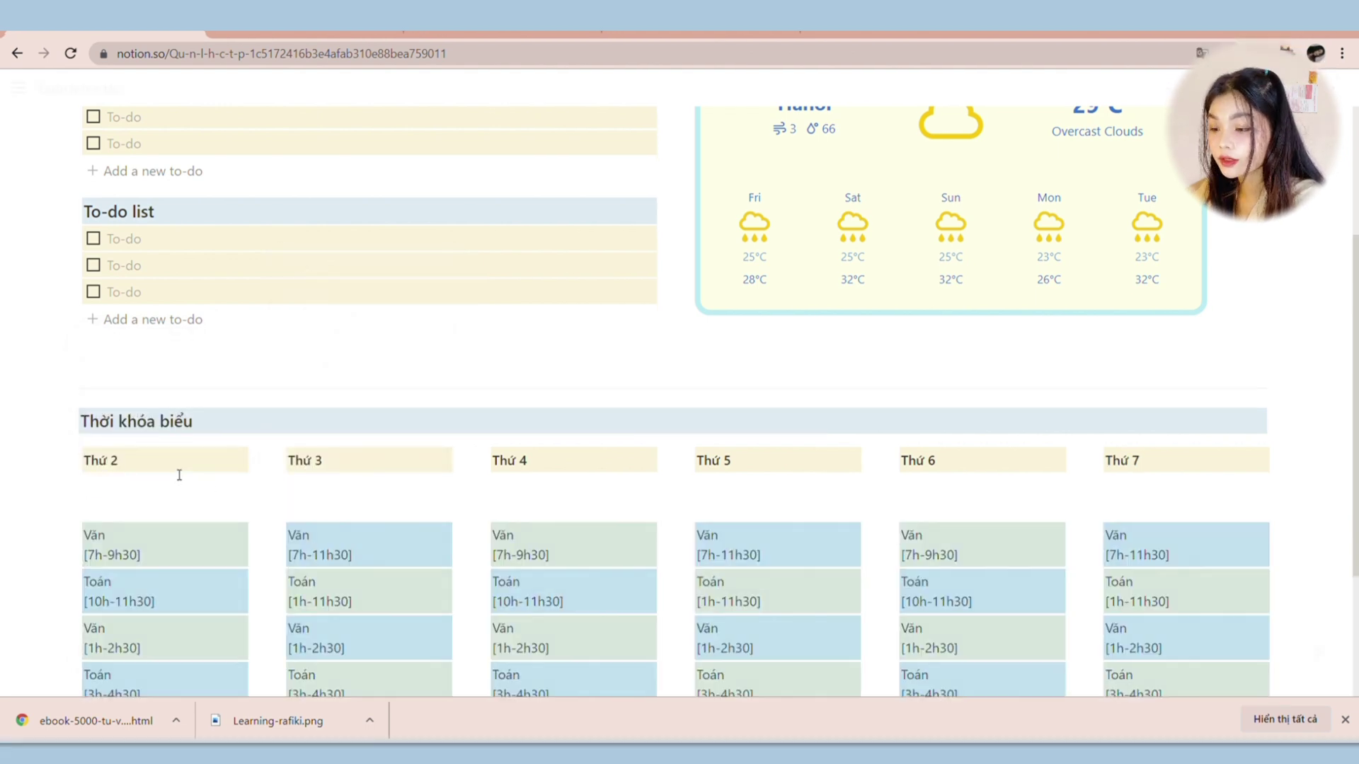
Step: Add two placeholder lines reading a below the timetable and place them side by side as two columns
scroll(176, 472, "down", 1)
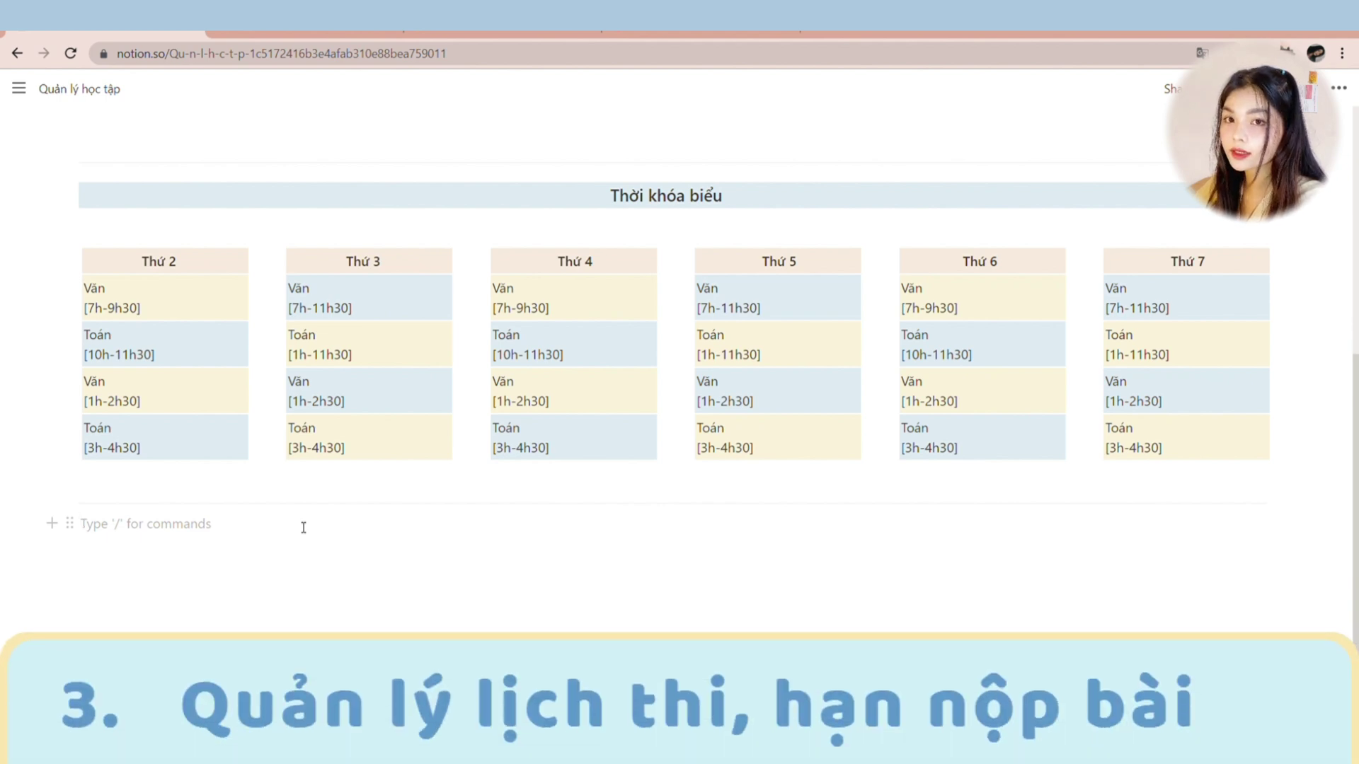
type("a")
key("Return")
type("a")
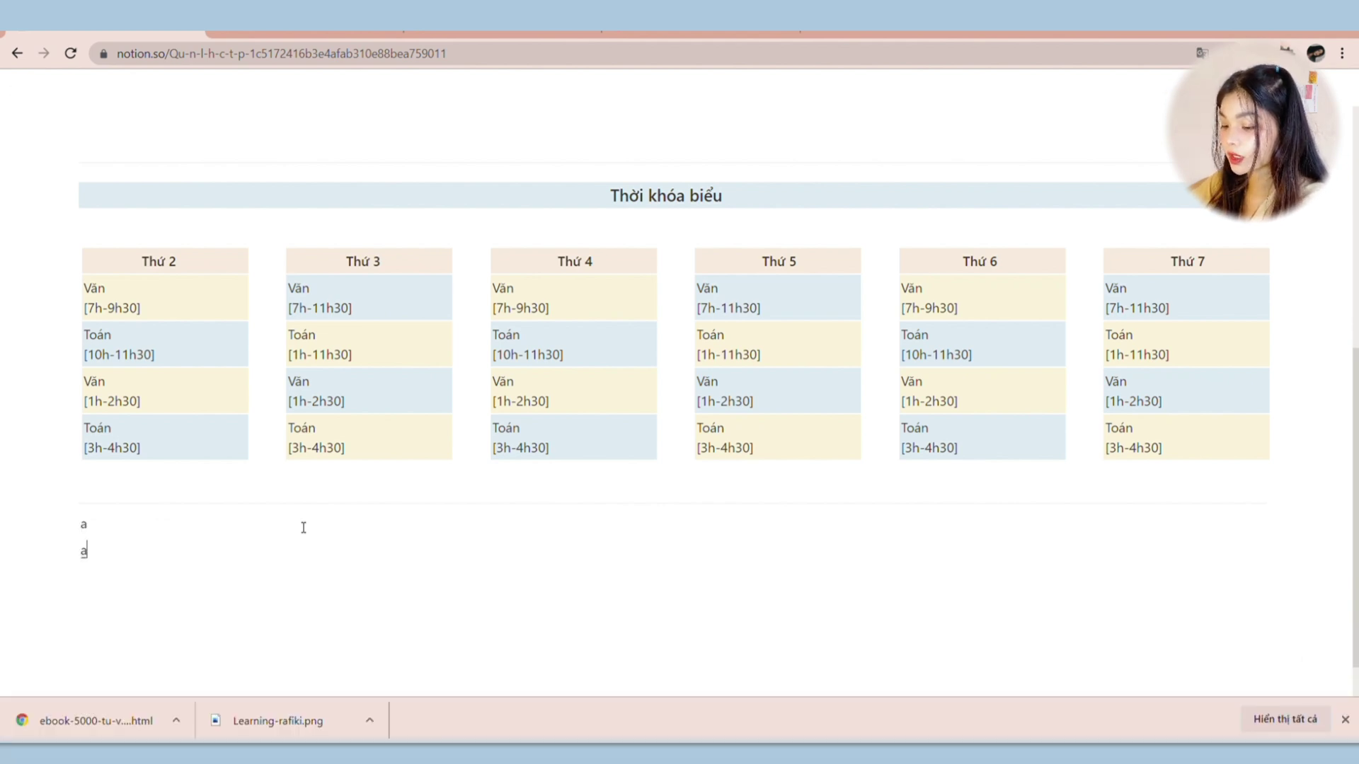
left_click_drag(75, 556, 174, 556)
Step: Insert an inline calendar database in the first of the two placeholder columns below the timetable
type("/")
key("BackSpace")
type("/calen")
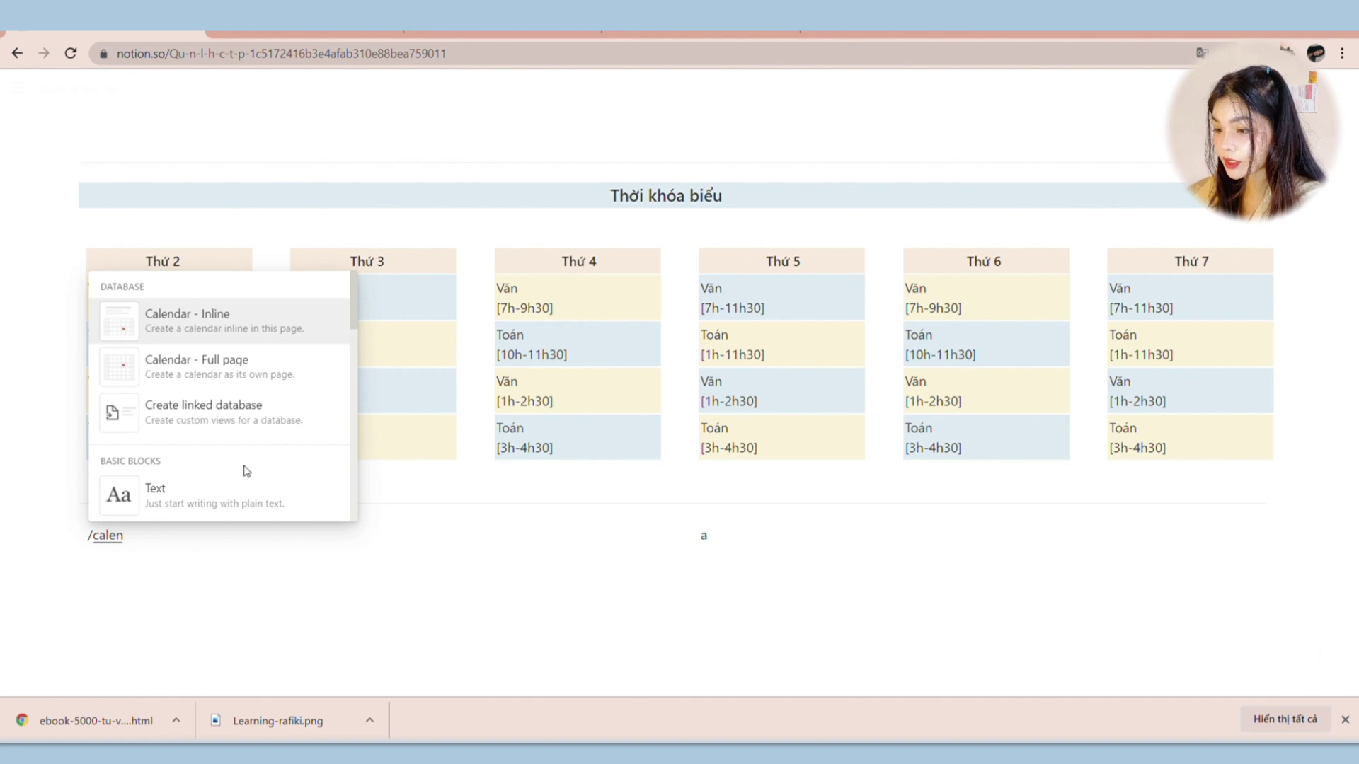
left_click(241, 322)
scroll(493, 453, "down", 1)
scroll(493, 453, "down", 2)
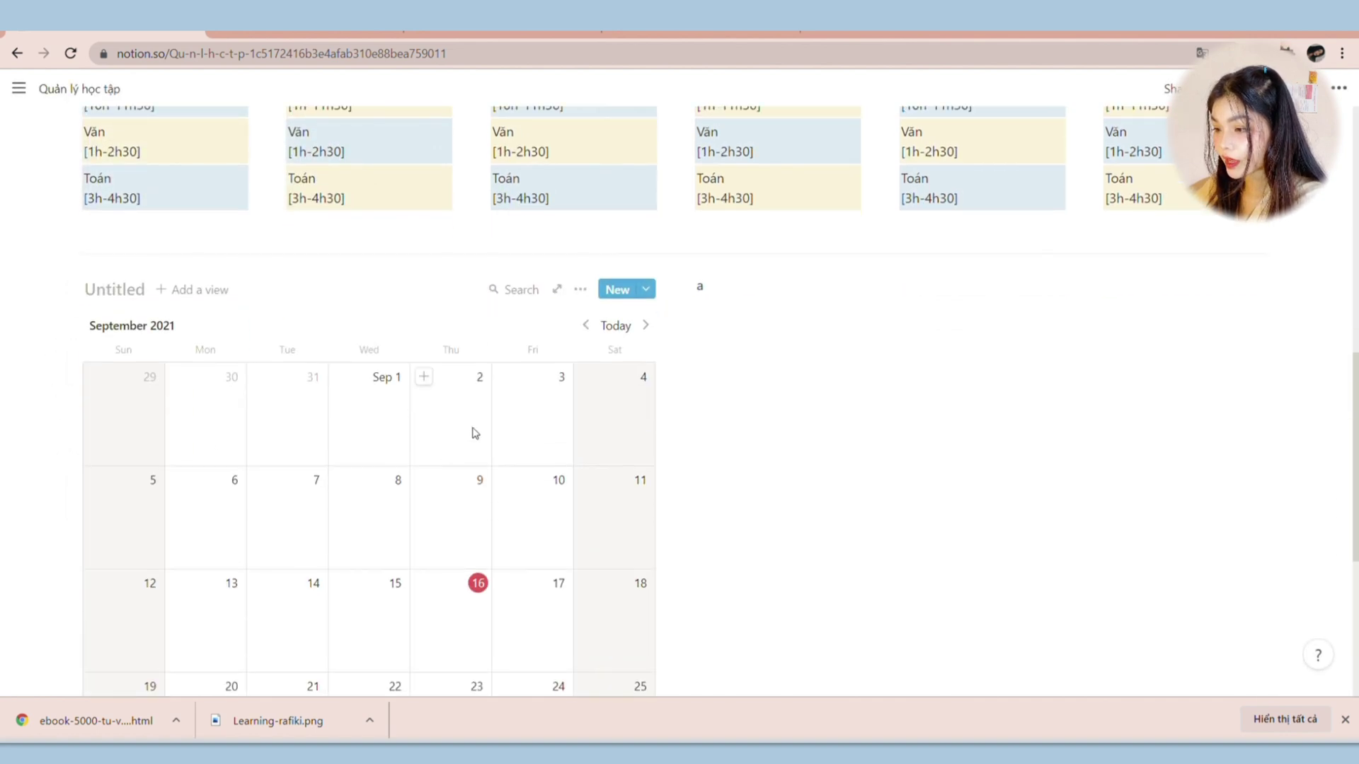
Step: Replace the placeholder in the second column with two linked databases of the calendar, one below the other
left_click(579, 291)
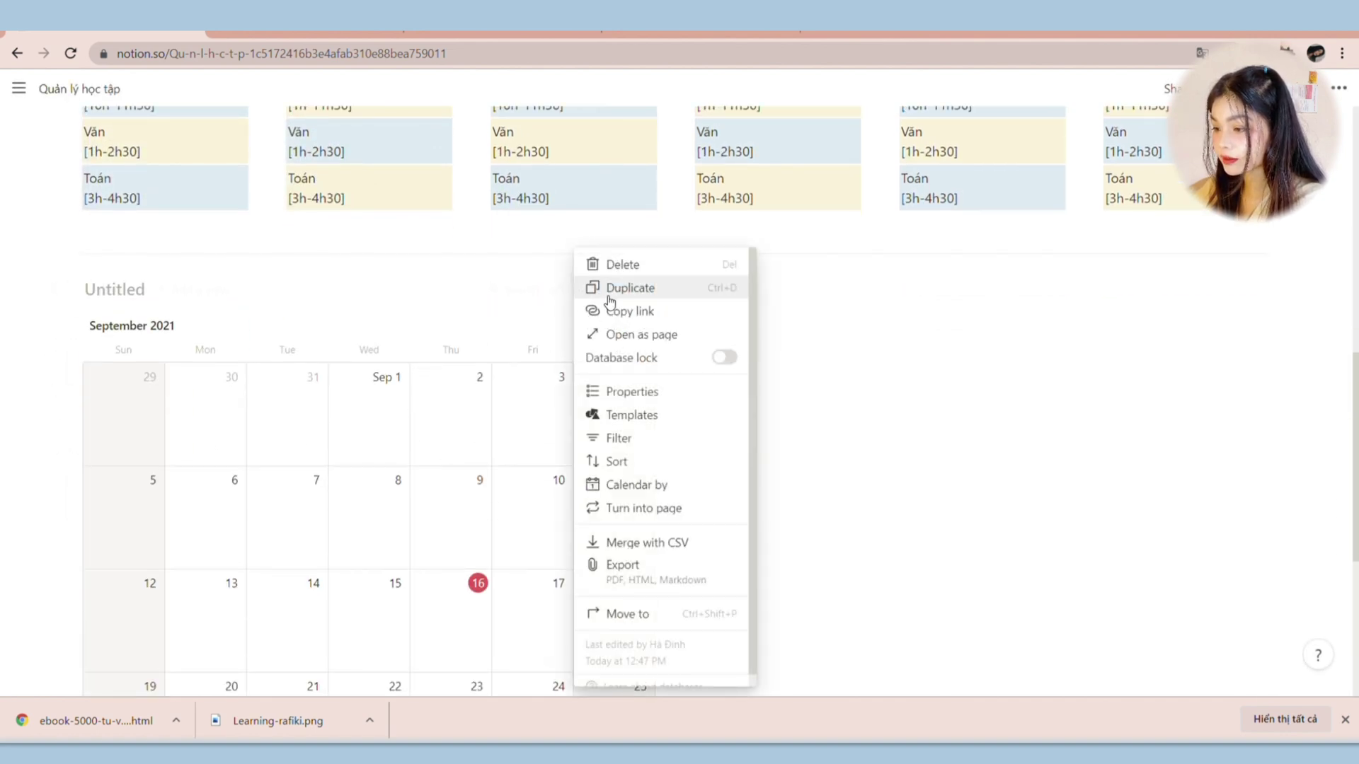
left_click(590, 312)
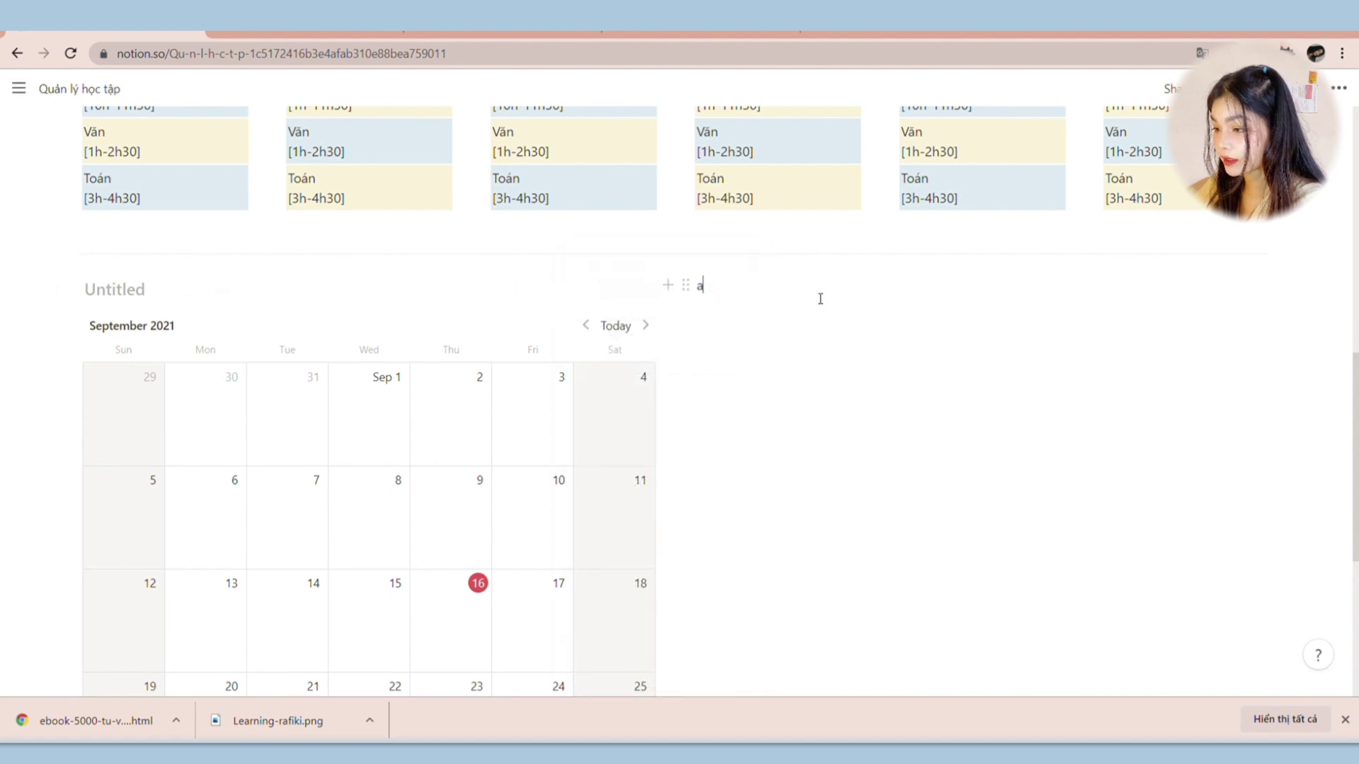
key("BackSpace")
key("ctrl+v")
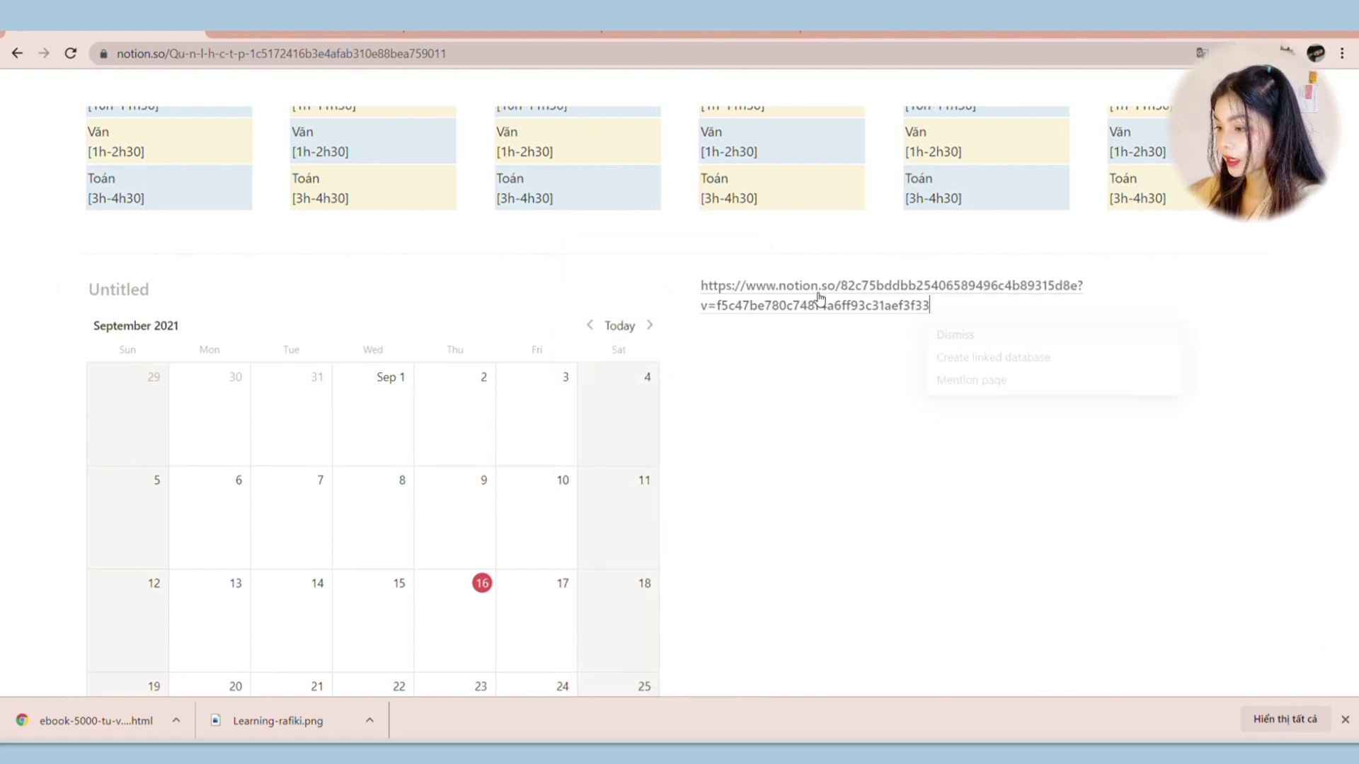
left_click(996, 359)
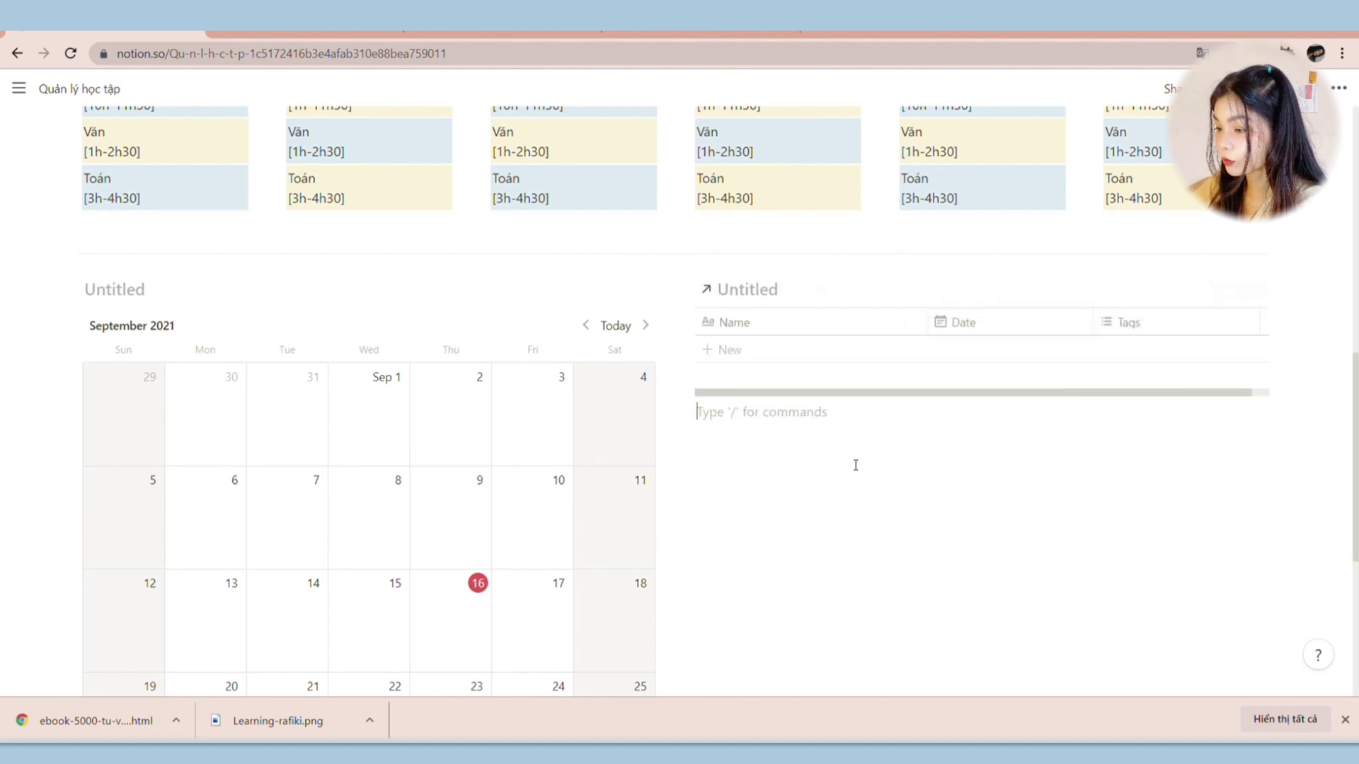
key("ctrl+v")
left_click(998, 482)
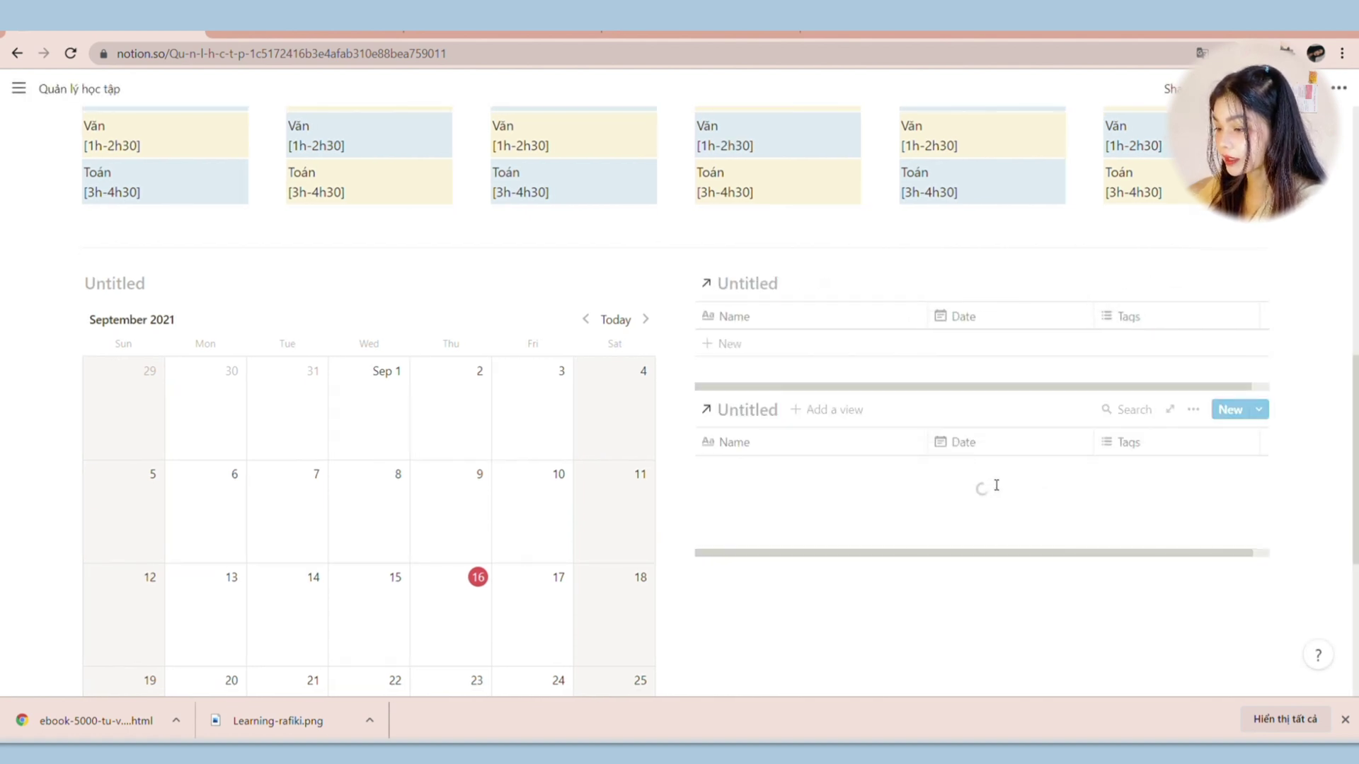
Step: Add a Board view to the lower linked database and delete its Table view
left_click(816, 419)
left_click(782, 397)
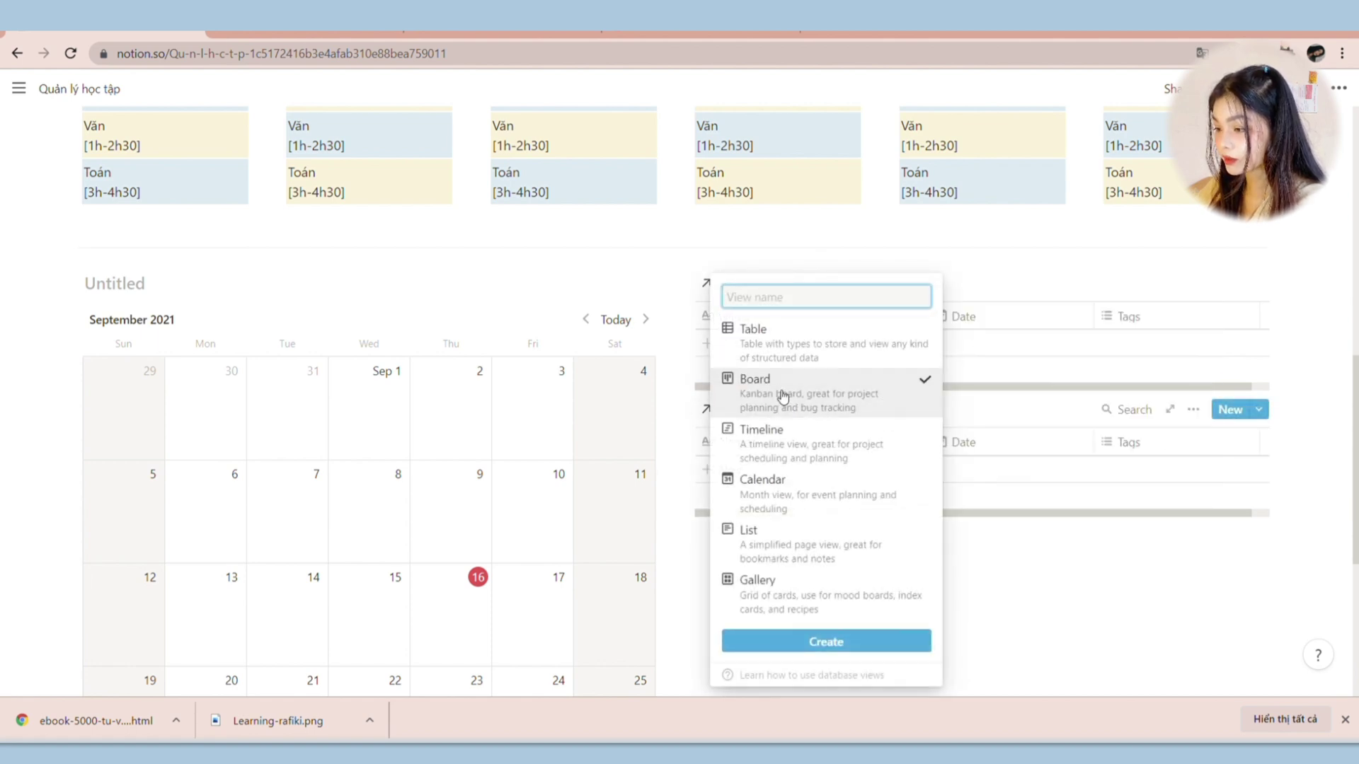
left_click(821, 645)
left_click(836, 410)
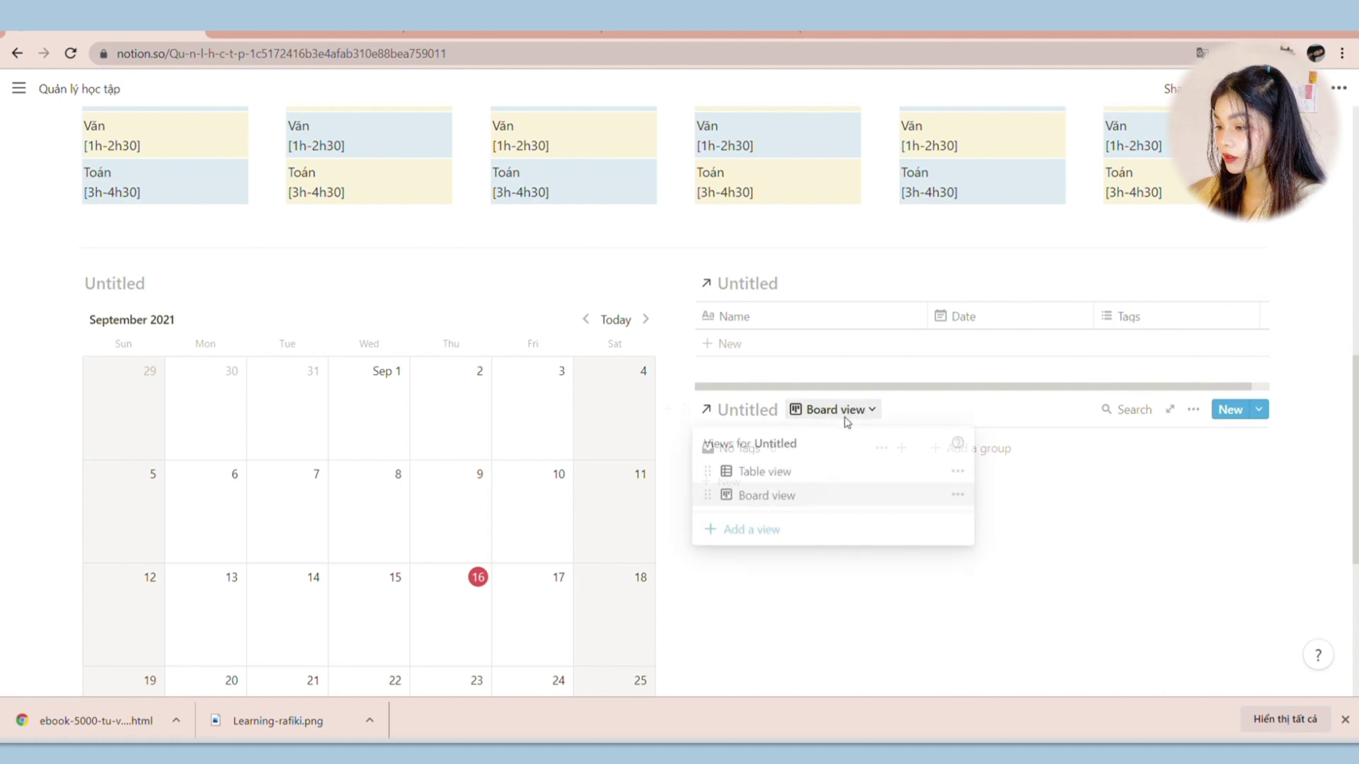
left_click(960, 470)
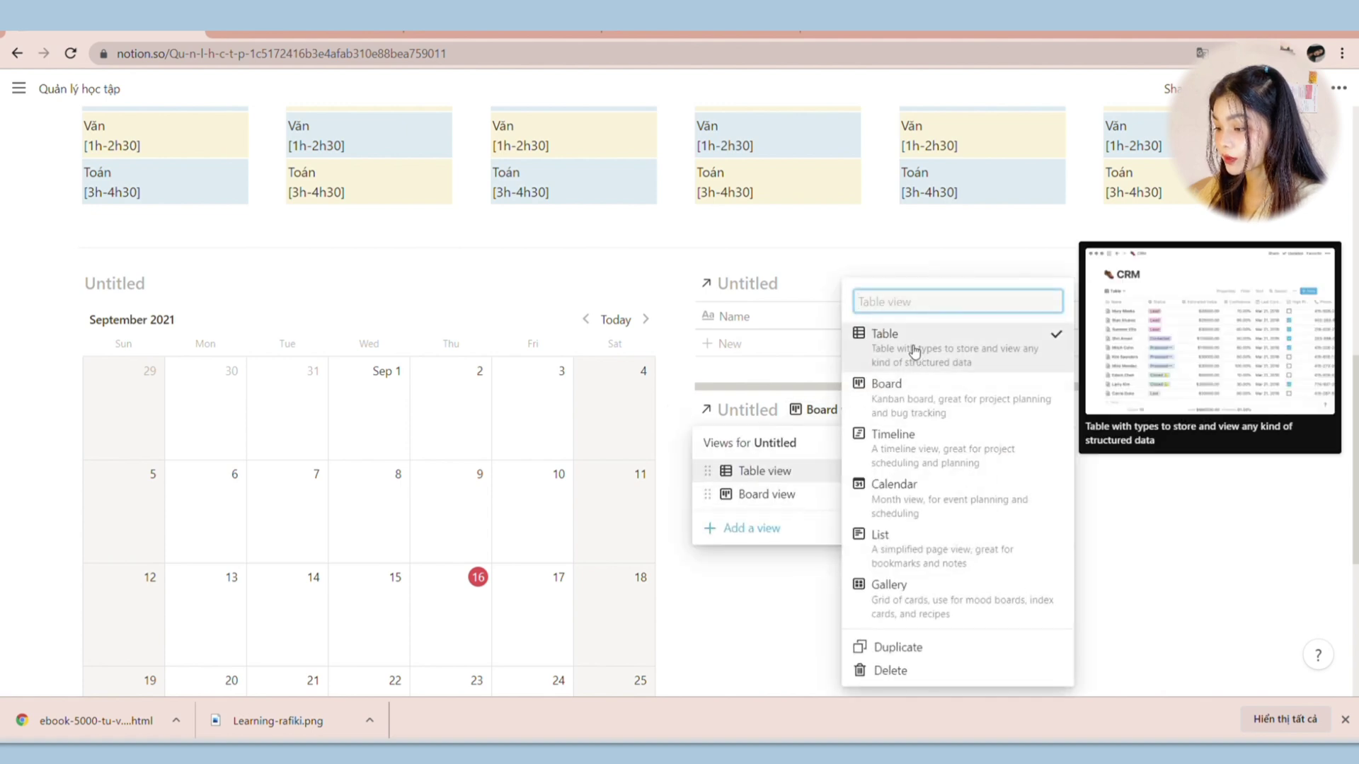
left_click(900, 671)
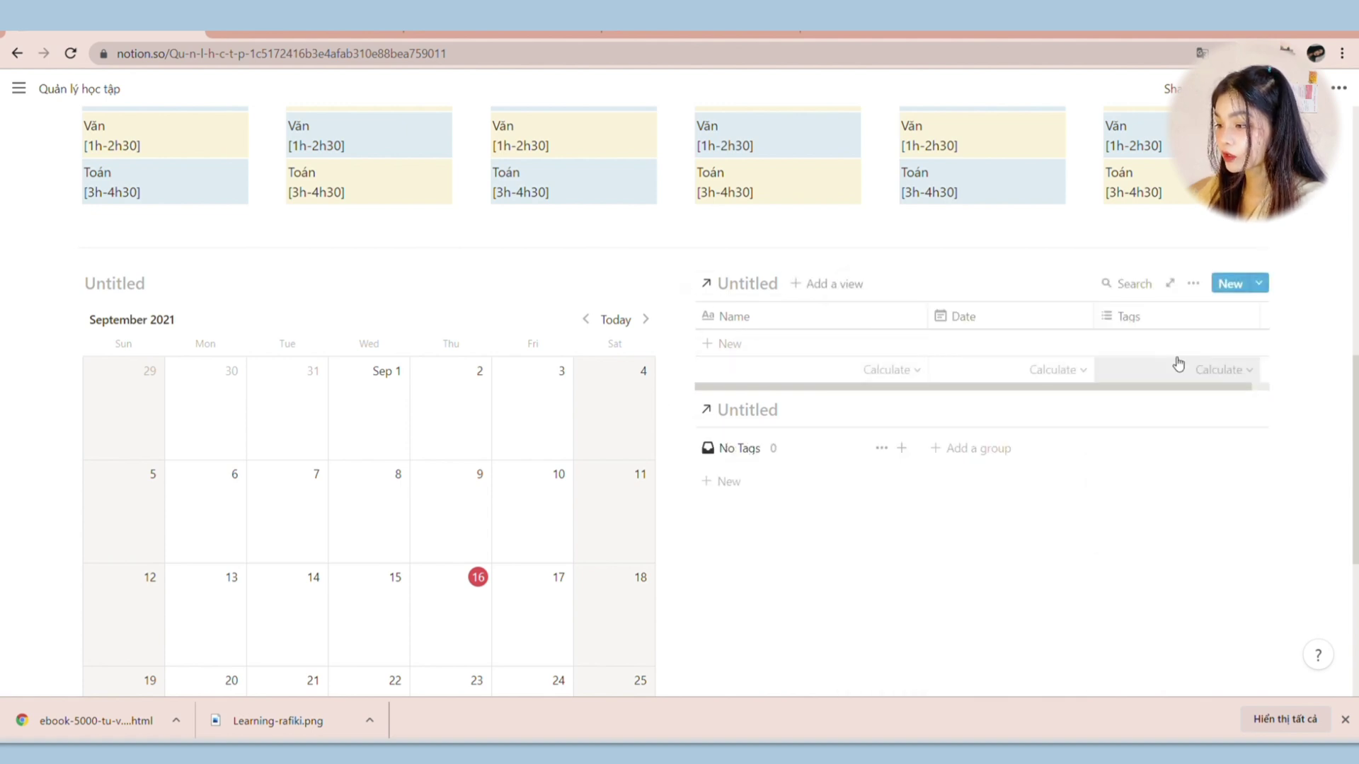
Step: Rename the Name property of the upper linked table to Tên môn học and narrow its column
left_click(777, 322)
key("BackSpace")
type("Tên môn họ")
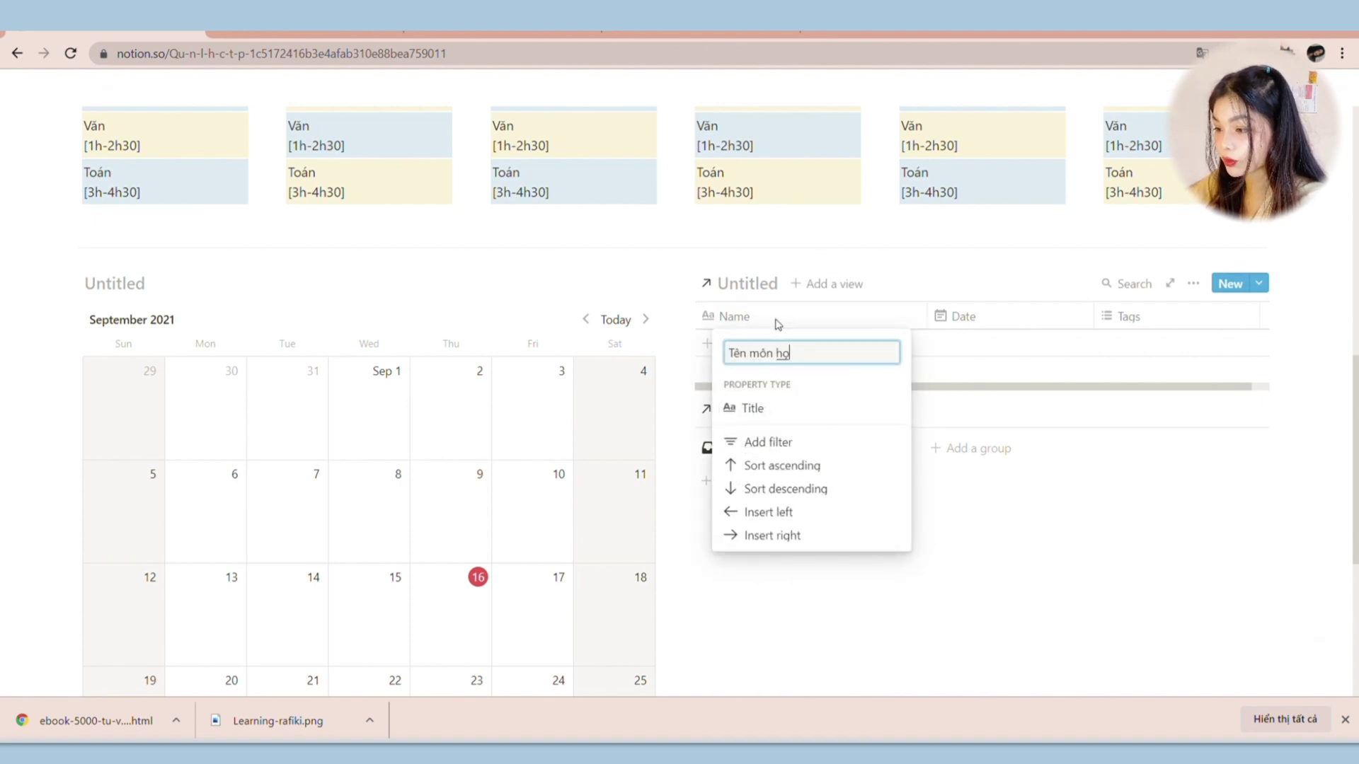
key("Return")
left_click_drag(926, 316, 819, 315)
Step: Change the Tags property of the linked table to the Select type and move it ahead of Date
left_click(1026, 316)
key("Escape")
scroll(1168, 210, "down", 3)
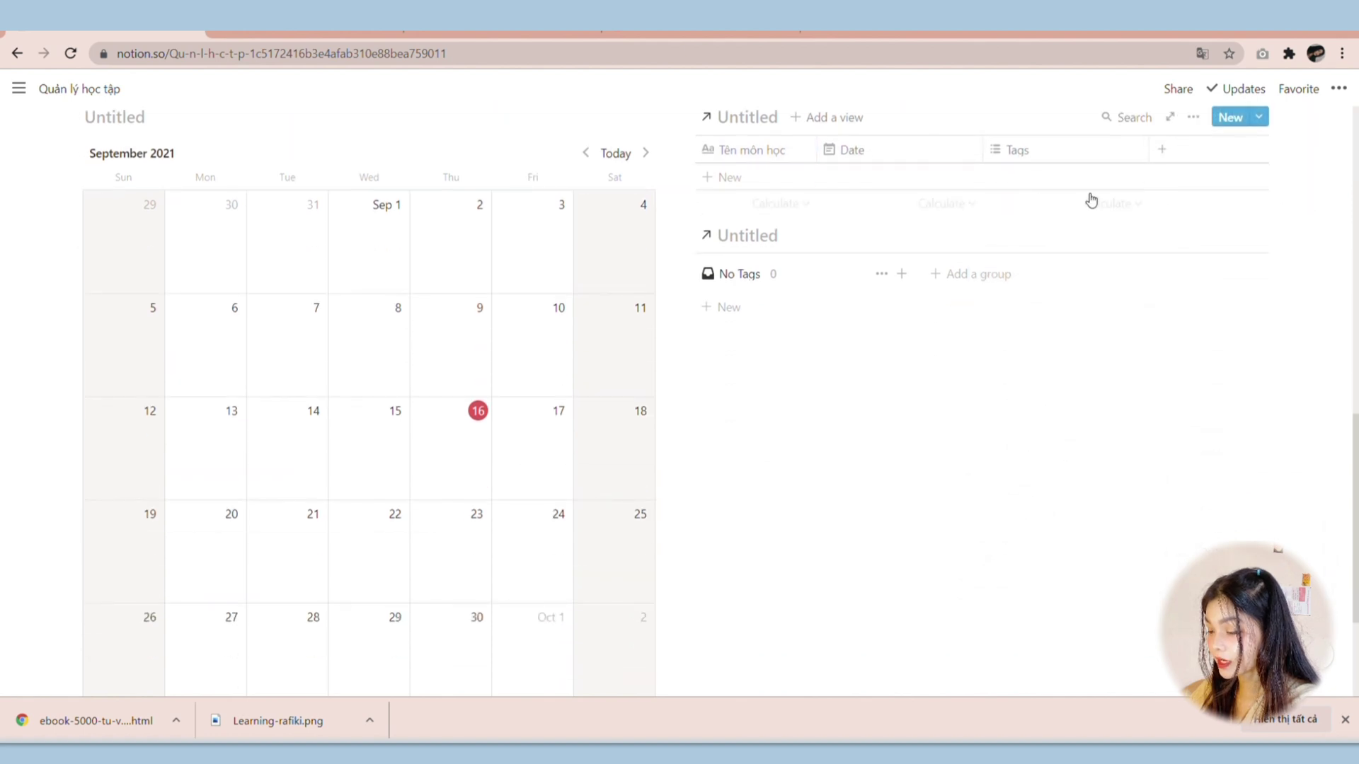
left_click(1058, 155)
left_click(1026, 241)
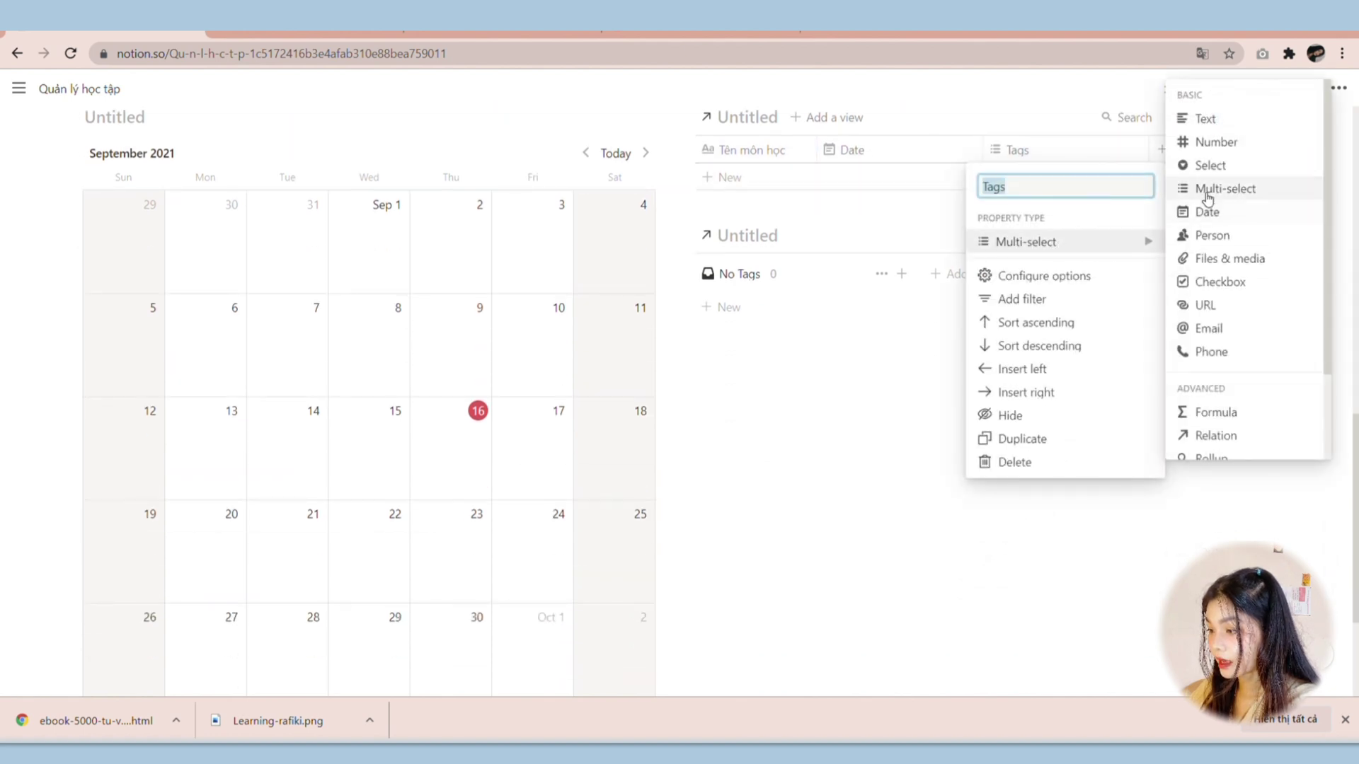
left_click(1212, 170)
left_click_drag(1070, 158, 901, 163)
Step: Rename the Tags property of the linked table to Kiểm tra
left_click(901, 164)
type("K")
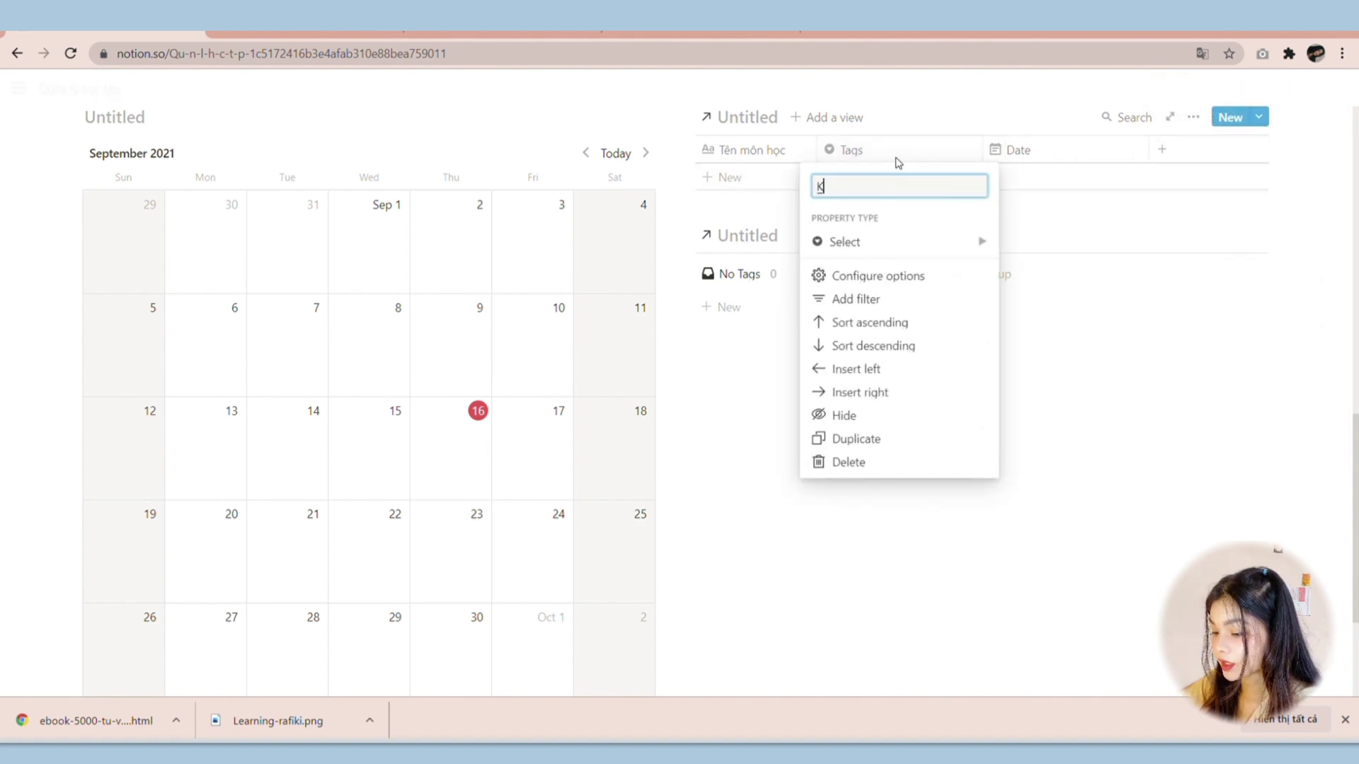
type("iểm tra")
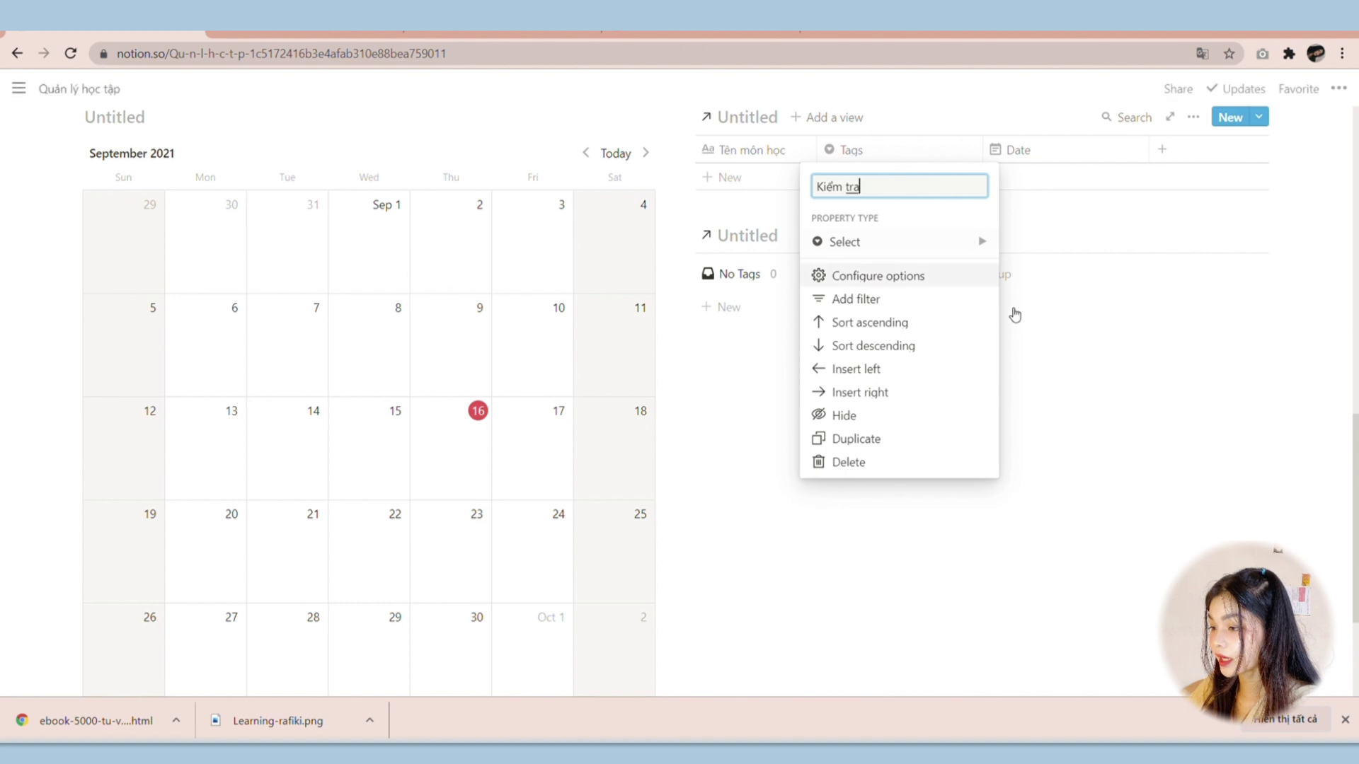
key("Return")
Step: Create the options Miệng and 15p for Kiểm tra from the first row of the linked table
left_click(917, 182)
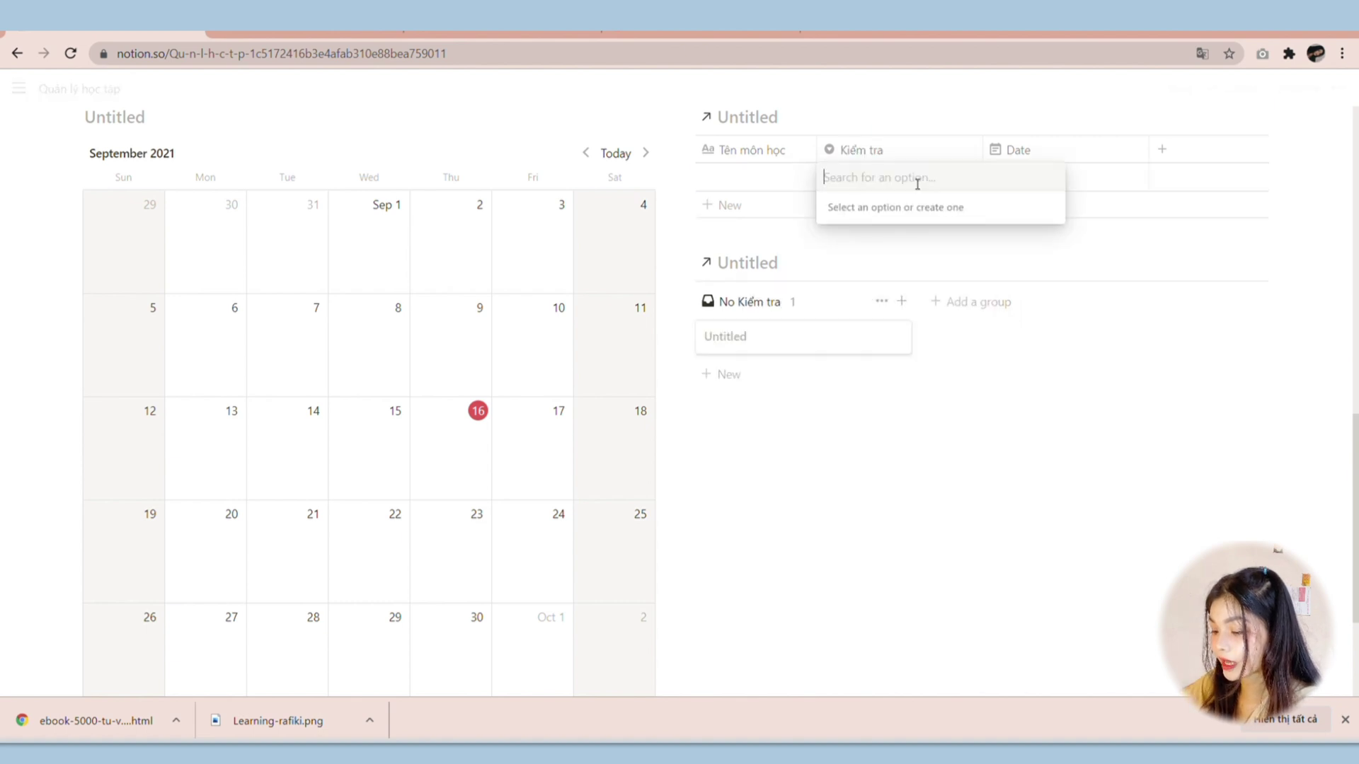
type("Miệng")
key("Return")
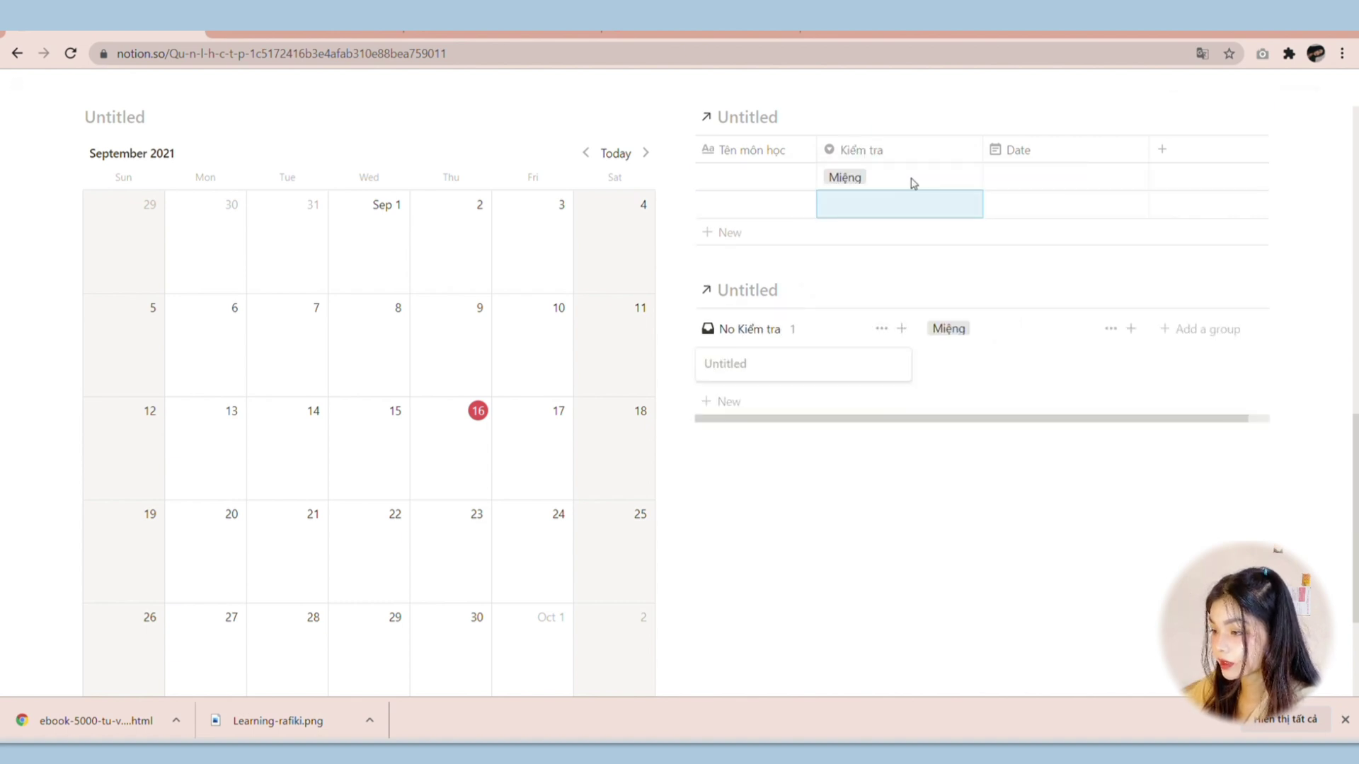
left_click(914, 183)
type("15p")
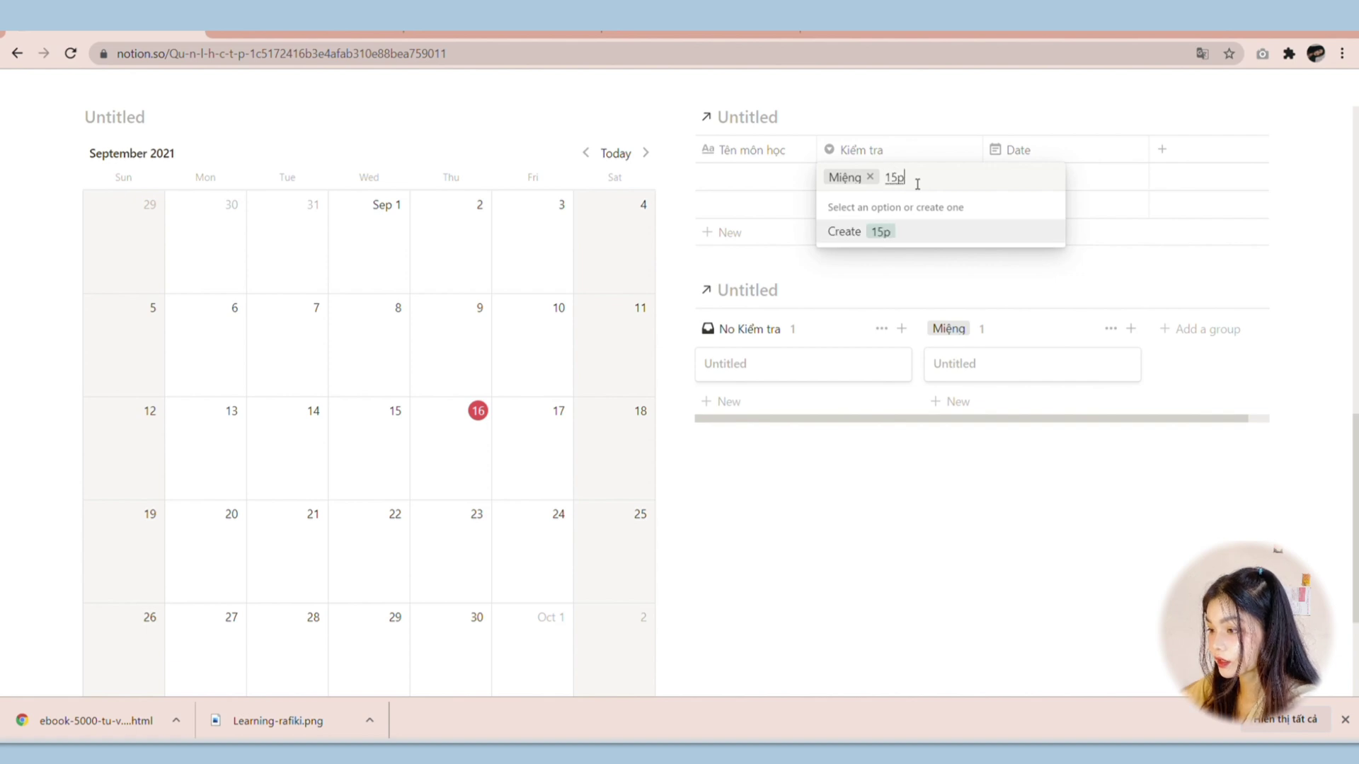
key("Return")
Step: Create the Kiểm tra option 1 tiết in the first row and try to add another option named Hoc kì
left_click(914, 183)
type("1 tiết")
key("Return")
type("Hoc kì")
key("Escape")
left_click(920, 183)
type("H")
key("Escape")
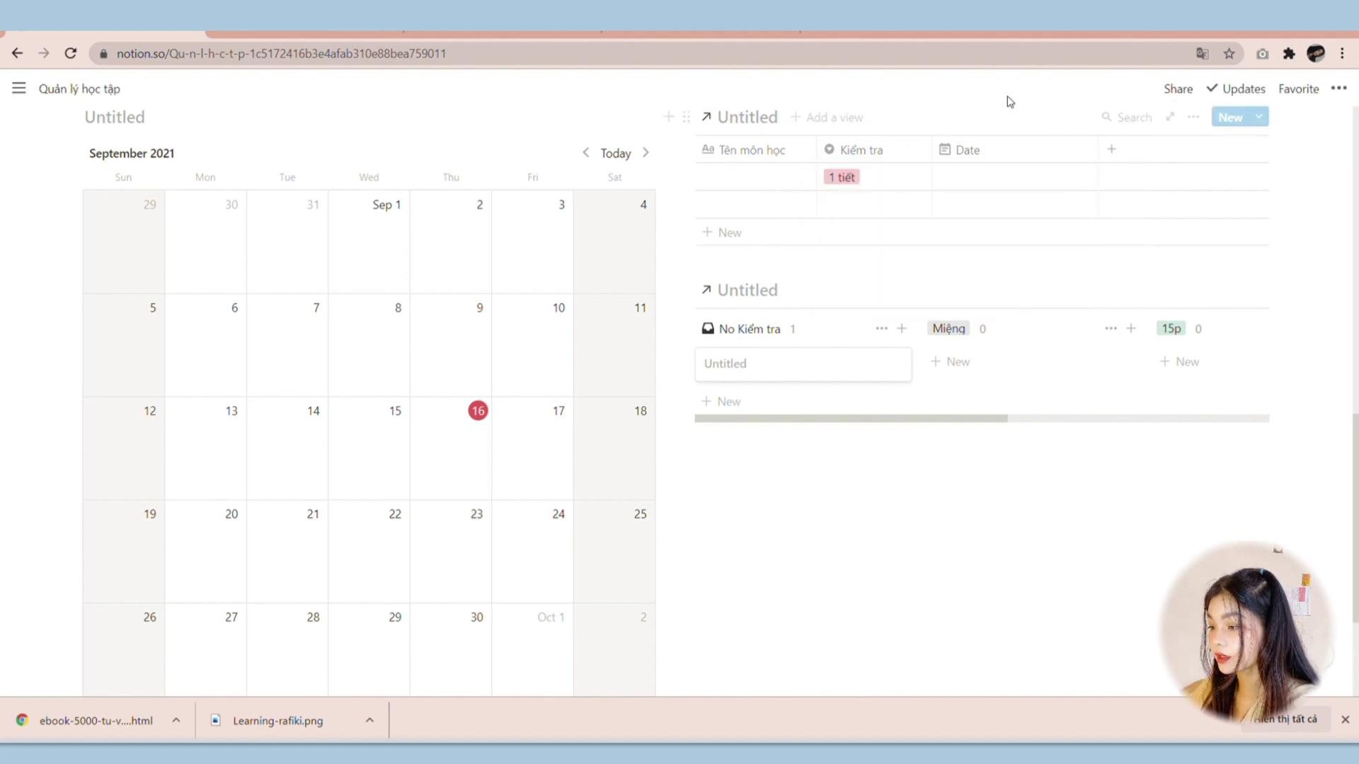
Step: Set the date format of the linked table's Date property to Day/Month/Year
left_click(988, 150)
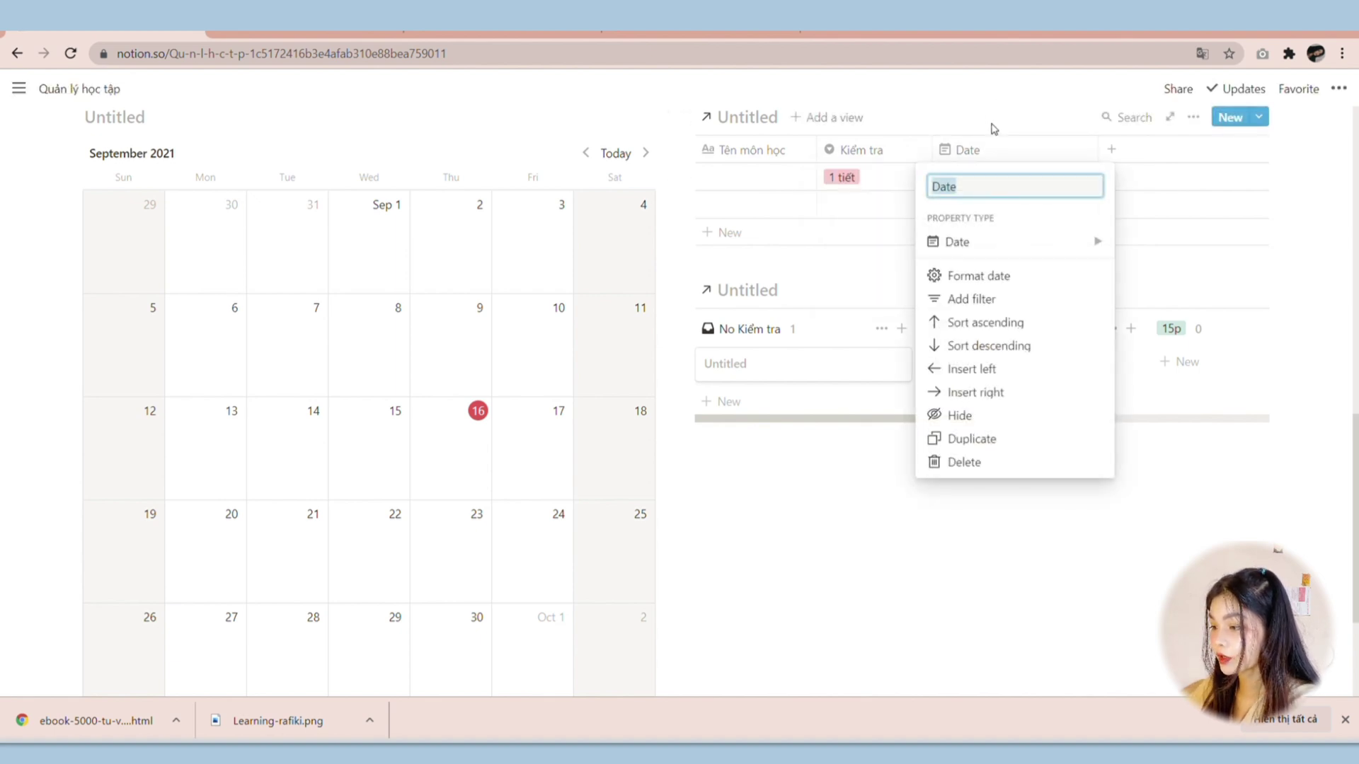
left_click(1012, 276)
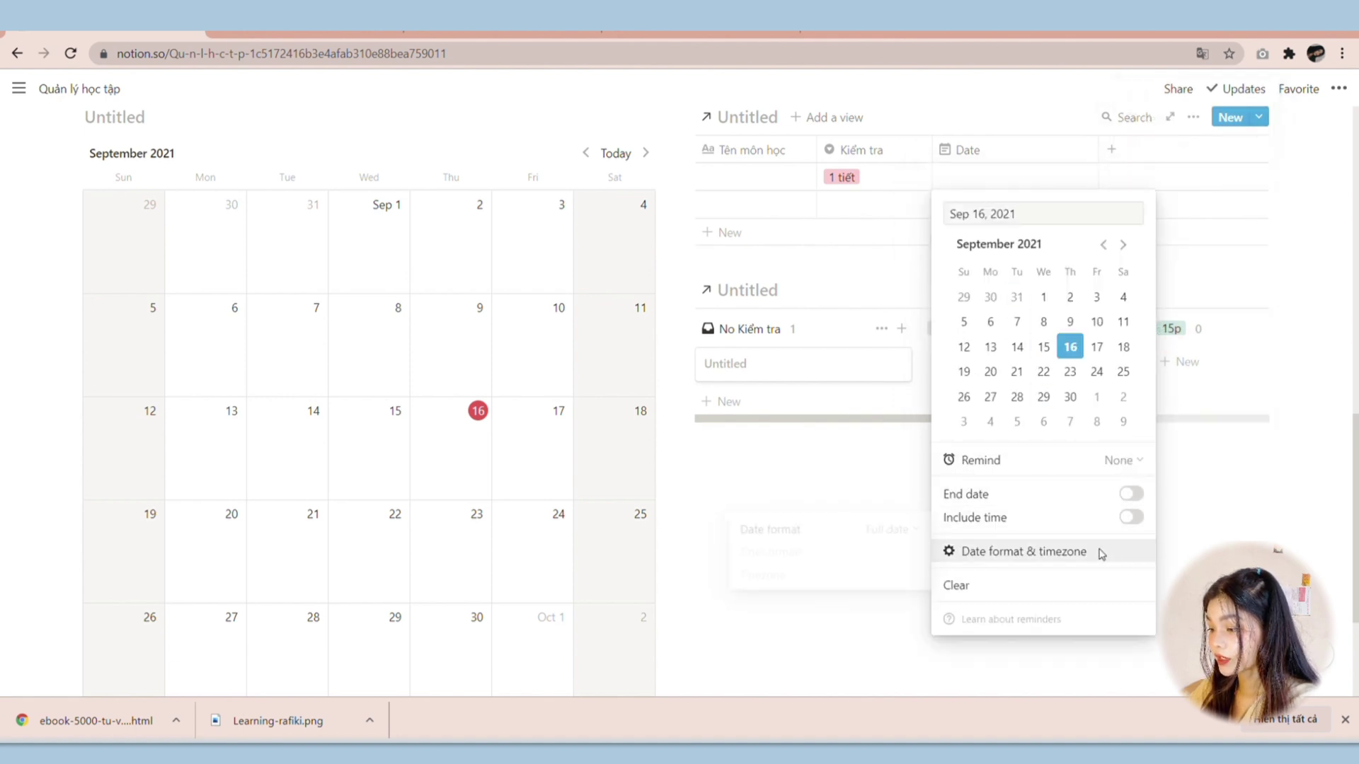
mouse_move(1122, 552)
left_click(918, 537)
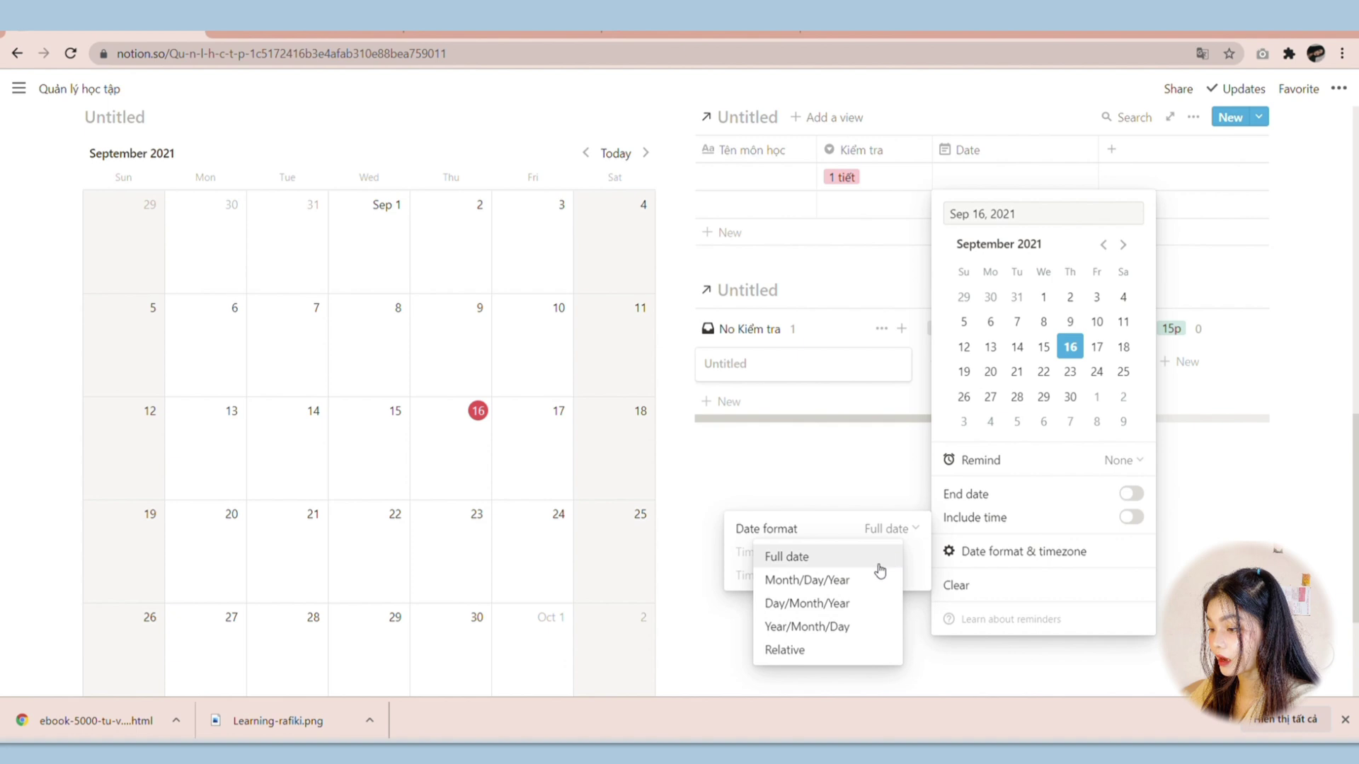
left_click(843, 609)
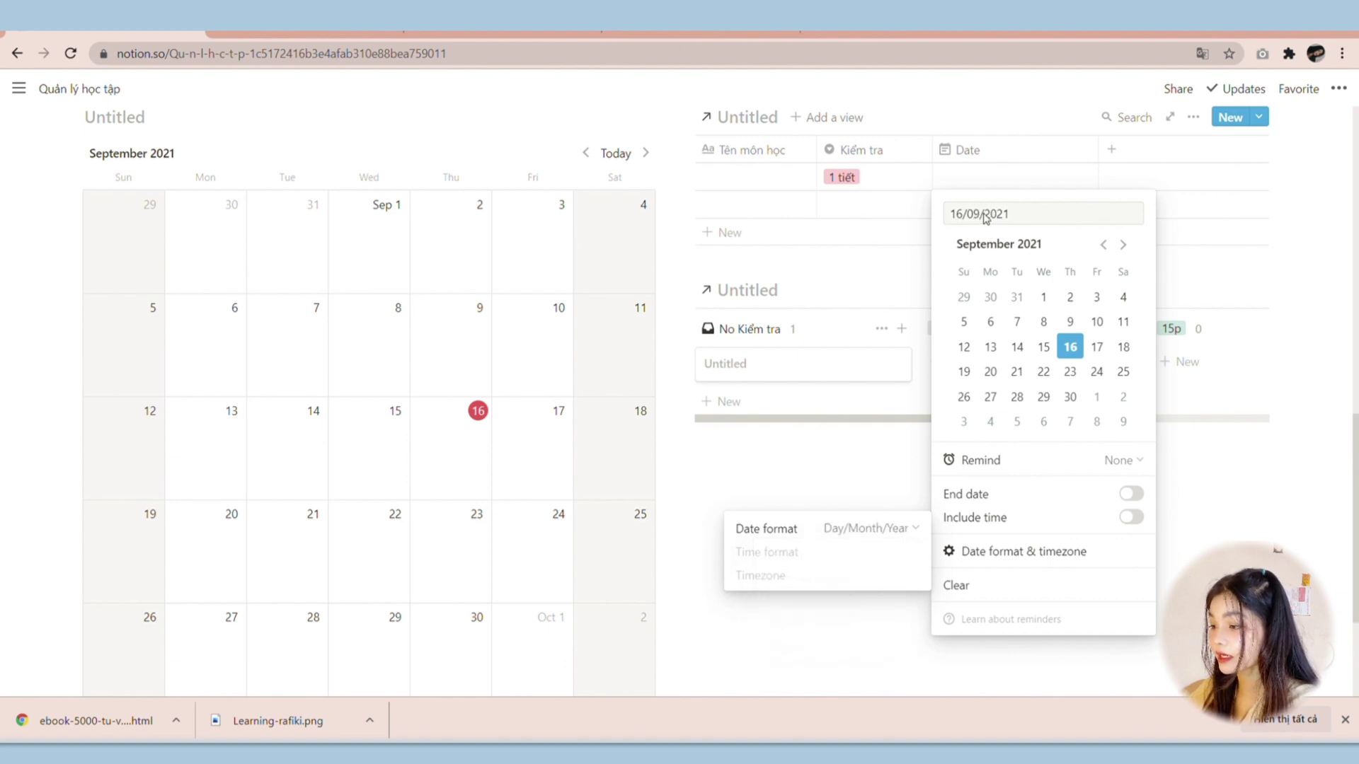
key("Escape")
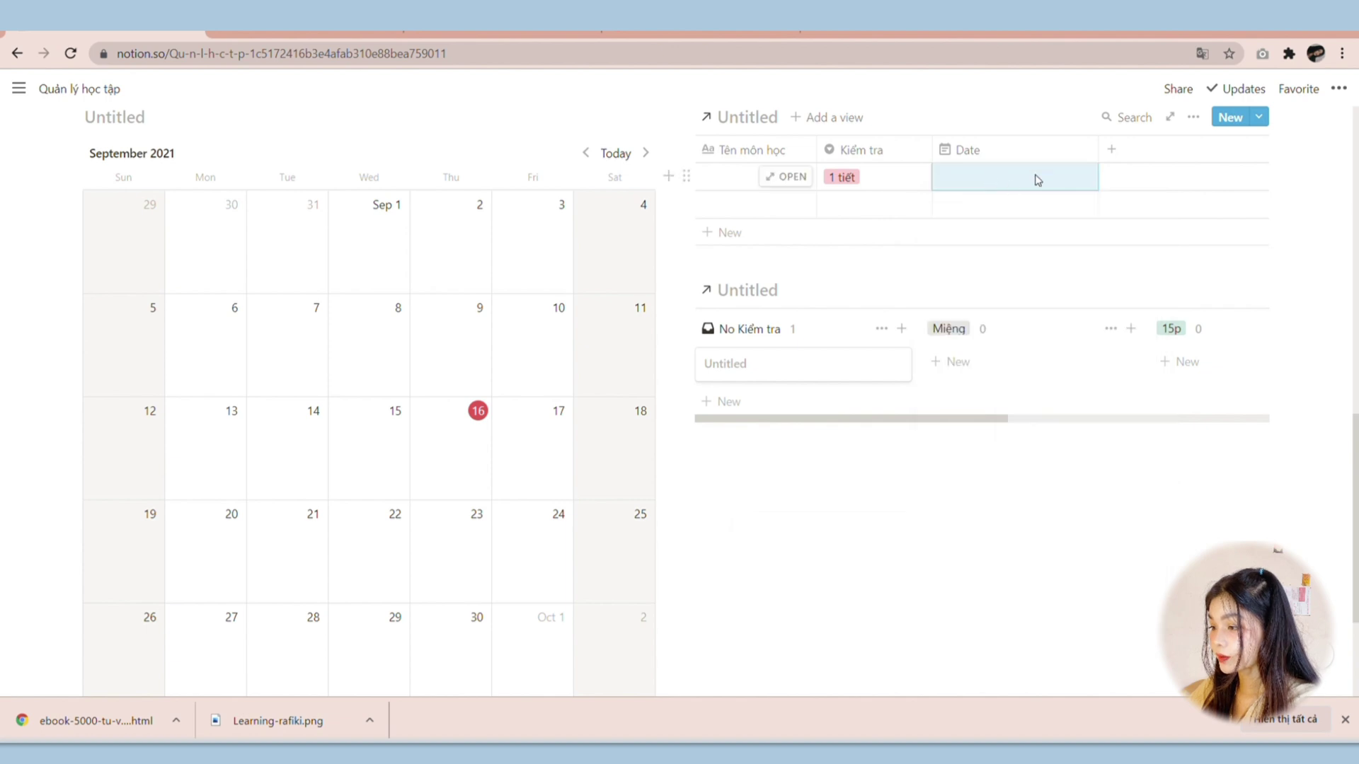
Step: Narrow the Date column and add a new property of the Select type after it
left_click_drag(1098, 147, 1033, 151)
left_click(1034, 151)
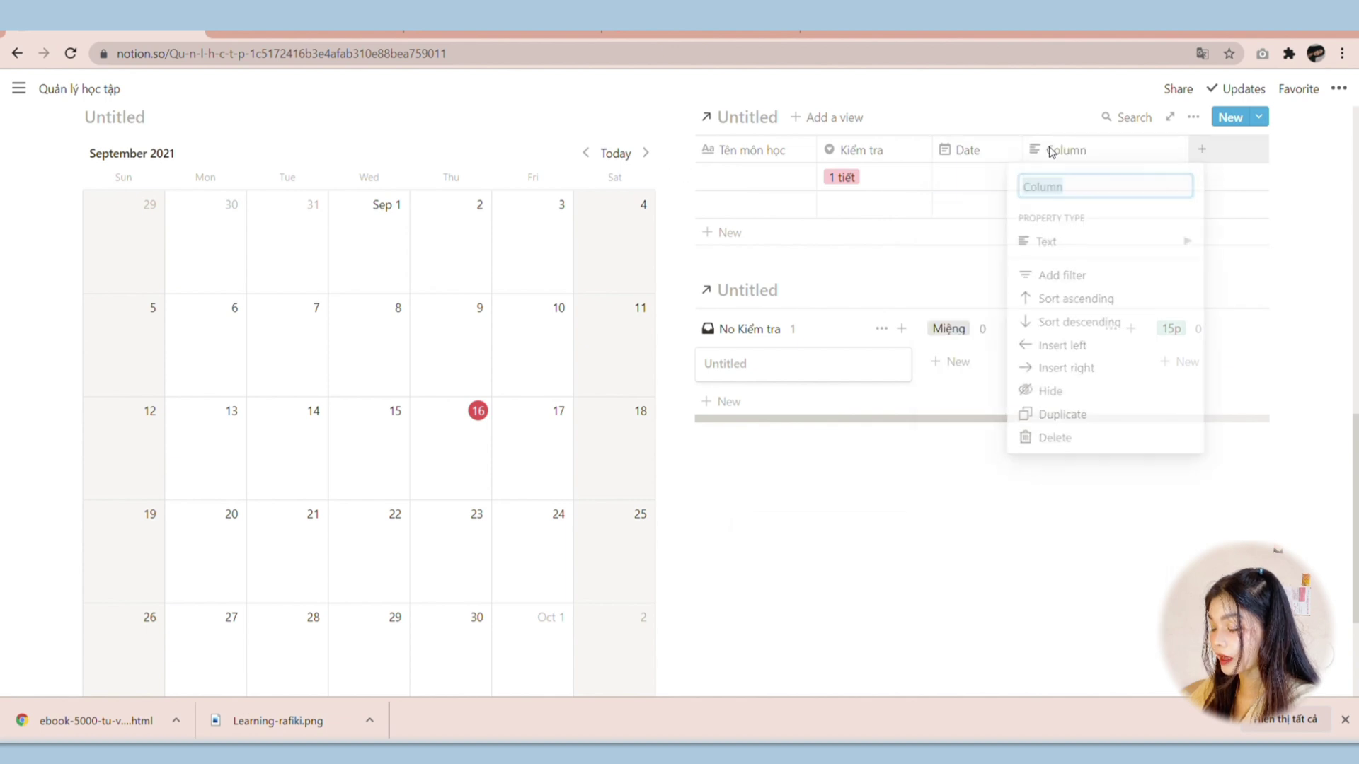
mouse_move(1096, 241)
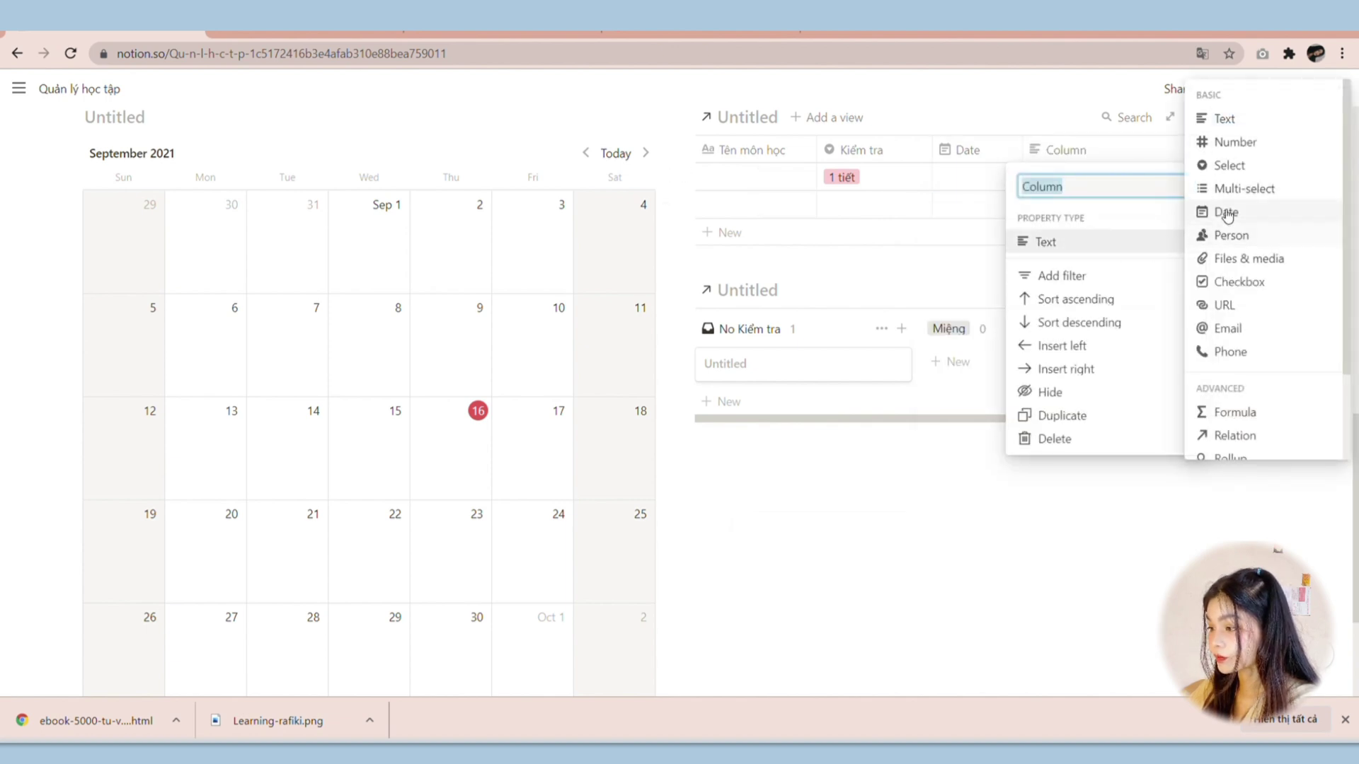
left_click(1221, 165)
Step: Create the options Chưa hoàn thành and Dời lịch for the new Select property from the first row
left_click(1098, 178)
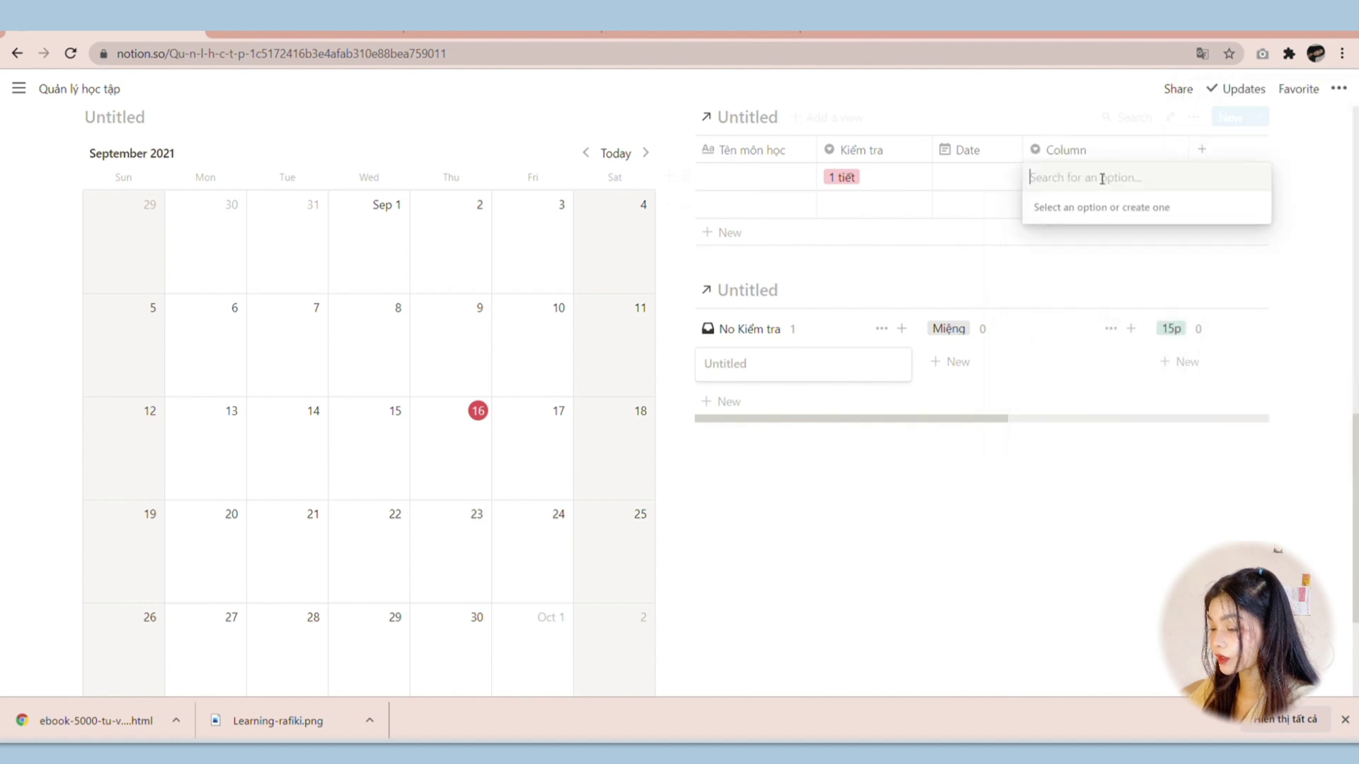
type("Chưa")
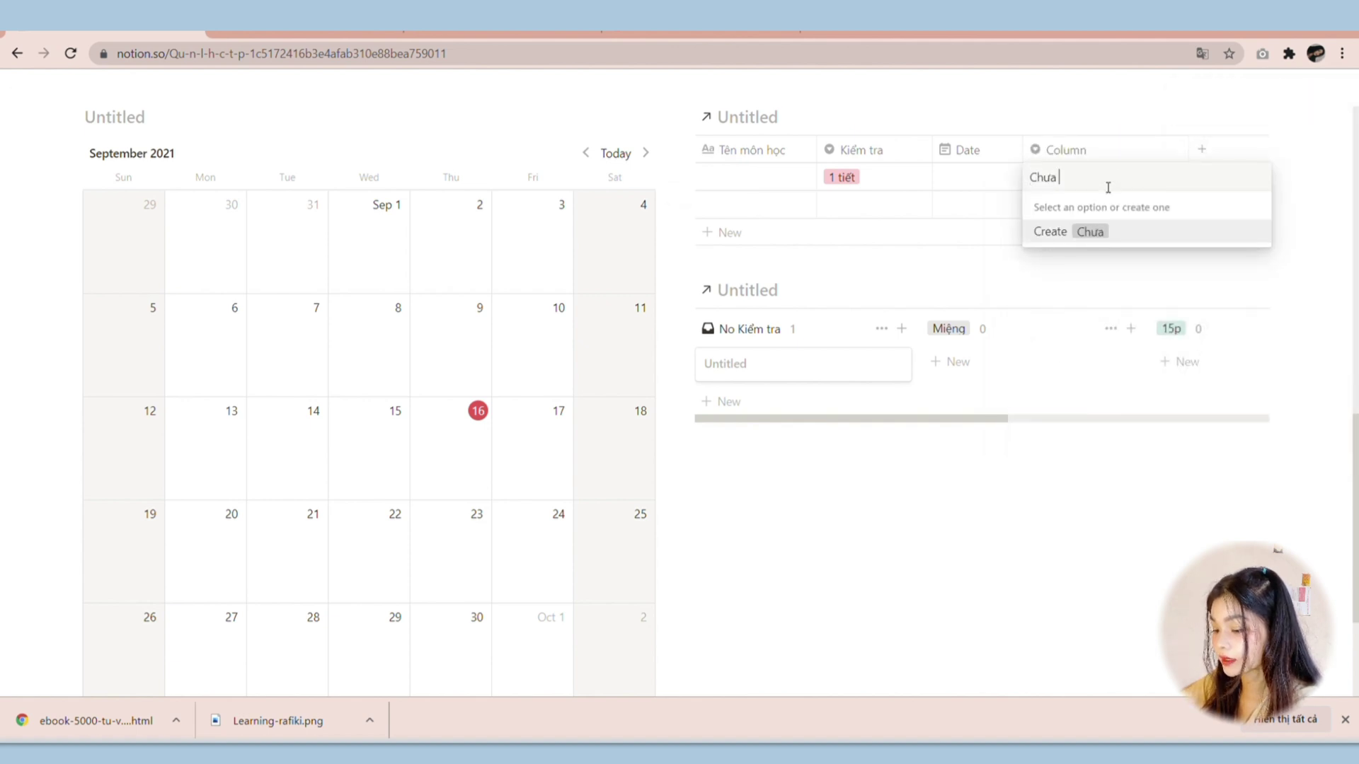
type(" hoàn thanh")
key("Return")
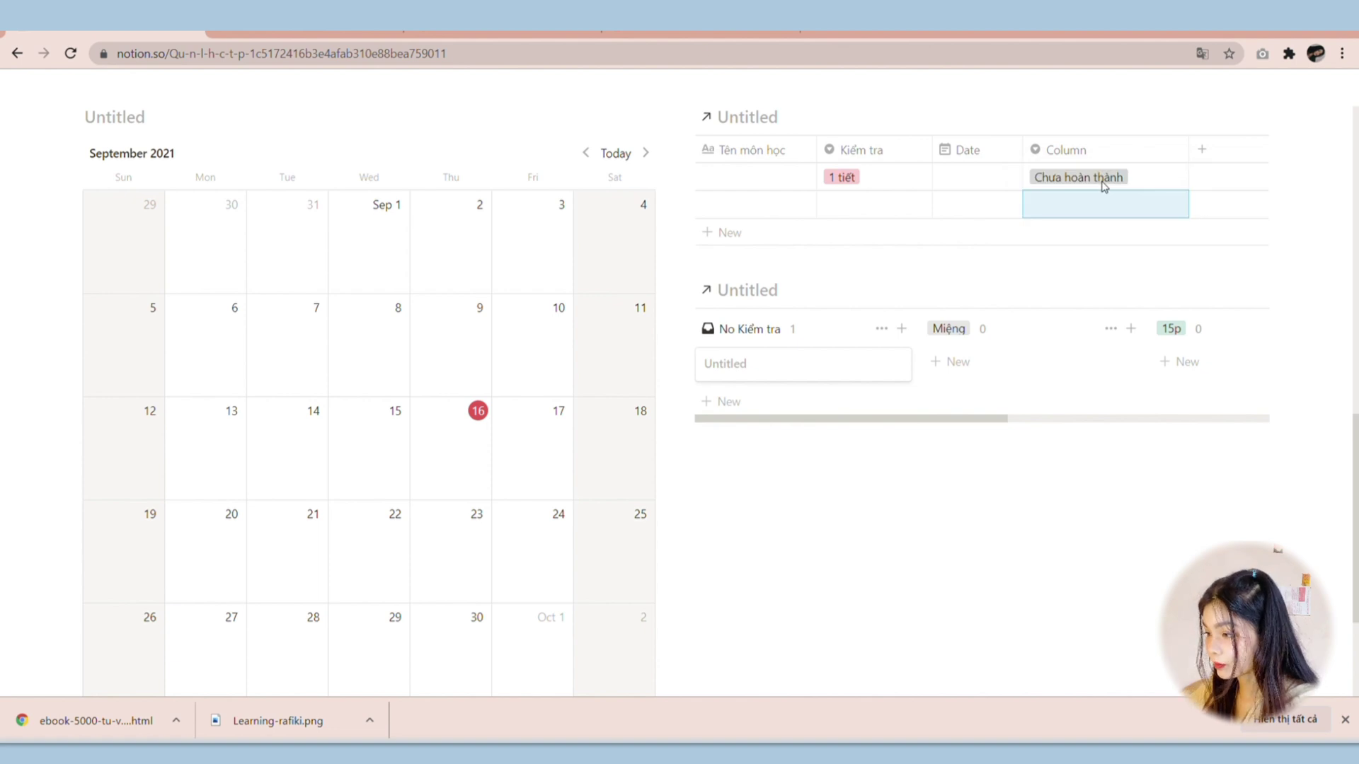
left_click(1102, 186)
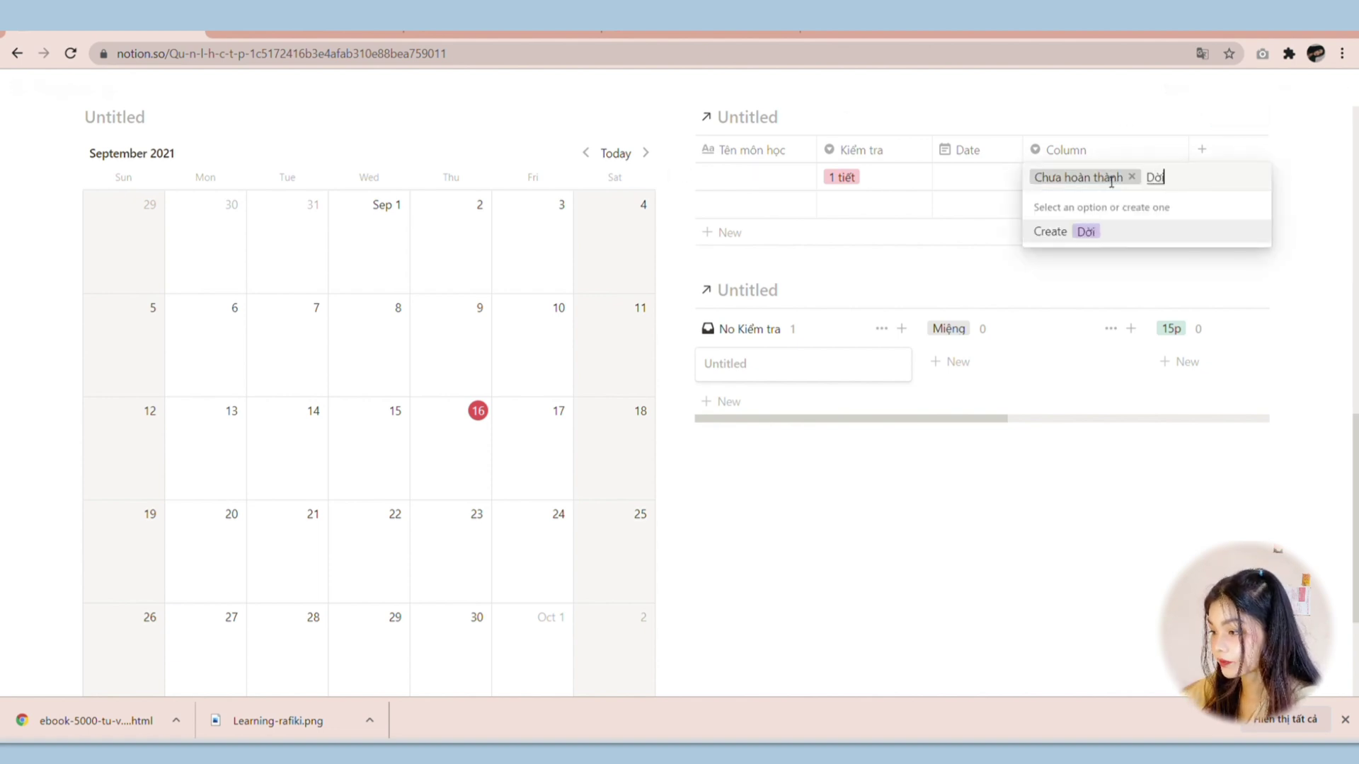
left_click(1128, 230)
Step: Narrow the new Select column and add a Checkbox property named Đã hoàn thành after it
left_click_drag(1198, 156, 1126, 152)
left_click(1144, 152)
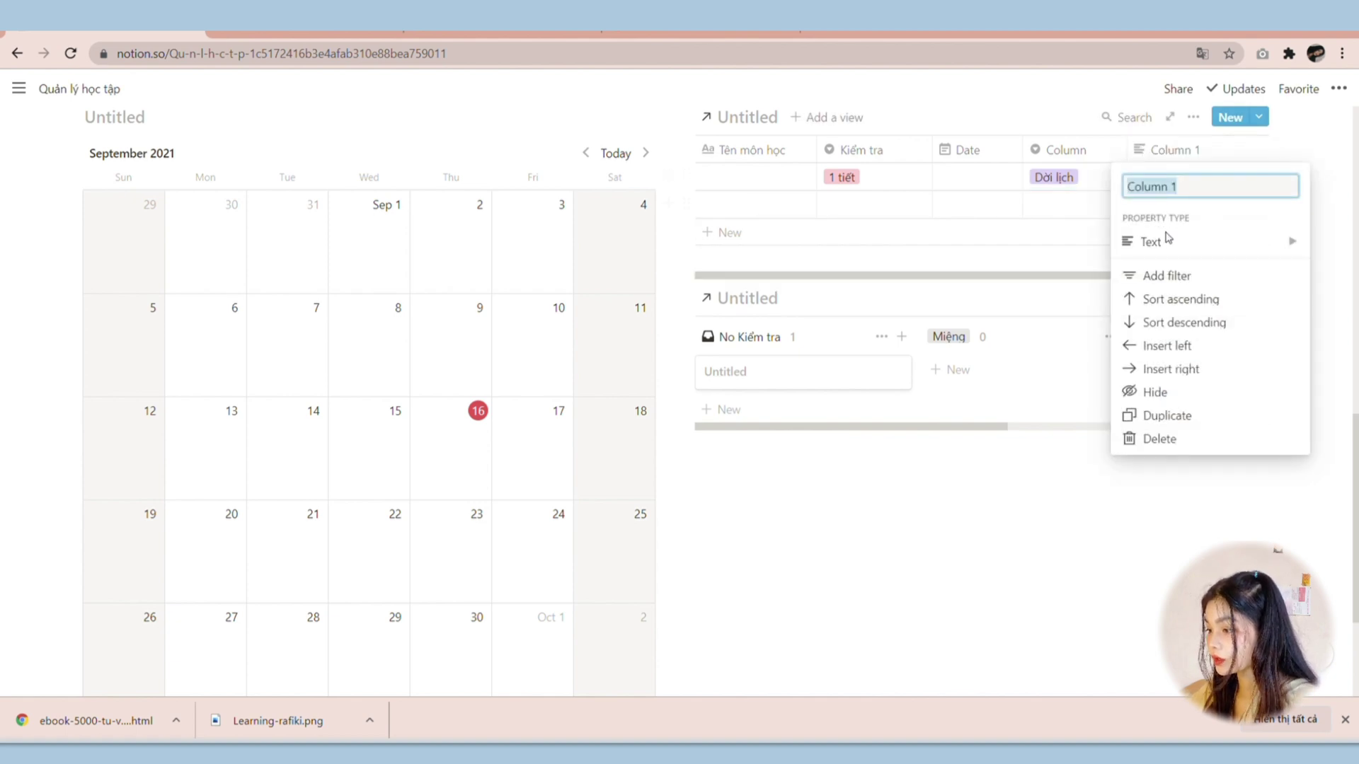
left_click(1168, 235)
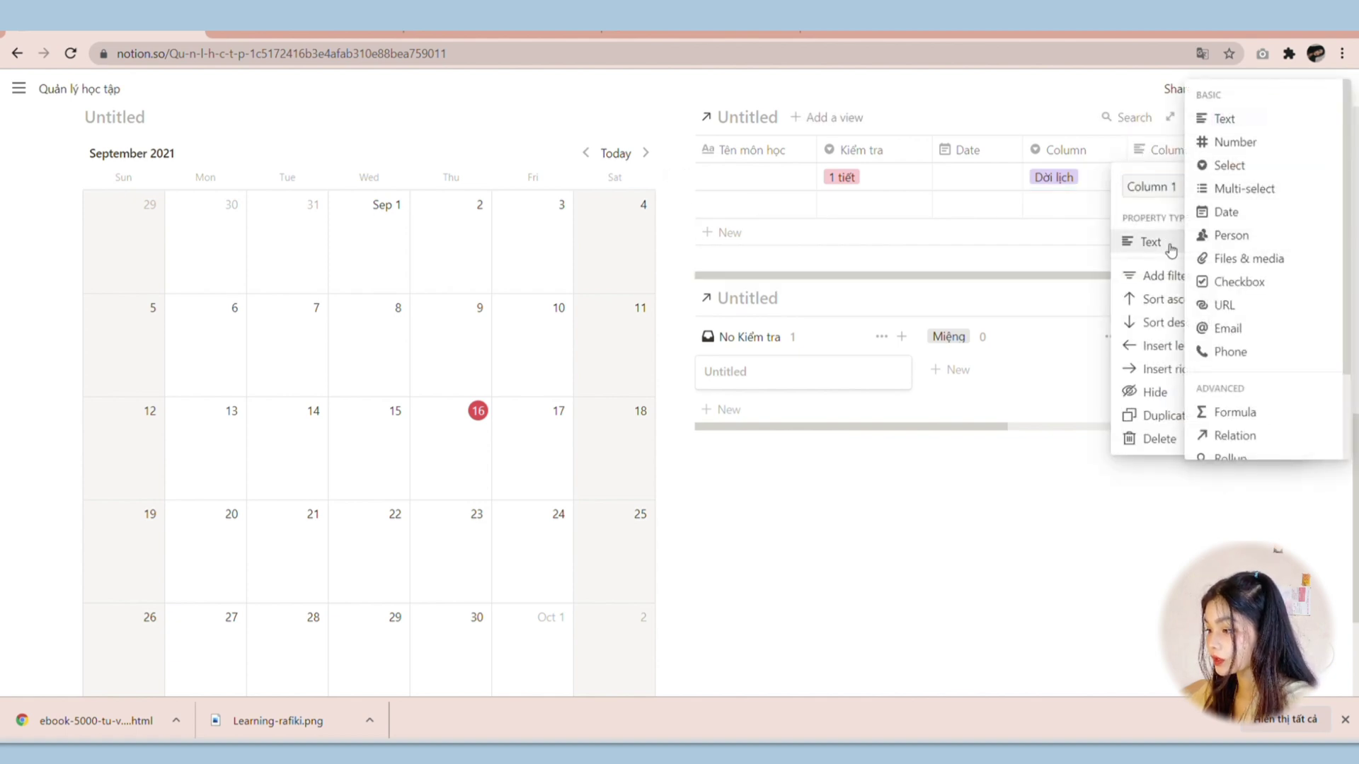
left_click(1251, 282)
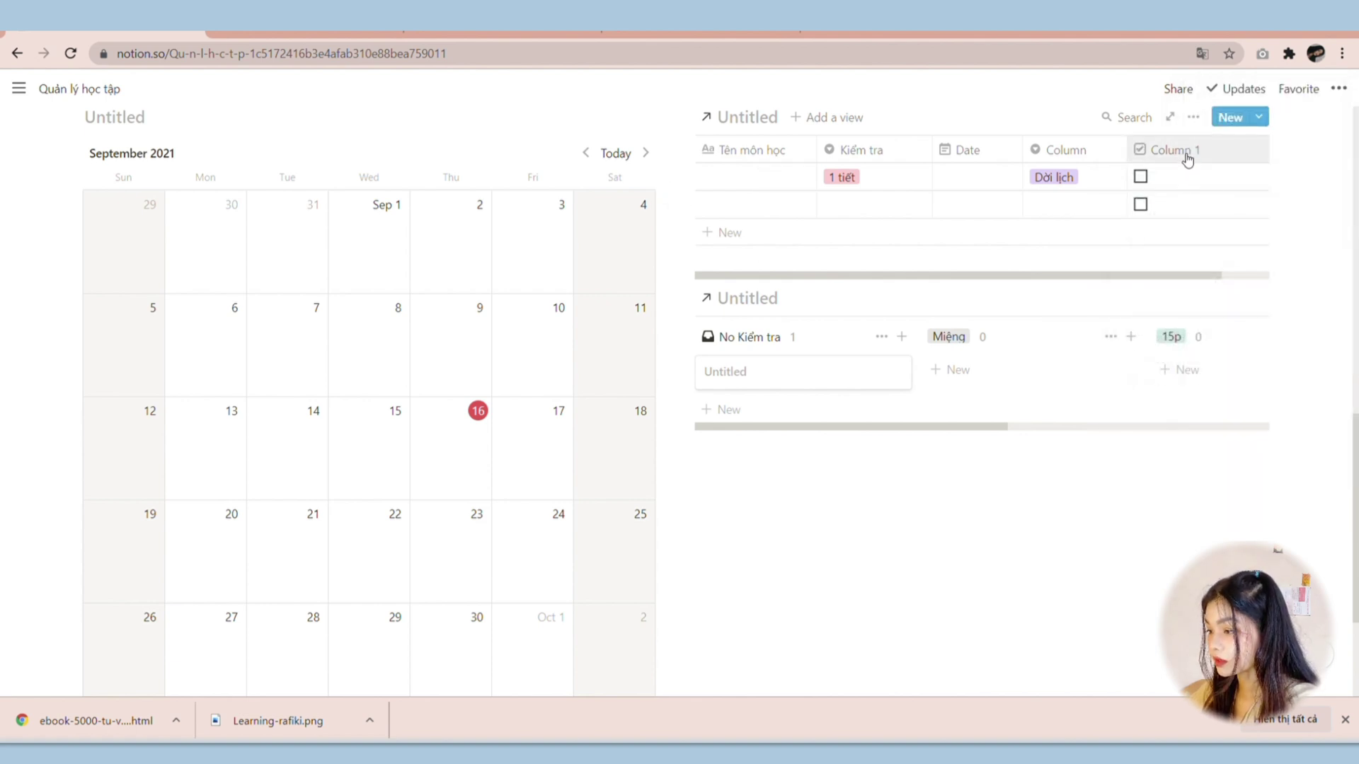
left_click(1188, 157)
type("Đã hoàn thàn")
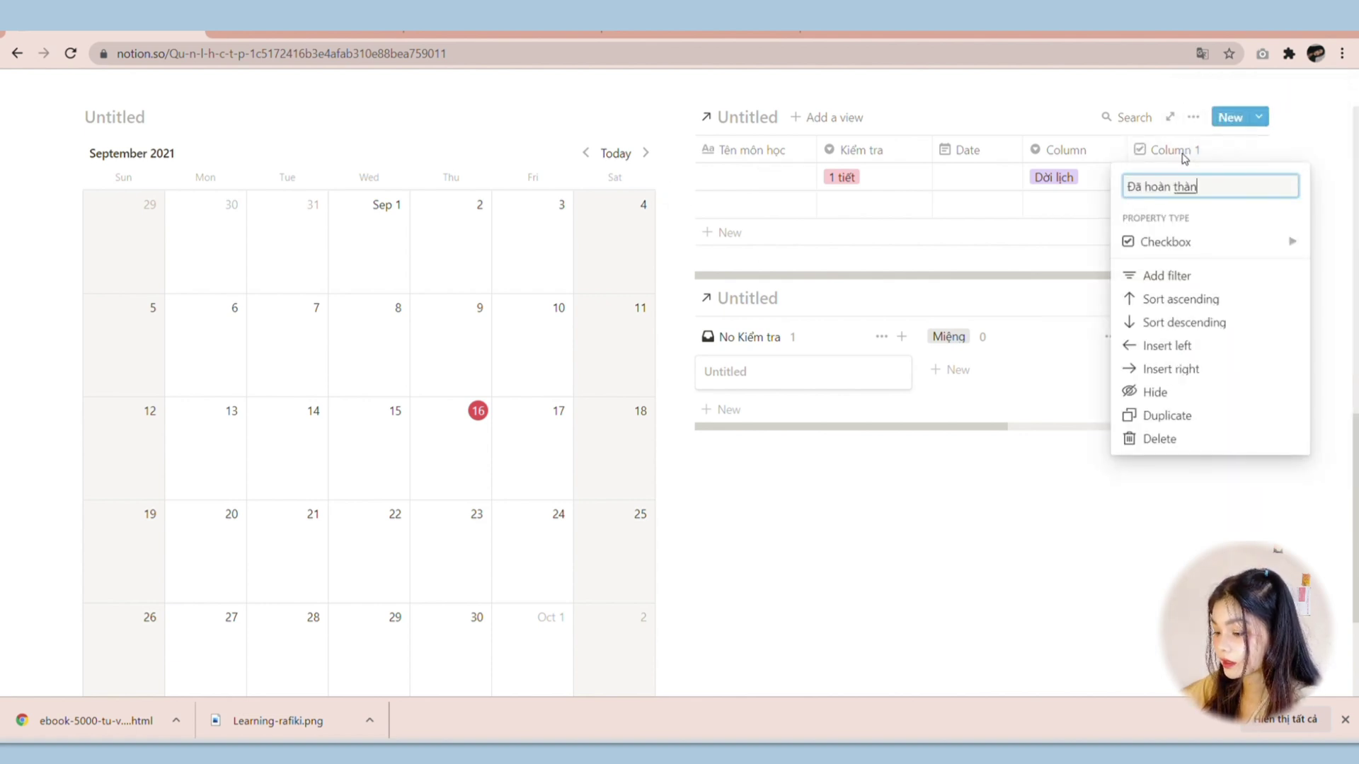
key("Return")
Step: Sort the linked table by the Date property in ascending order
scroll(883, 303, "up", 1)
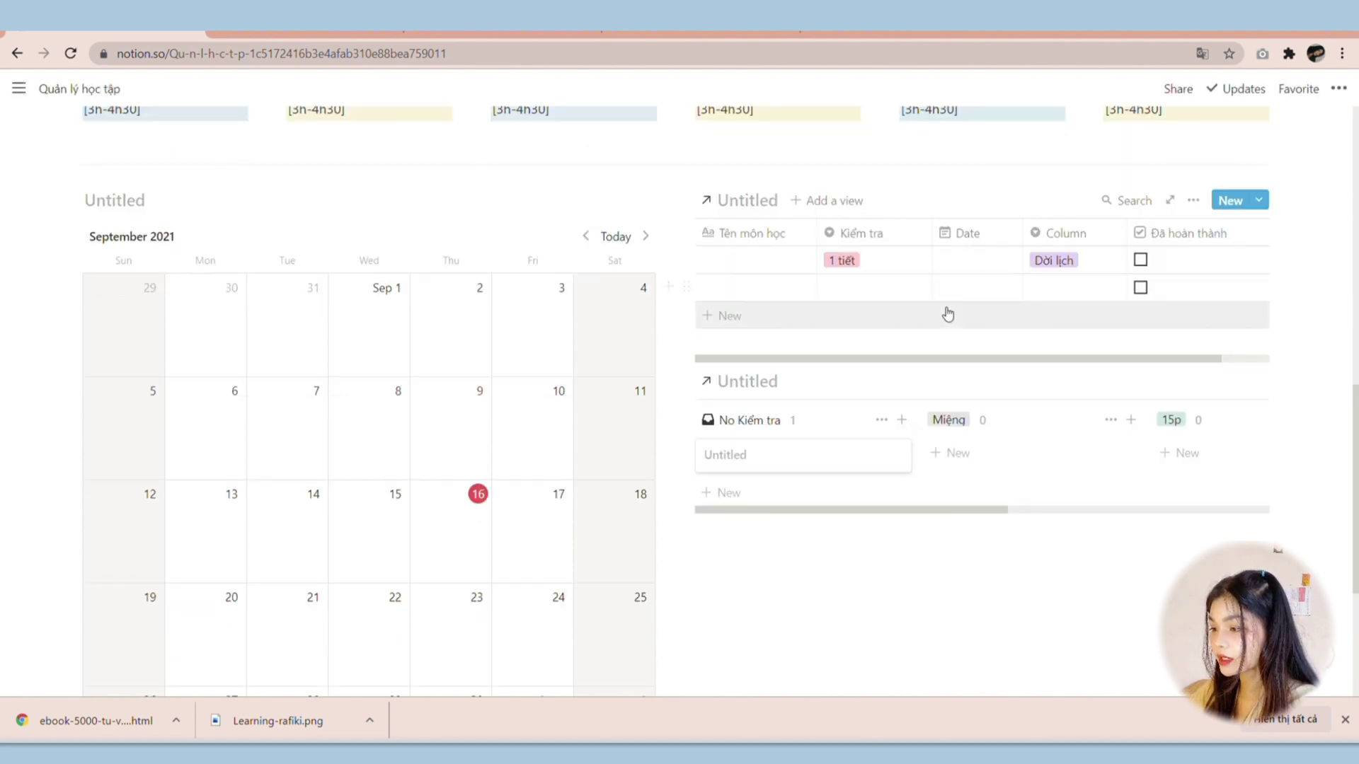
left_click(1195, 202)
left_click(1213, 423)
left_click(984, 354)
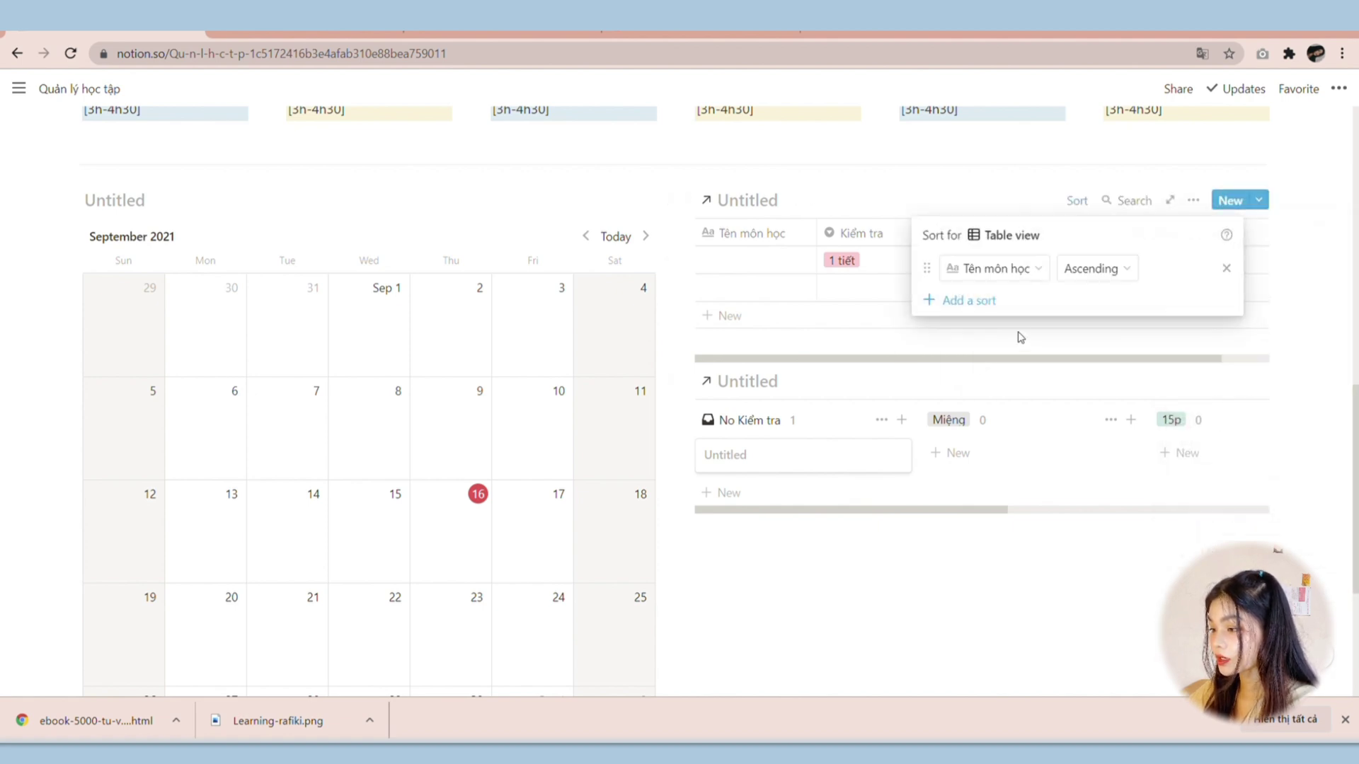
left_click(1028, 273)
left_click(994, 383)
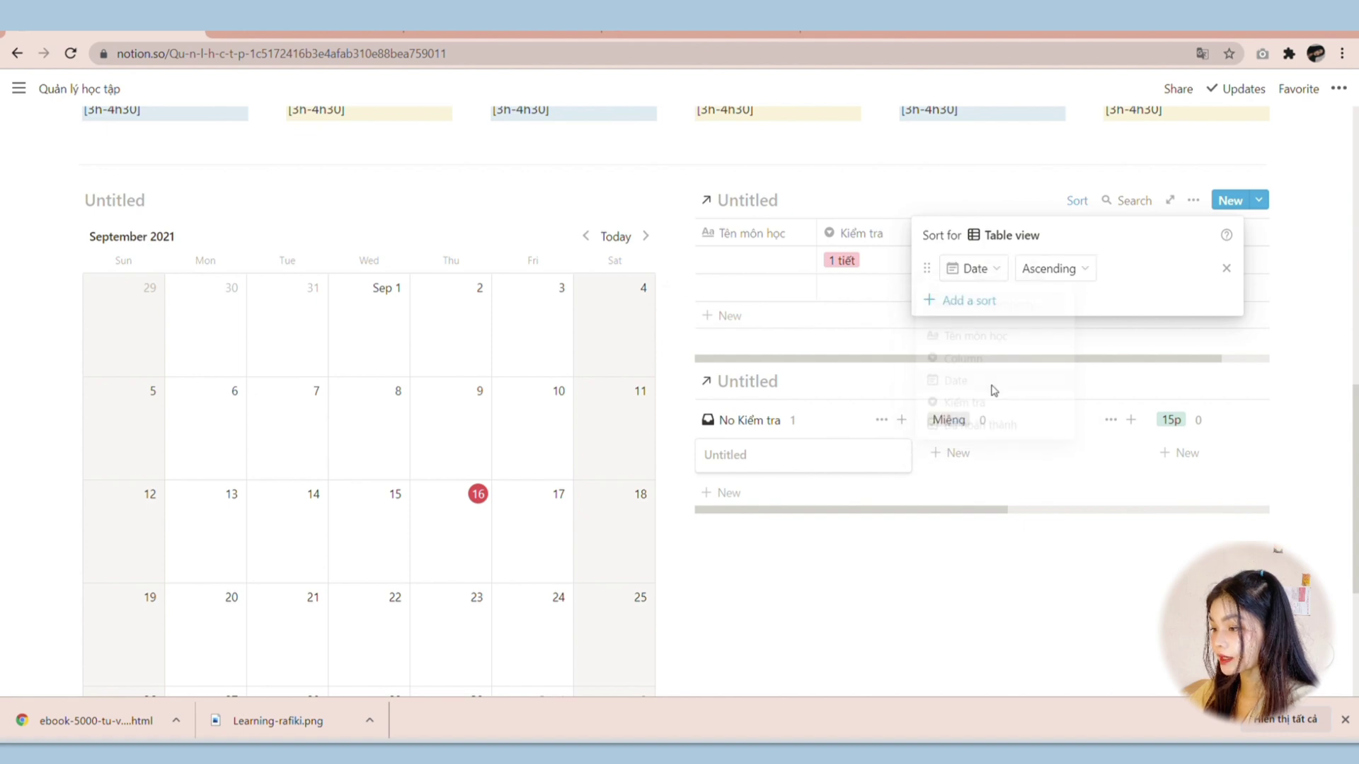
left_click(988, 178)
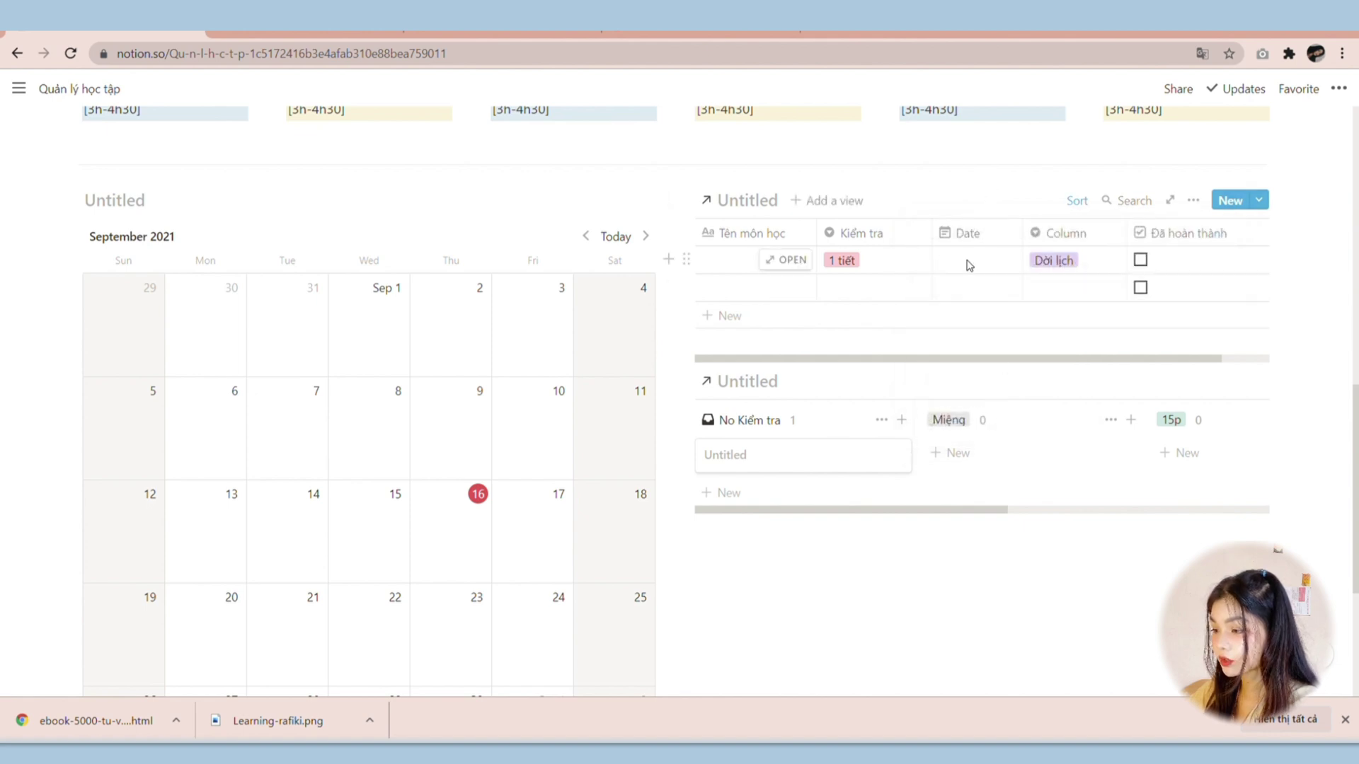
Step: Date the 1 tiết row 17/09/2021 and the empty row 14/09/2021, then toggle Đã hoàn thành on the 17/09/2021 row
left_click(969, 265)
left_click(1096, 399)
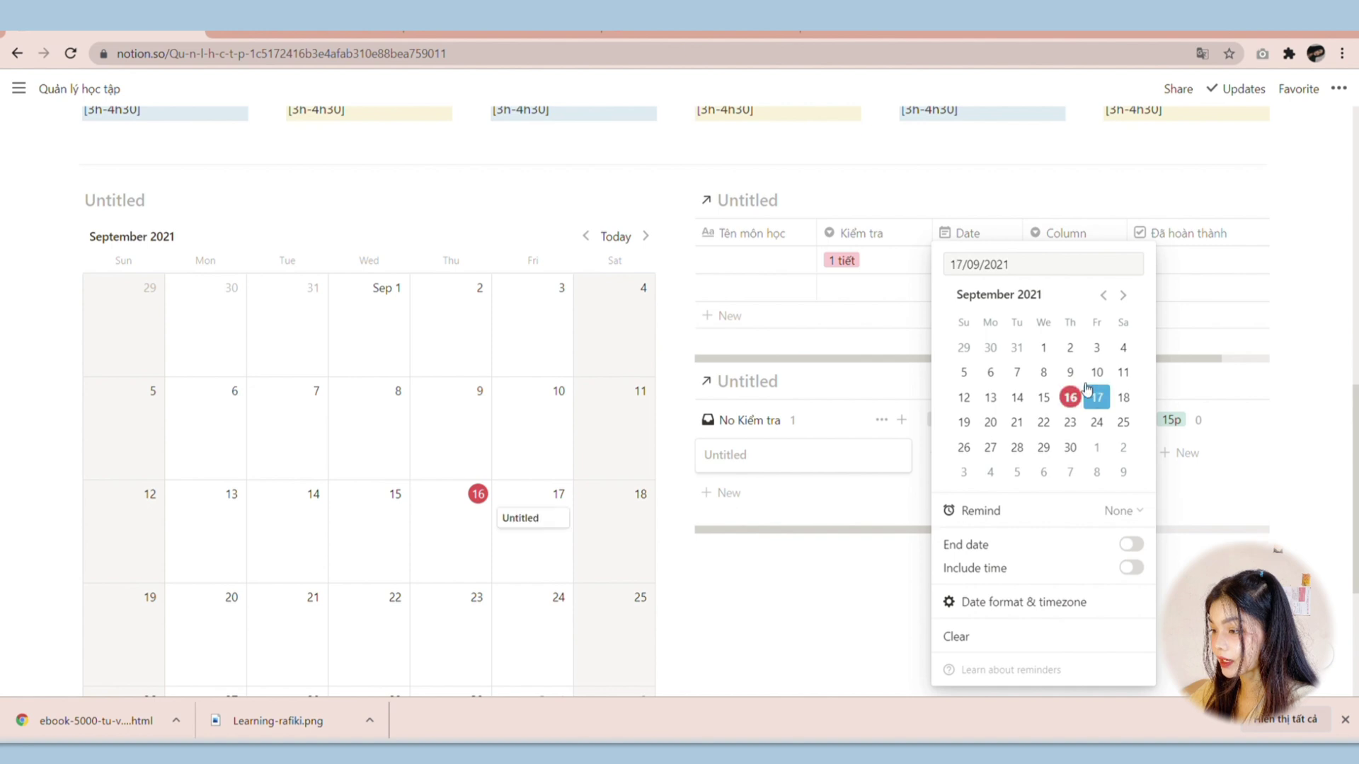
left_click(895, 288)
left_click(953, 283)
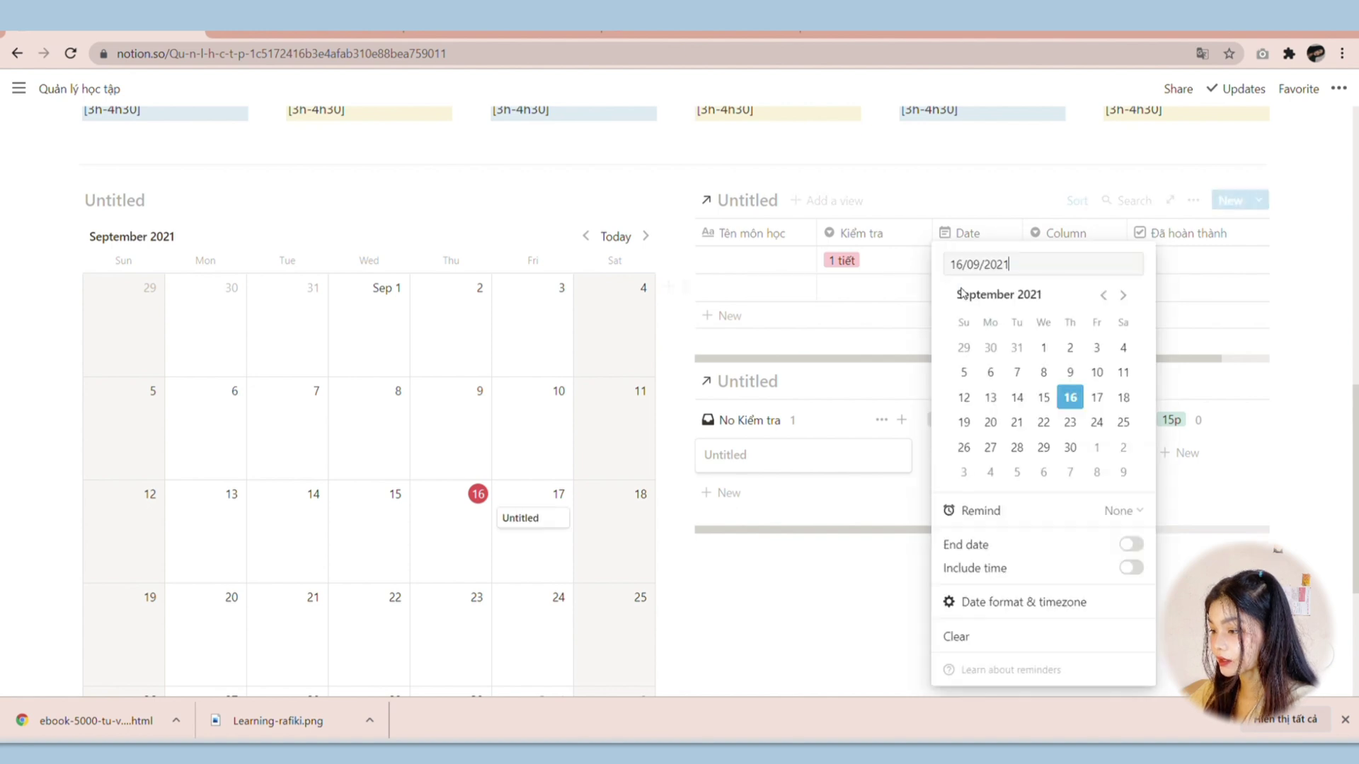
left_click(1029, 398)
left_click(990, 142)
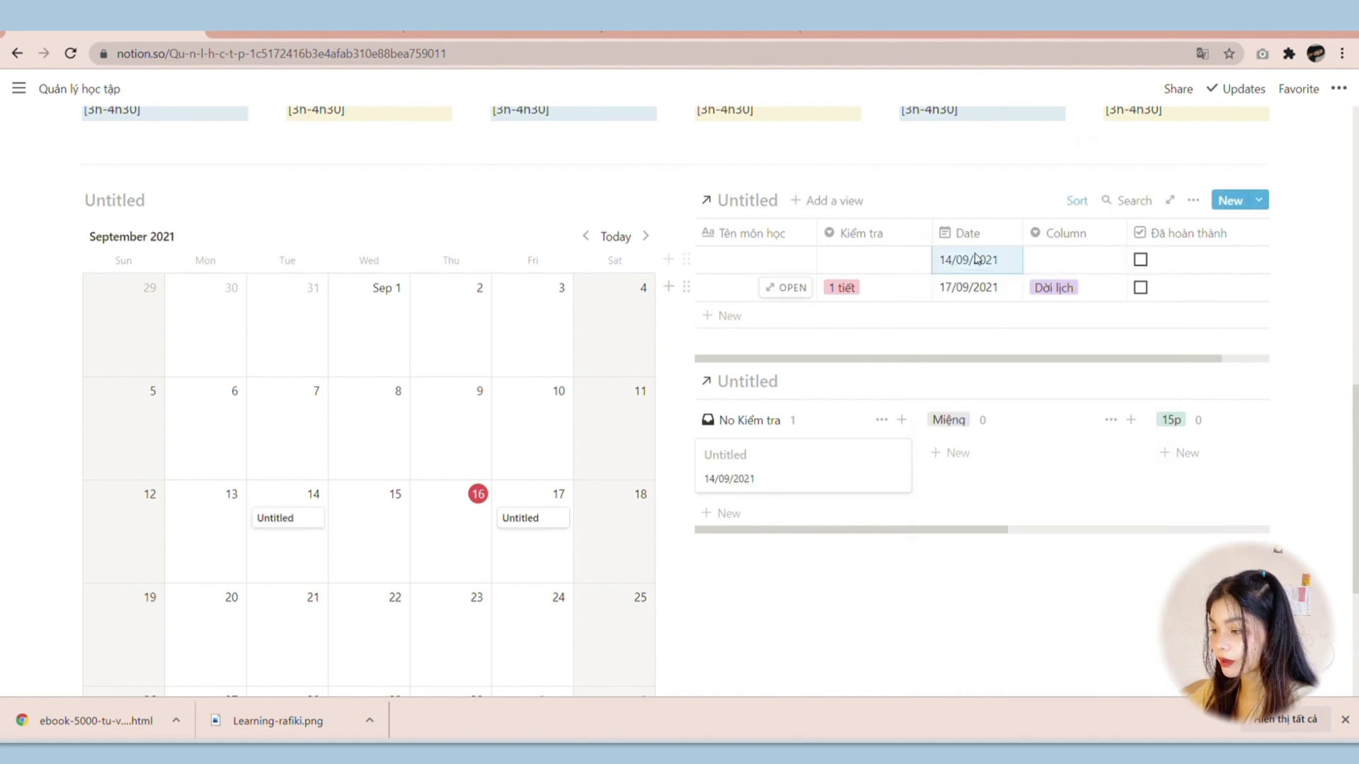
left_click(1138, 288)
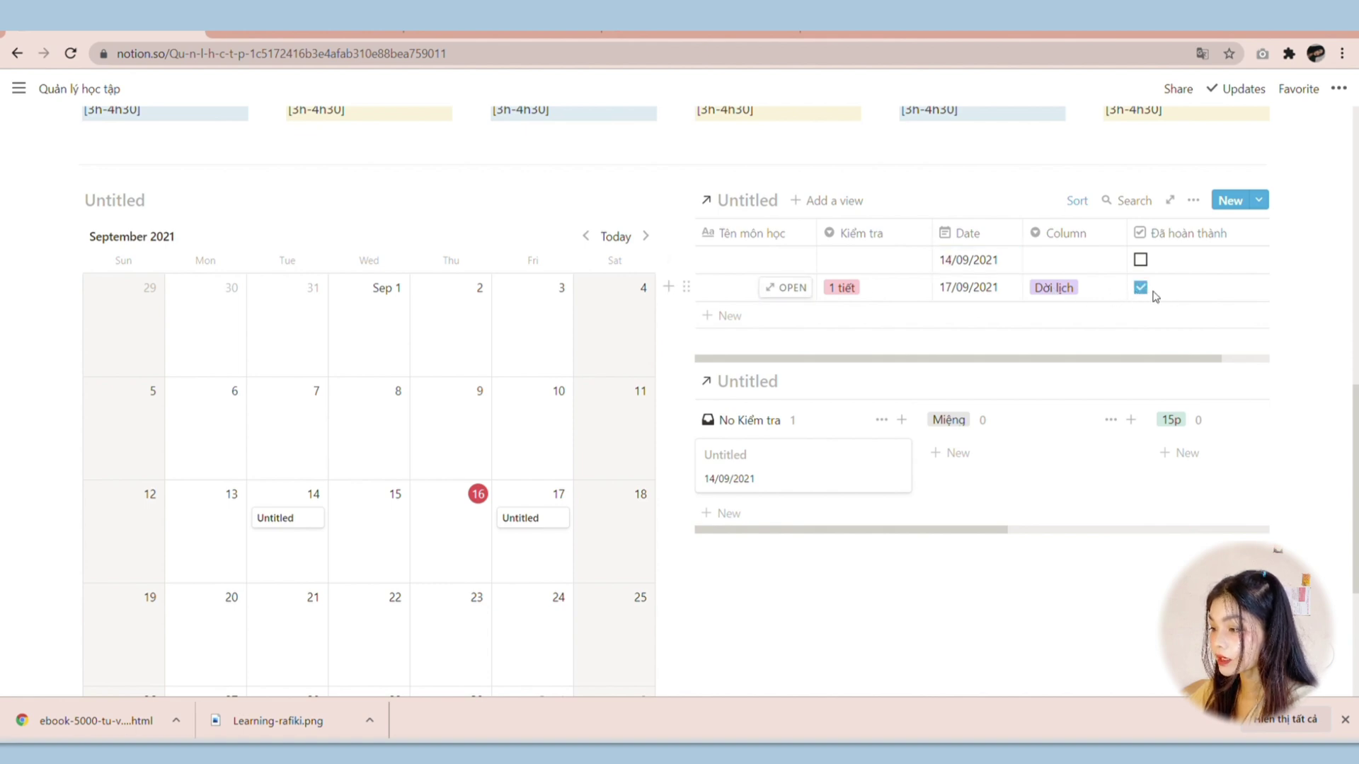
Step: Filter the linked table to rows where Đã hoàn thành is not checked, and mark the 14/09/2021 row as Đã hoàn thành
left_click(1197, 207)
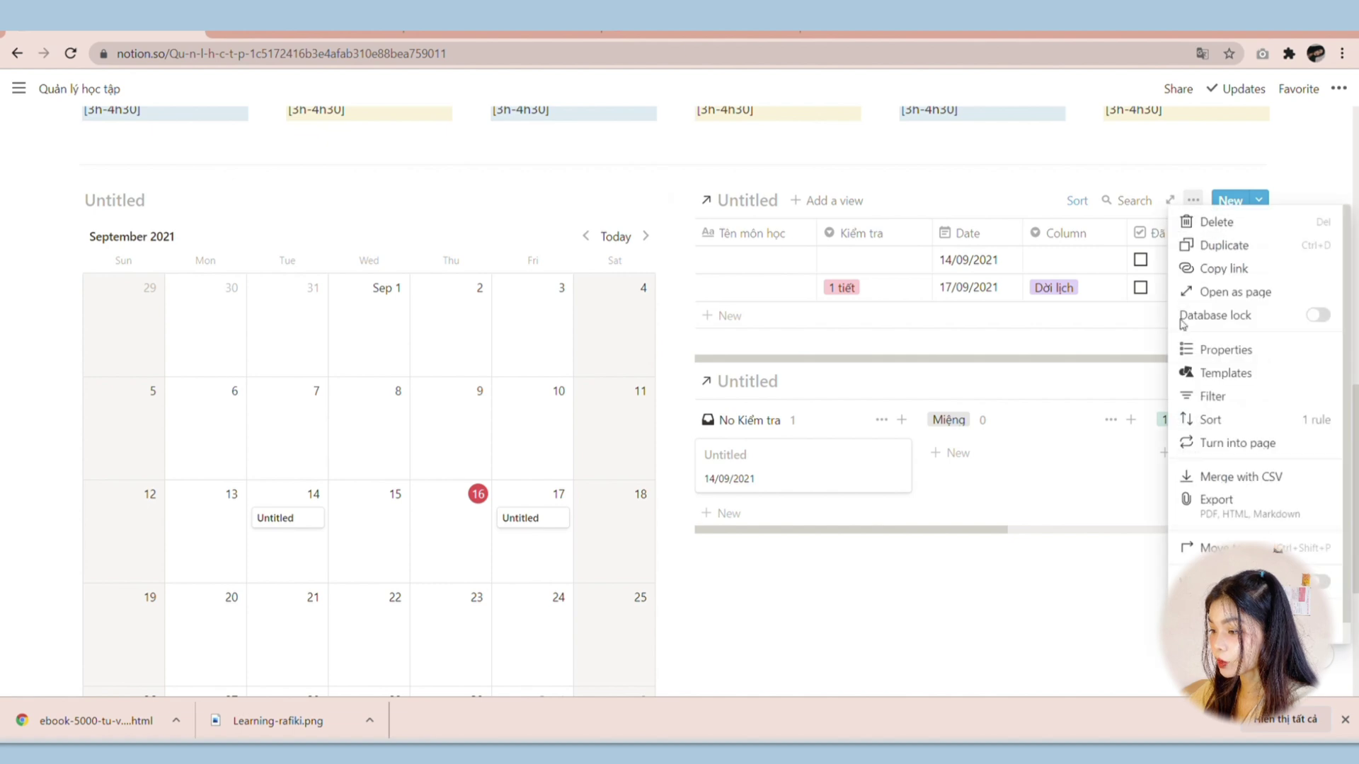
left_click(1207, 391)
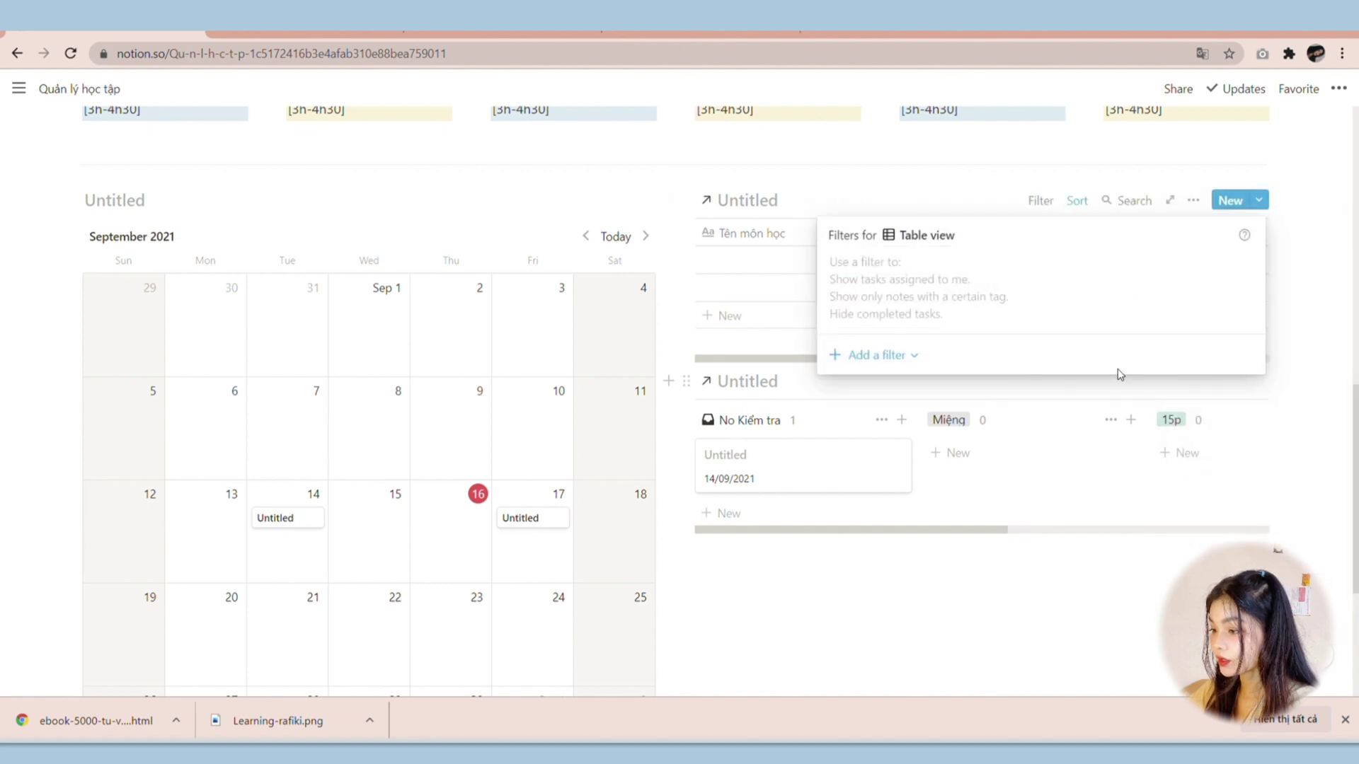
left_click(893, 354)
left_click(877, 385)
left_click(925, 272)
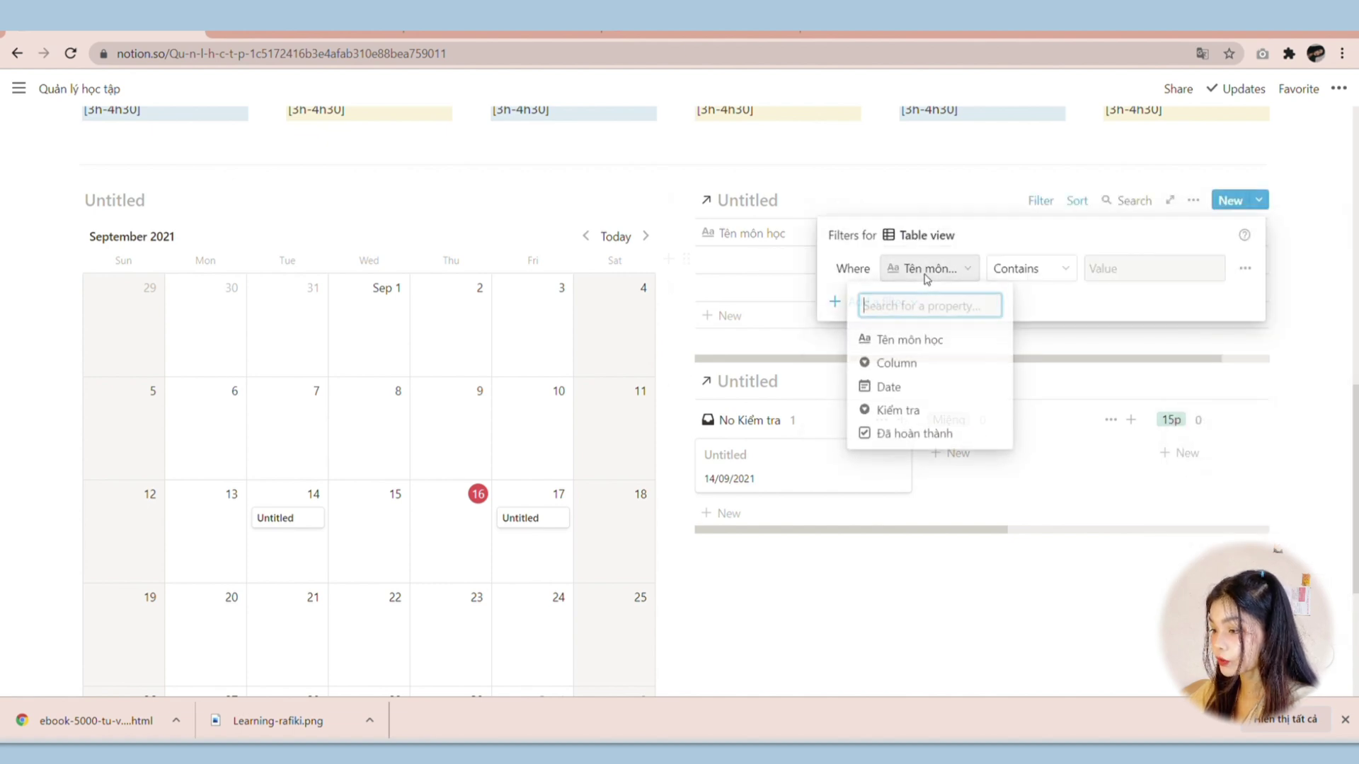
left_click(903, 426)
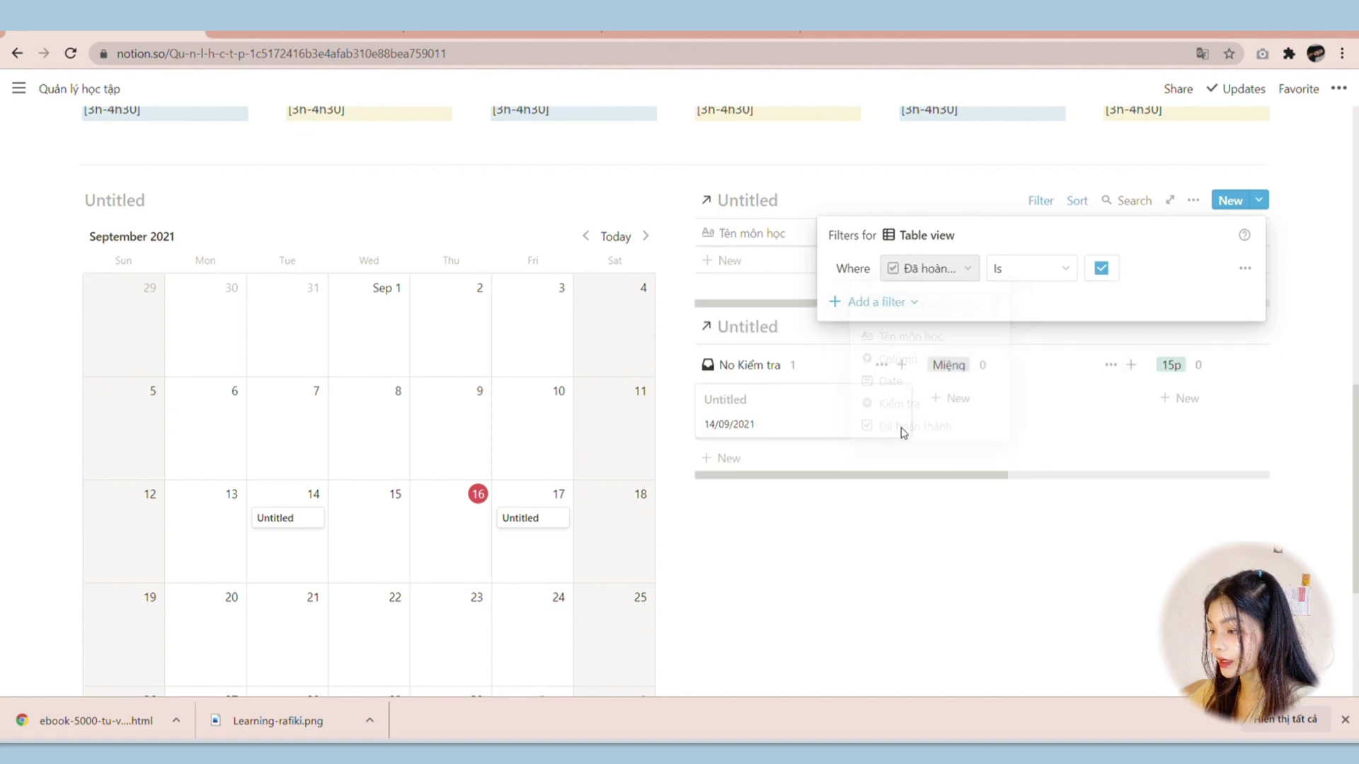
left_click(1059, 279)
left_click(1033, 324)
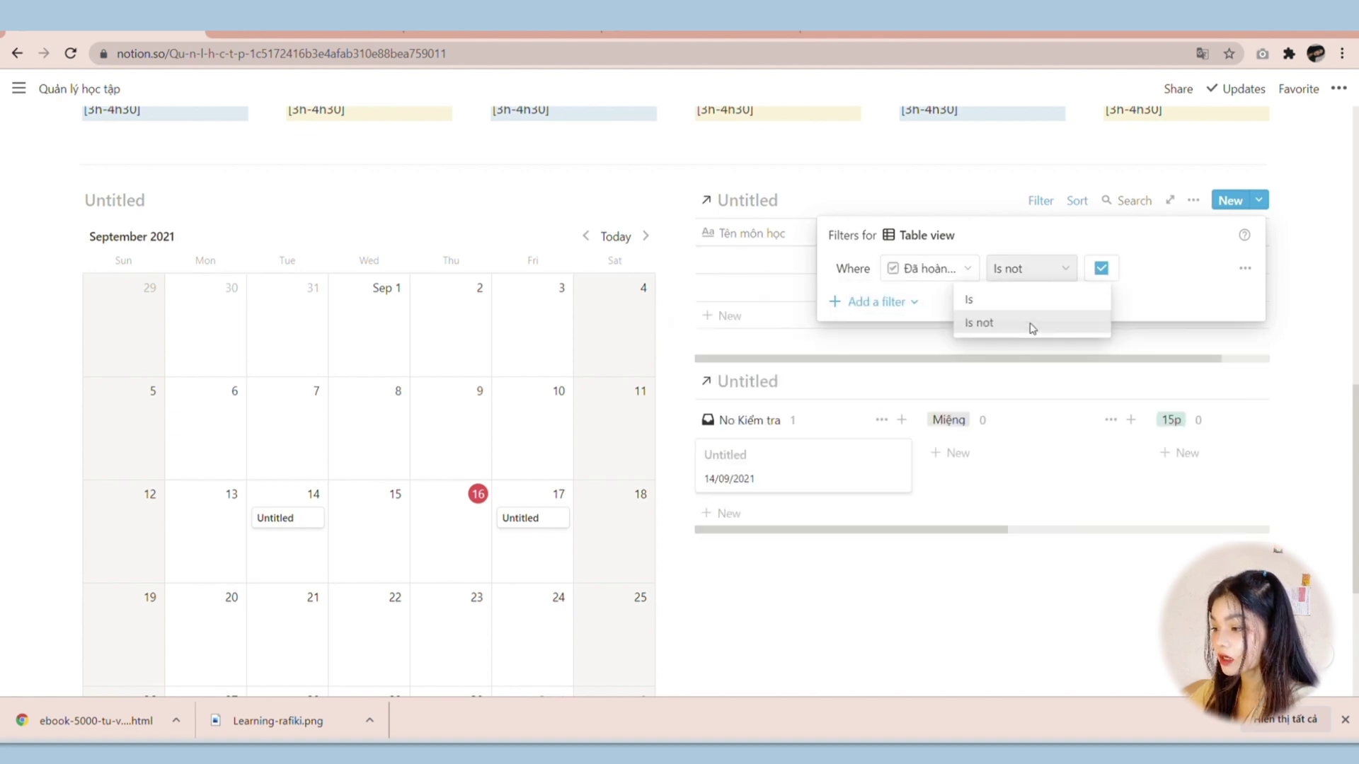
left_click(1022, 167)
left_click(1140, 260)
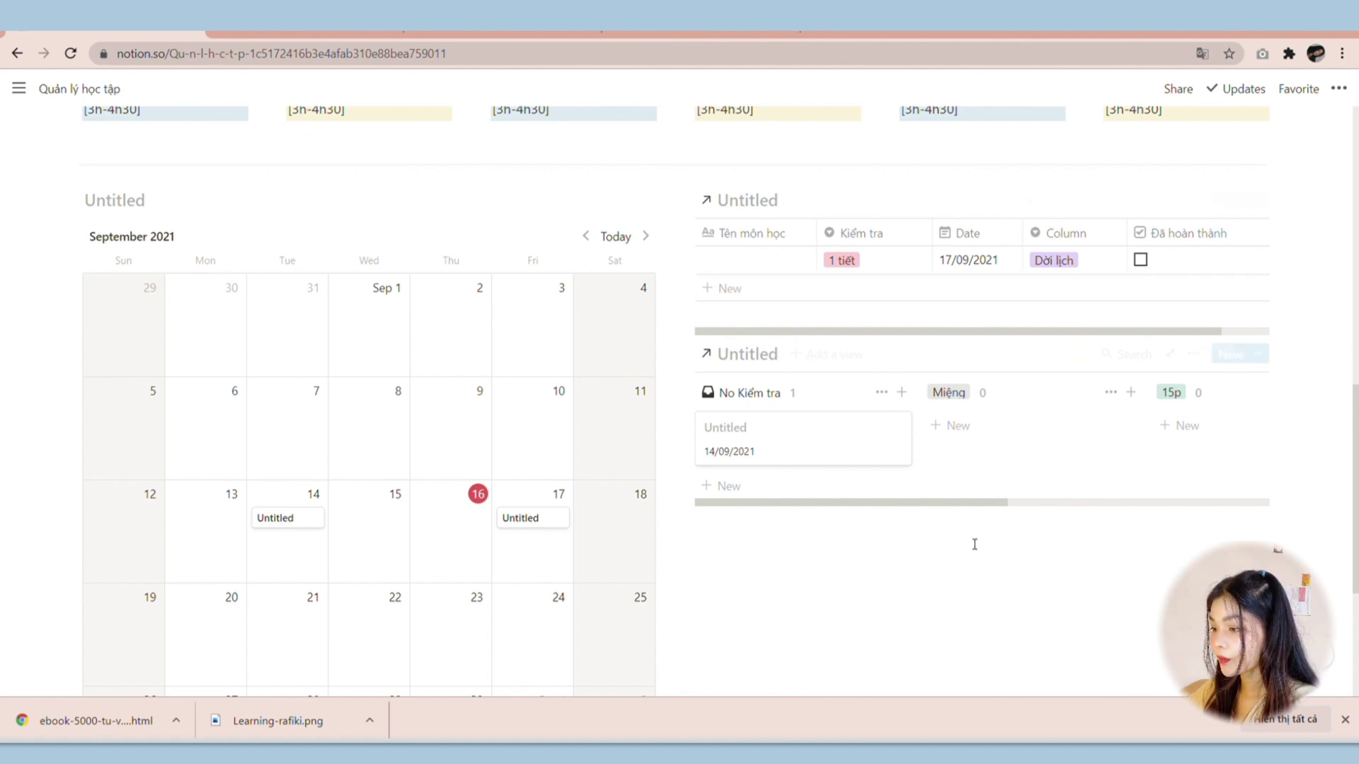
left_click(967, 572)
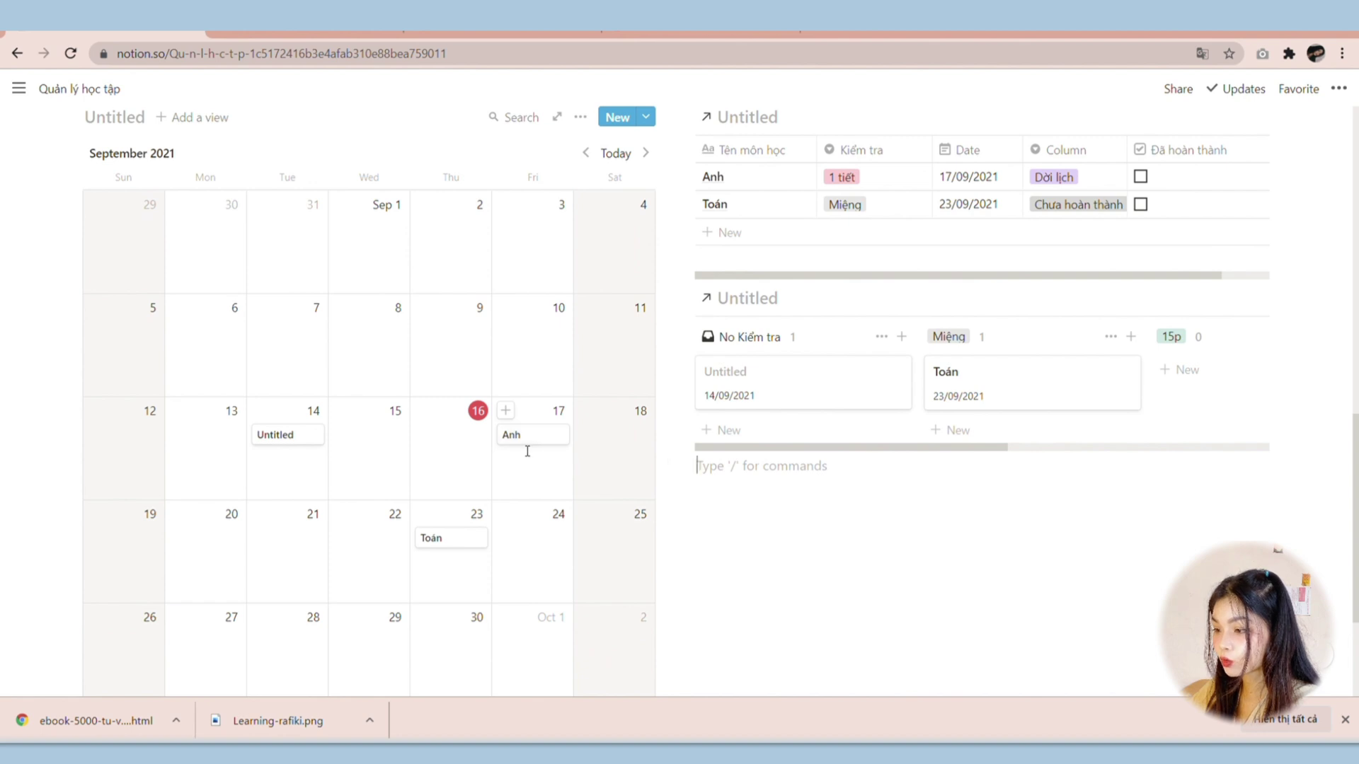
Step: Show the Column, Kiểm tra and Đã hoàn thành properties on the calendar's cards
scroll(517, 451, "up", 1)
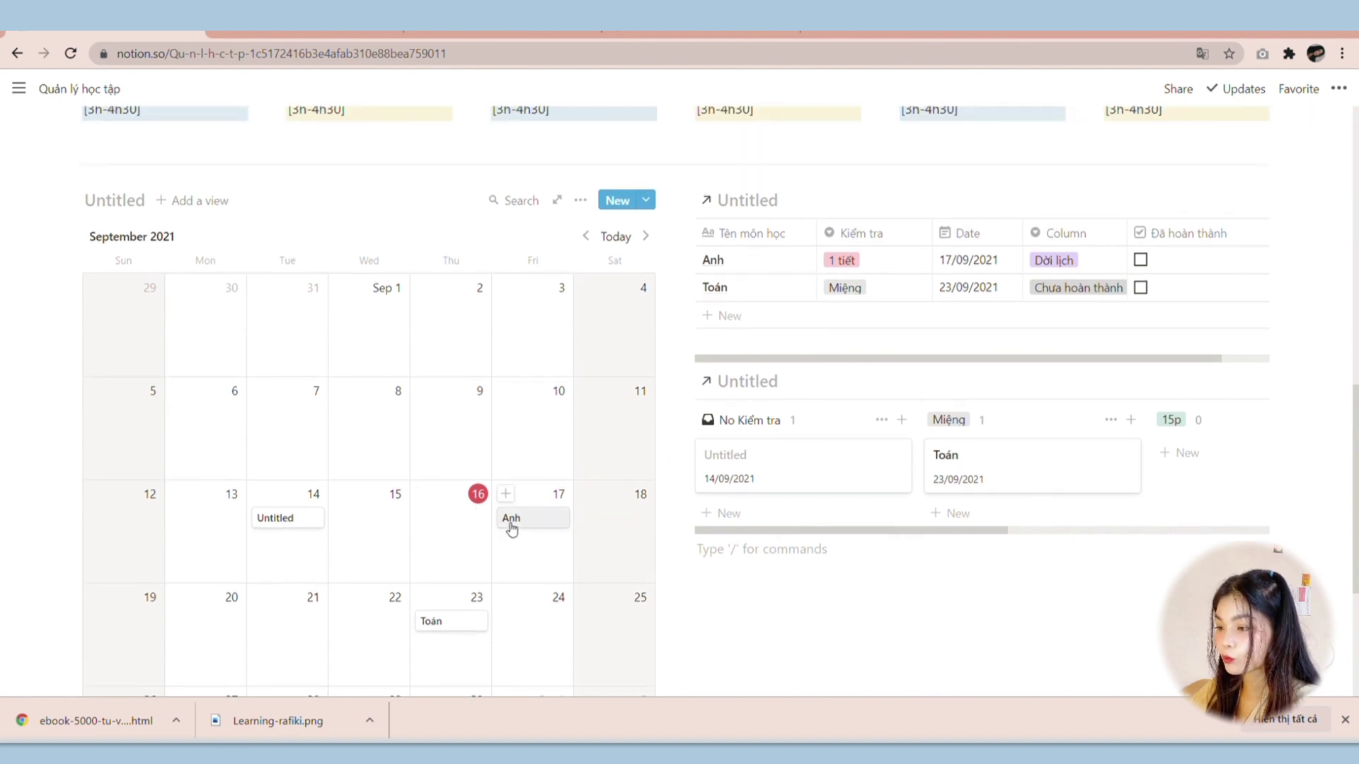
left_click(582, 203)
left_click(644, 356)
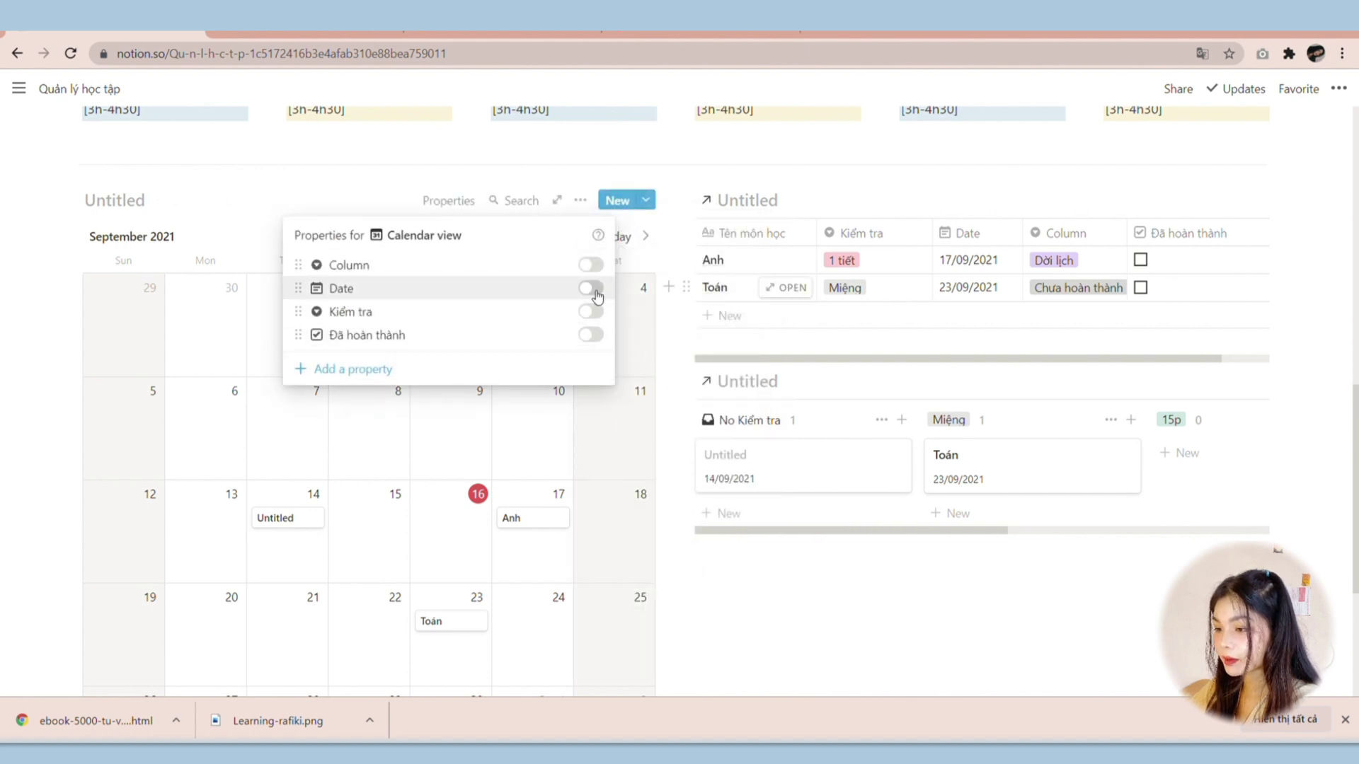
left_click(593, 266)
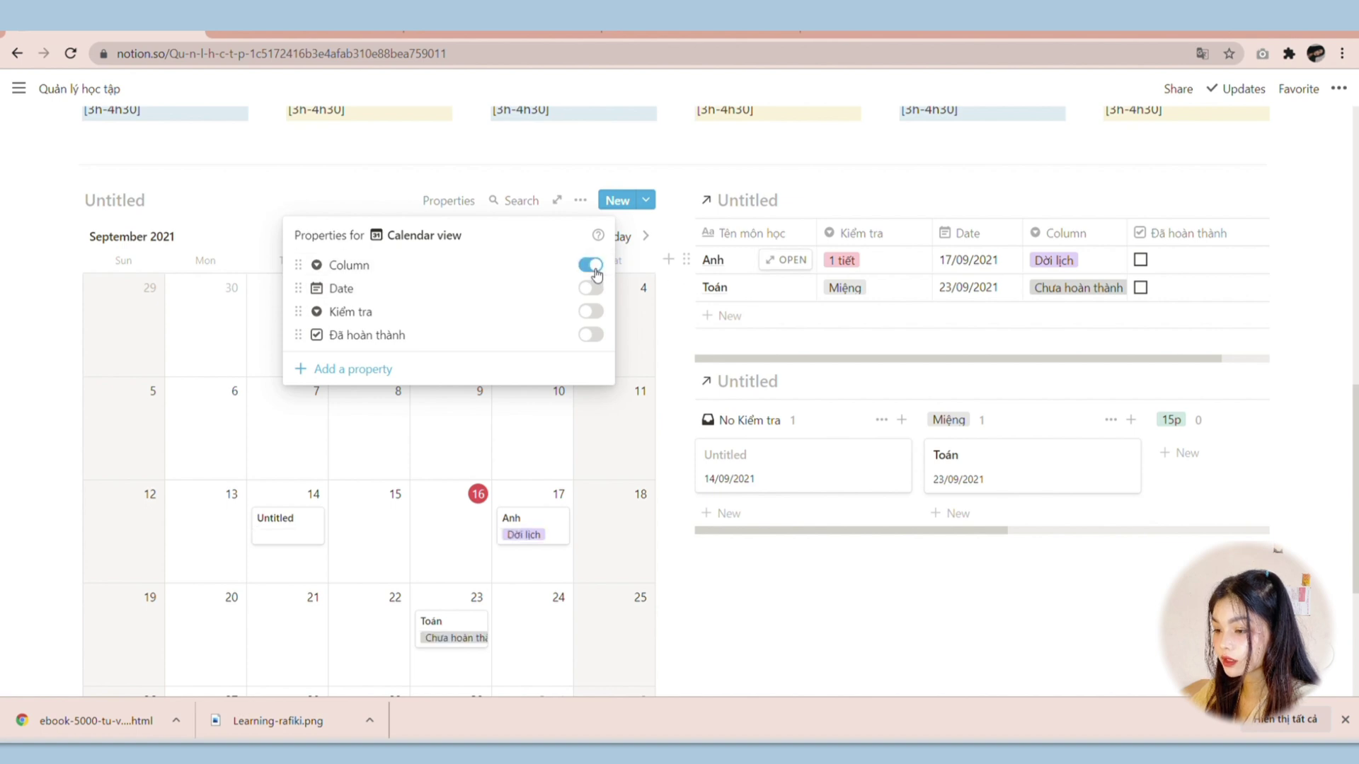
left_click(593, 313)
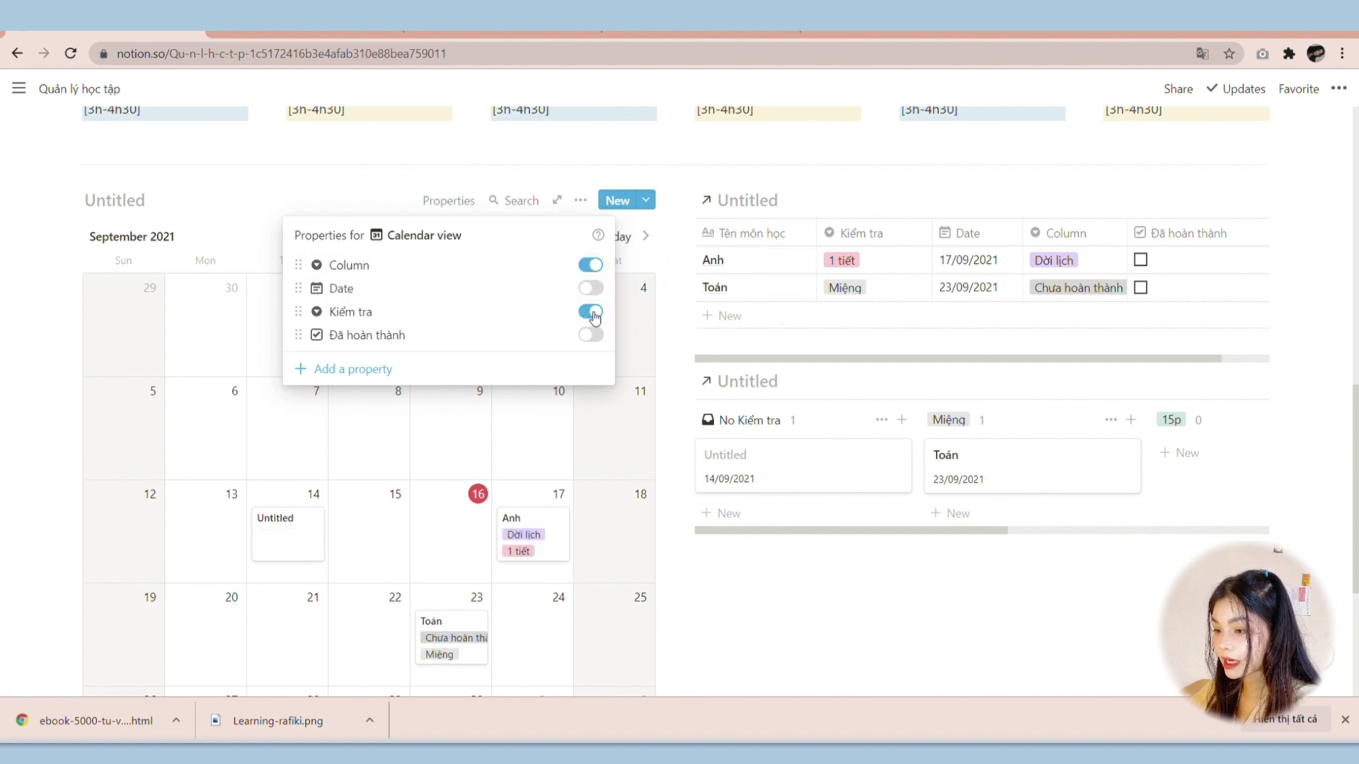
left_click(592, 335)
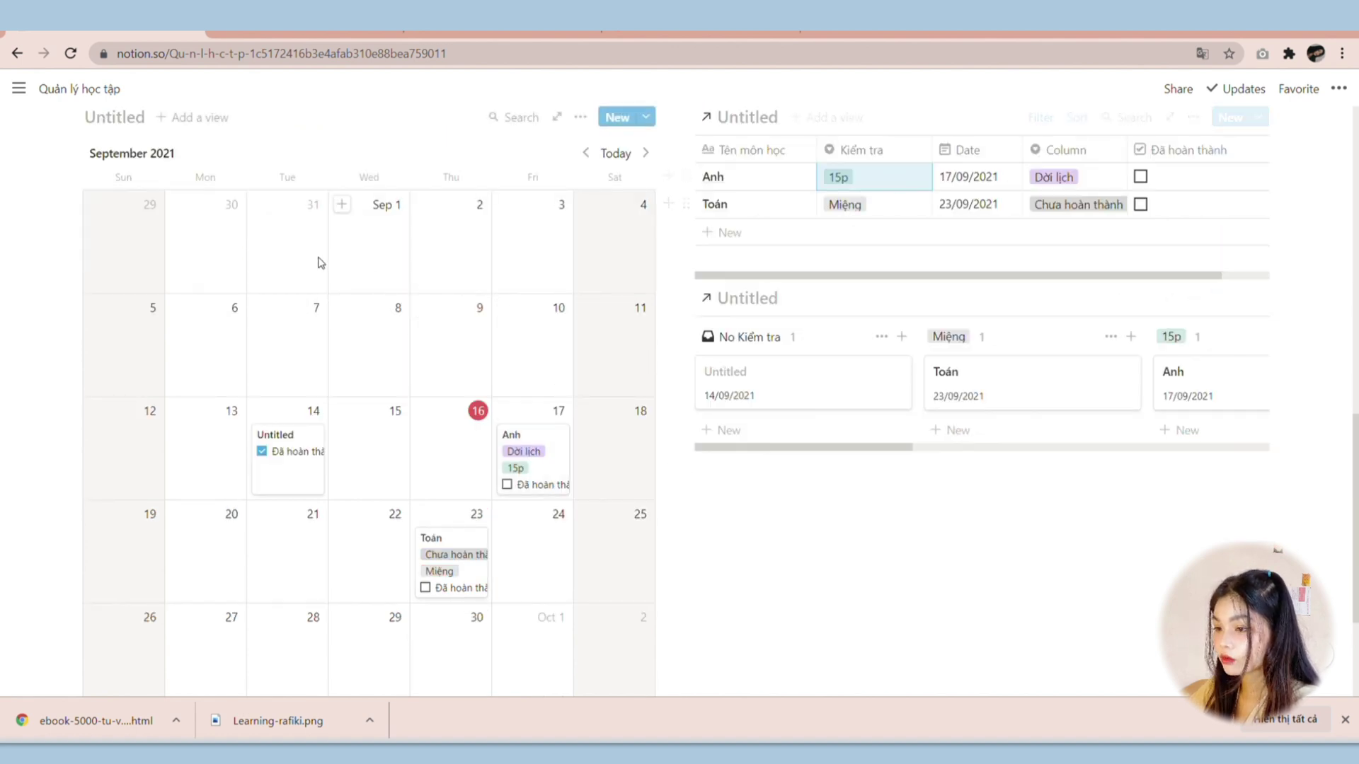
Step: Set the Kiểm tra value of the Anh row to Ôn bài, and add a Calendar view named Lịch thi to the calendar database
left_click(862, 185)
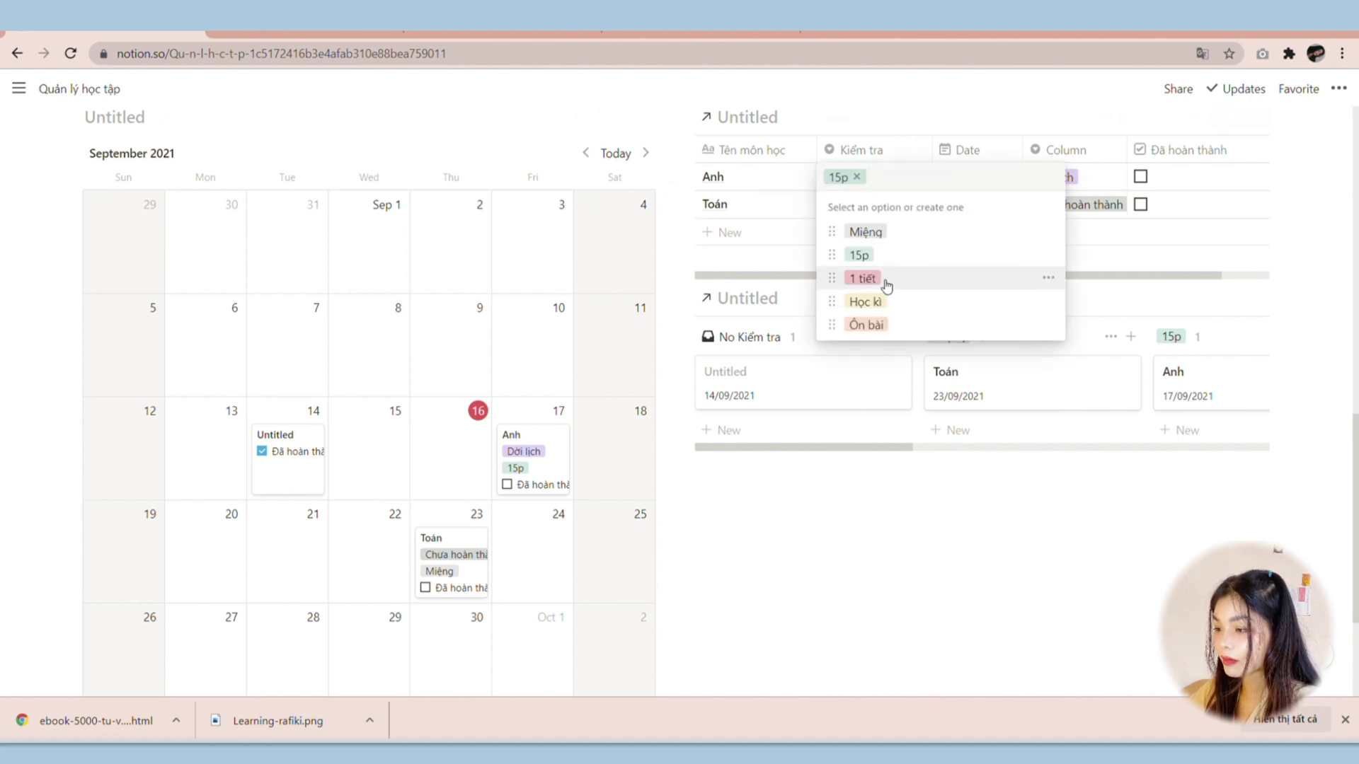
left_click(881, 319)
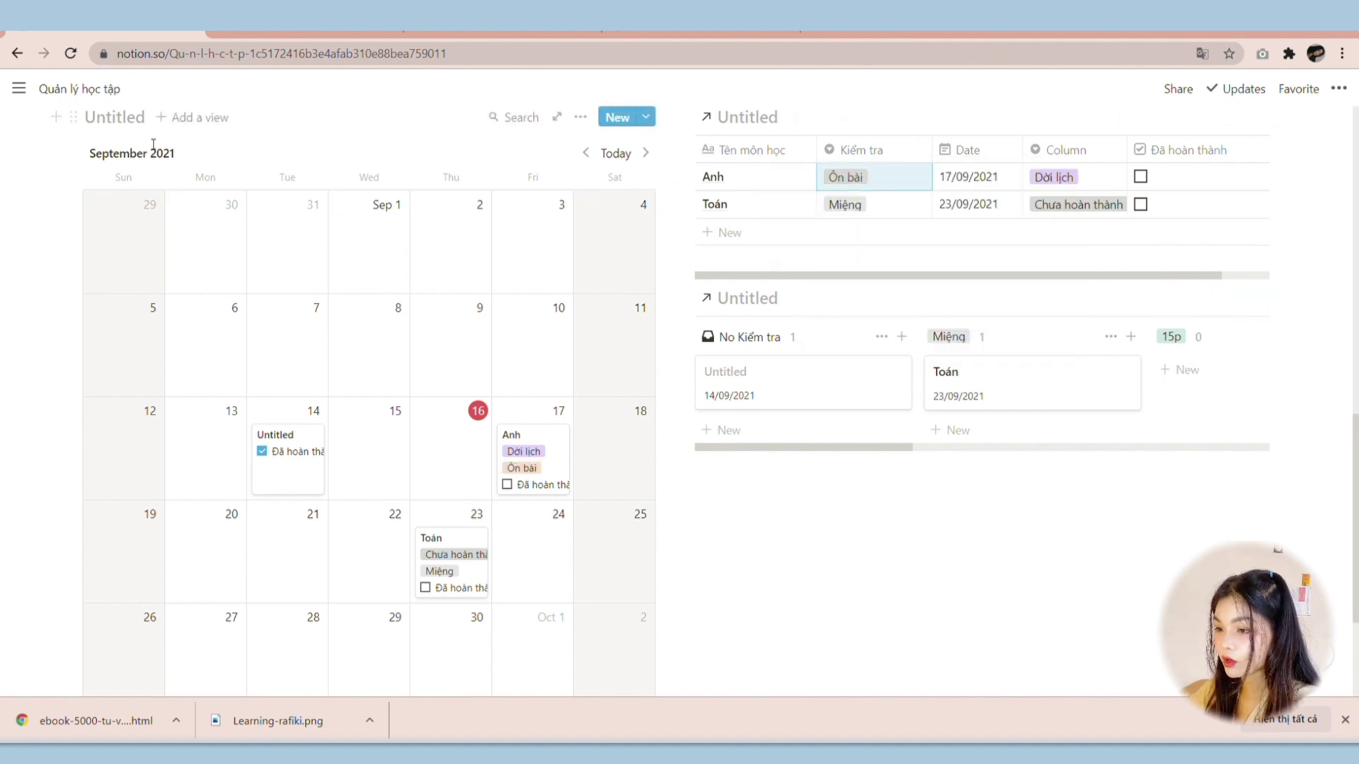
left_click(185, 117)
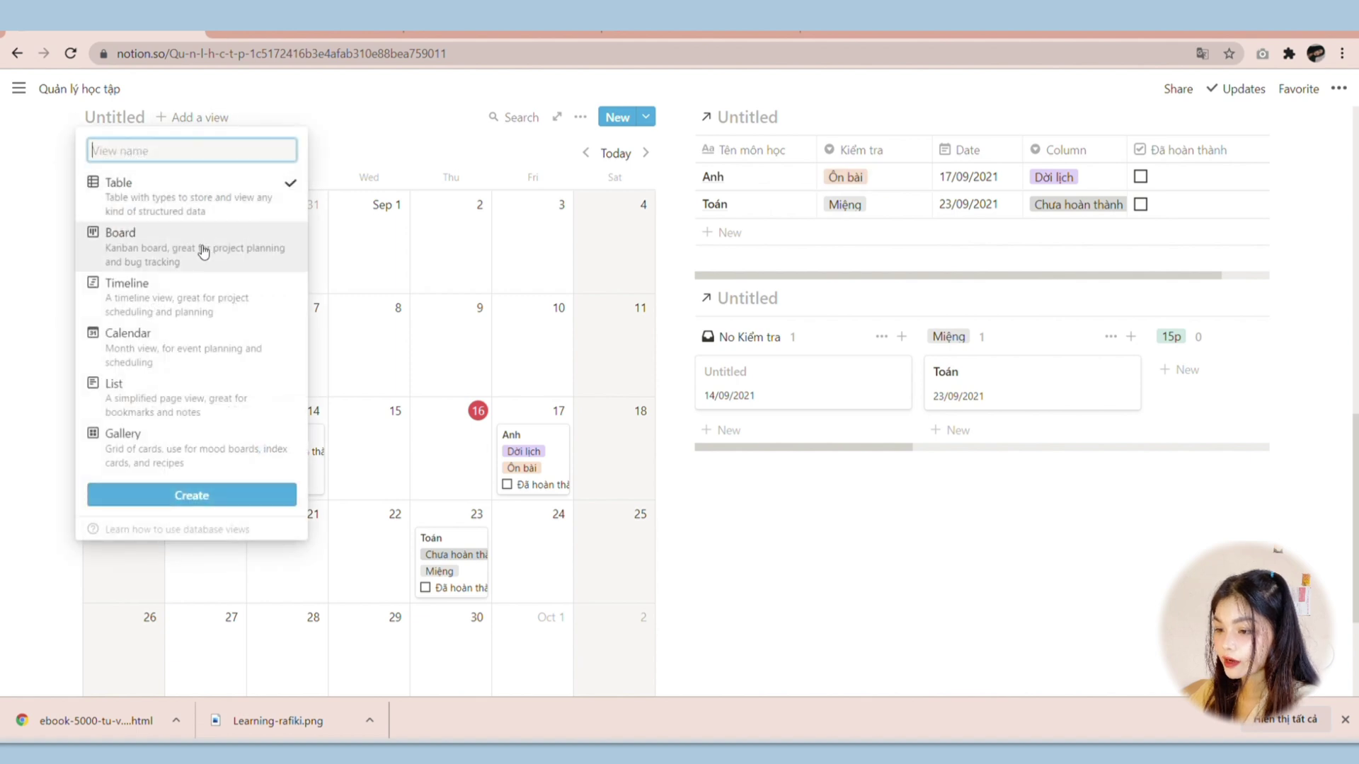
left_click(187, 334)
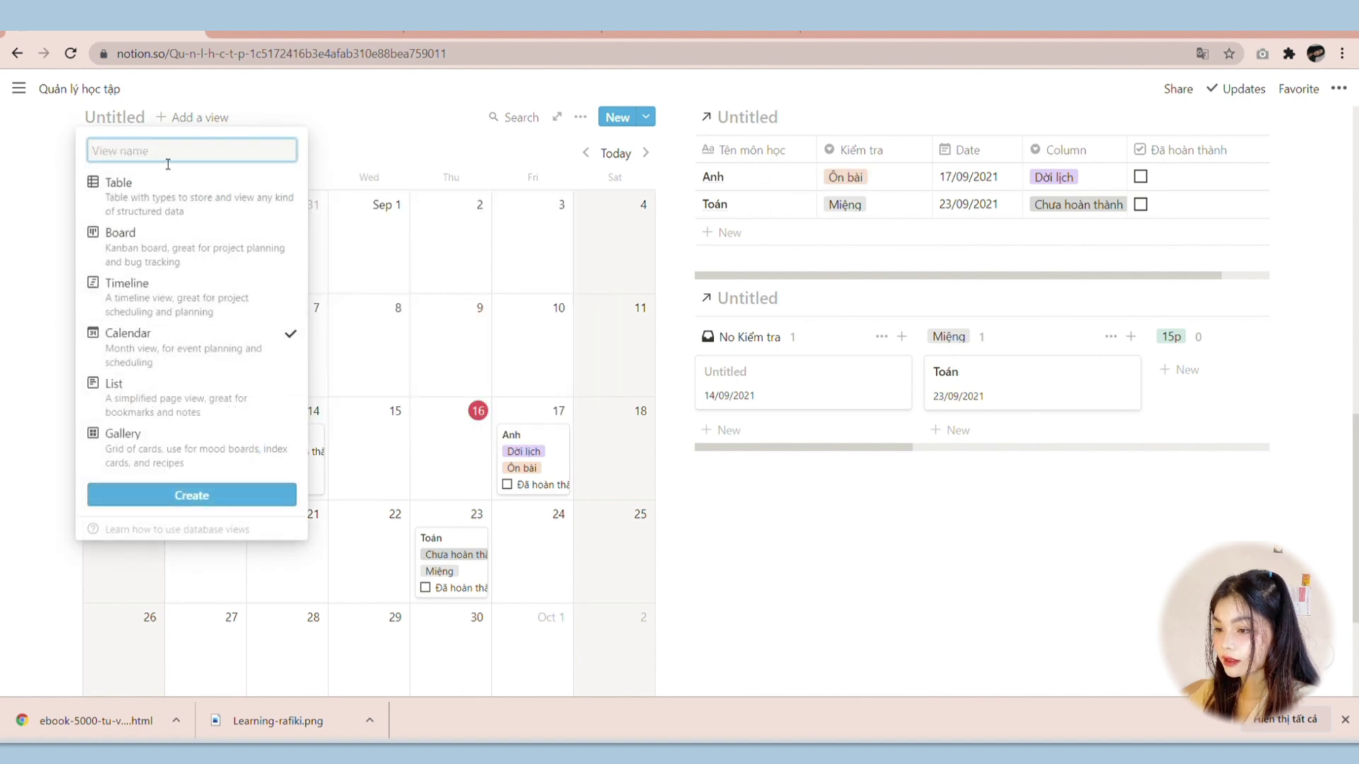
type("Li")
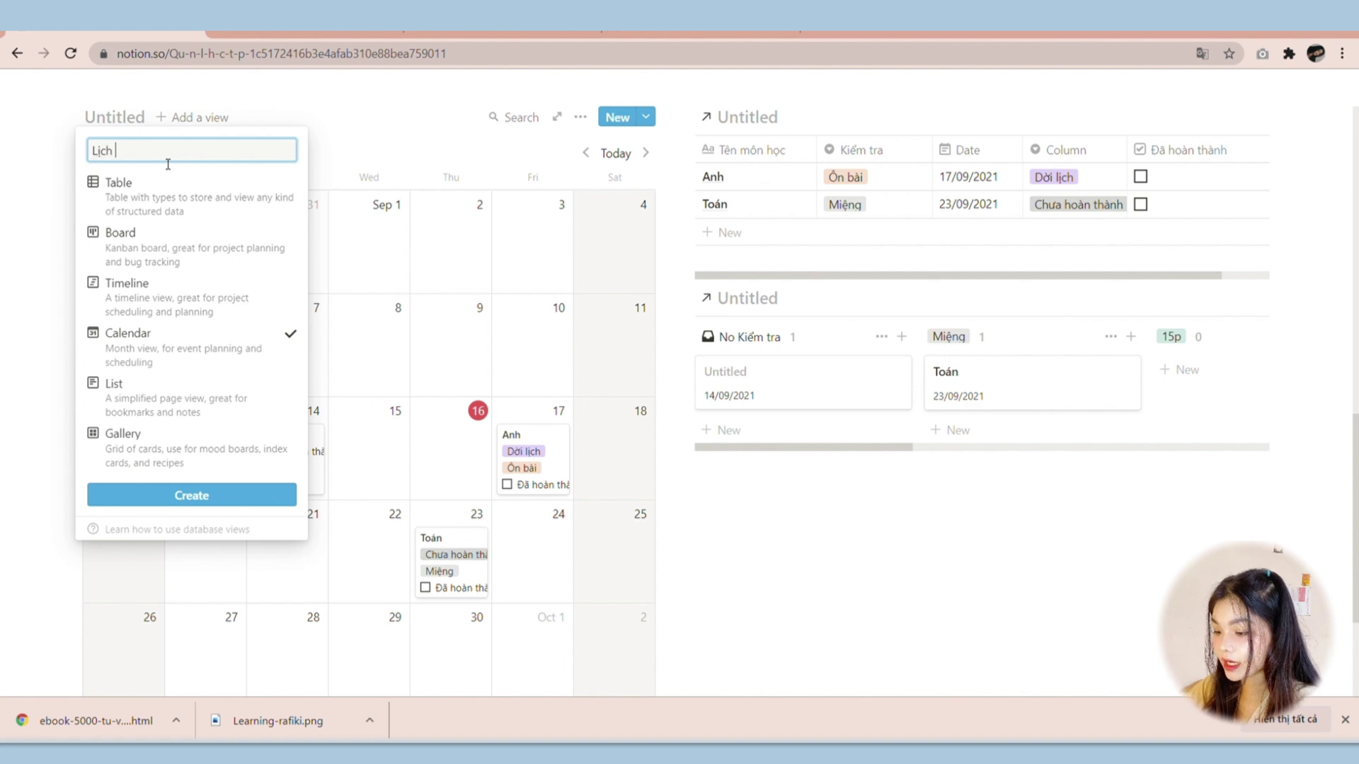
left_click(185, 497)
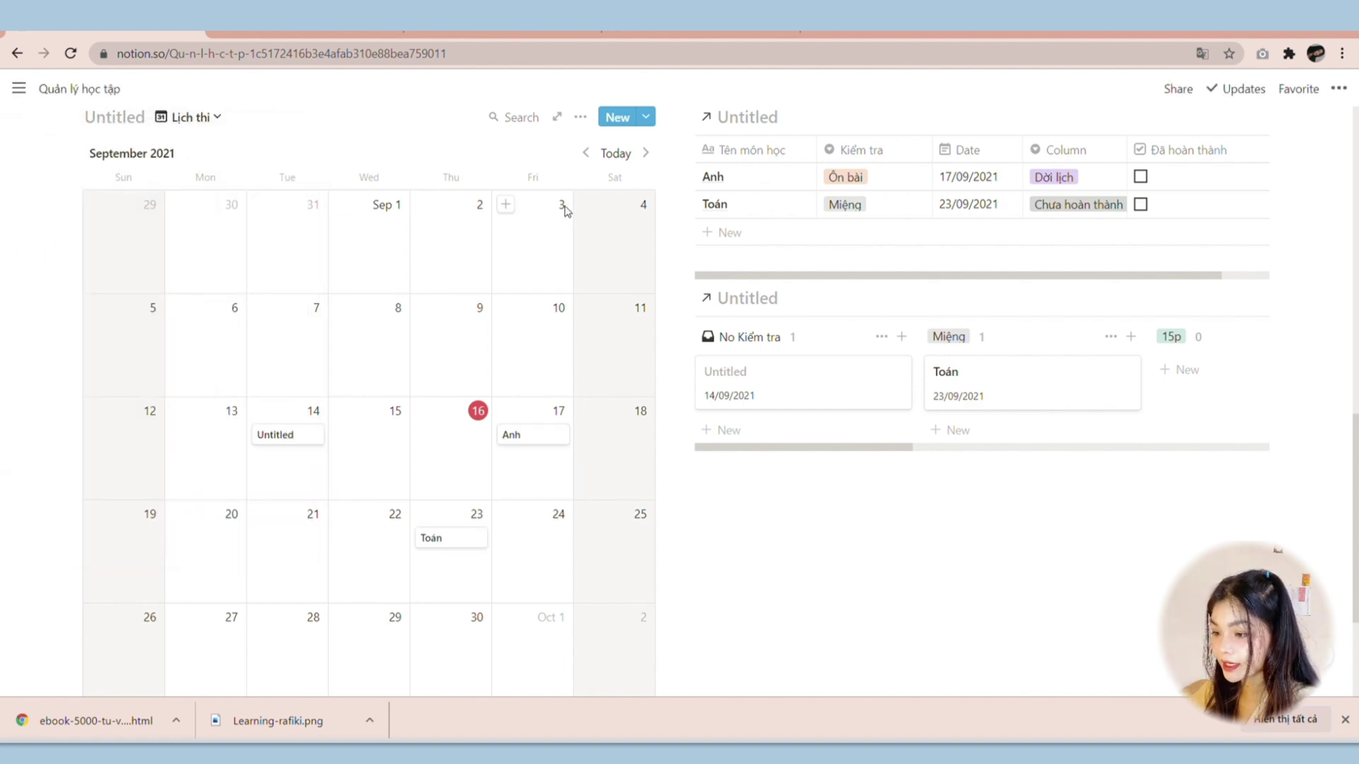
Step: Filter the Lịch thi view to entries where Kiểm tra is not Ôn bài
left_click(585, 120)
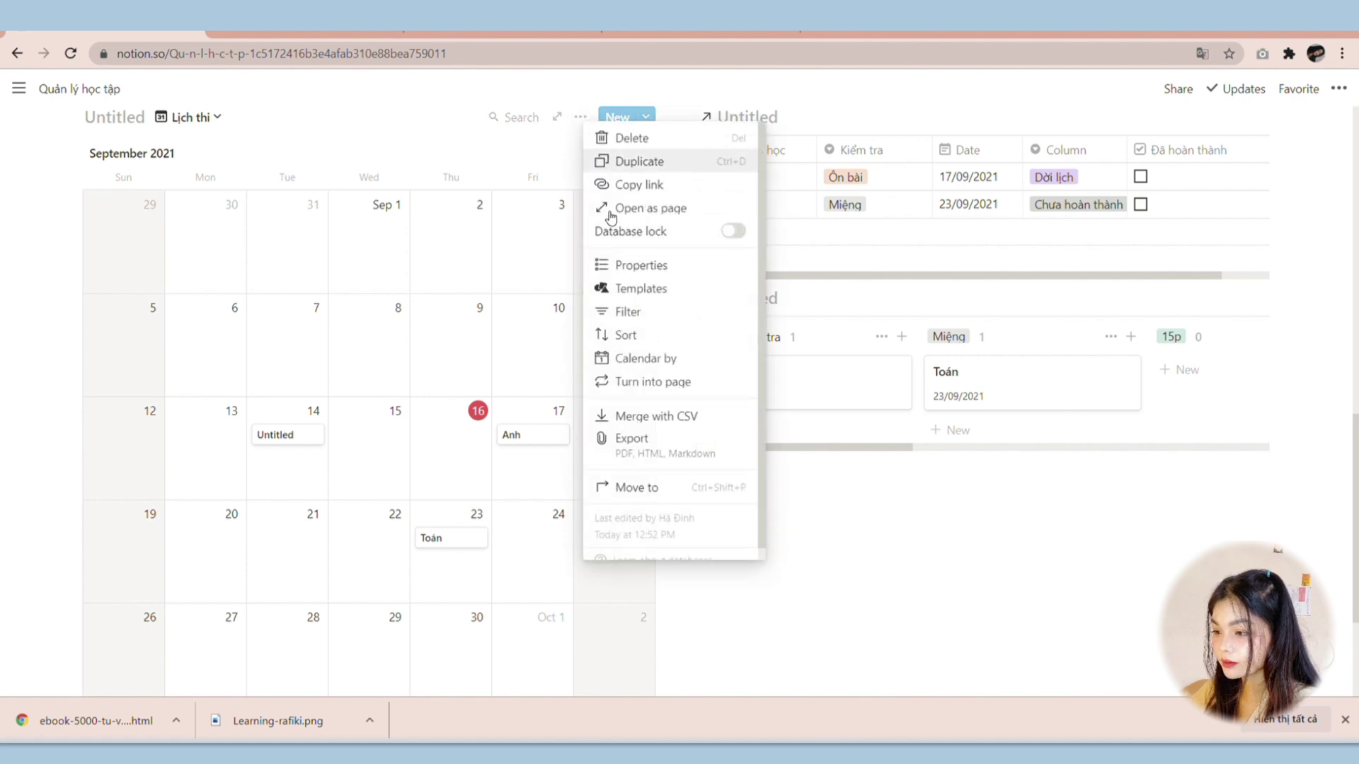
left_click(632, 315)
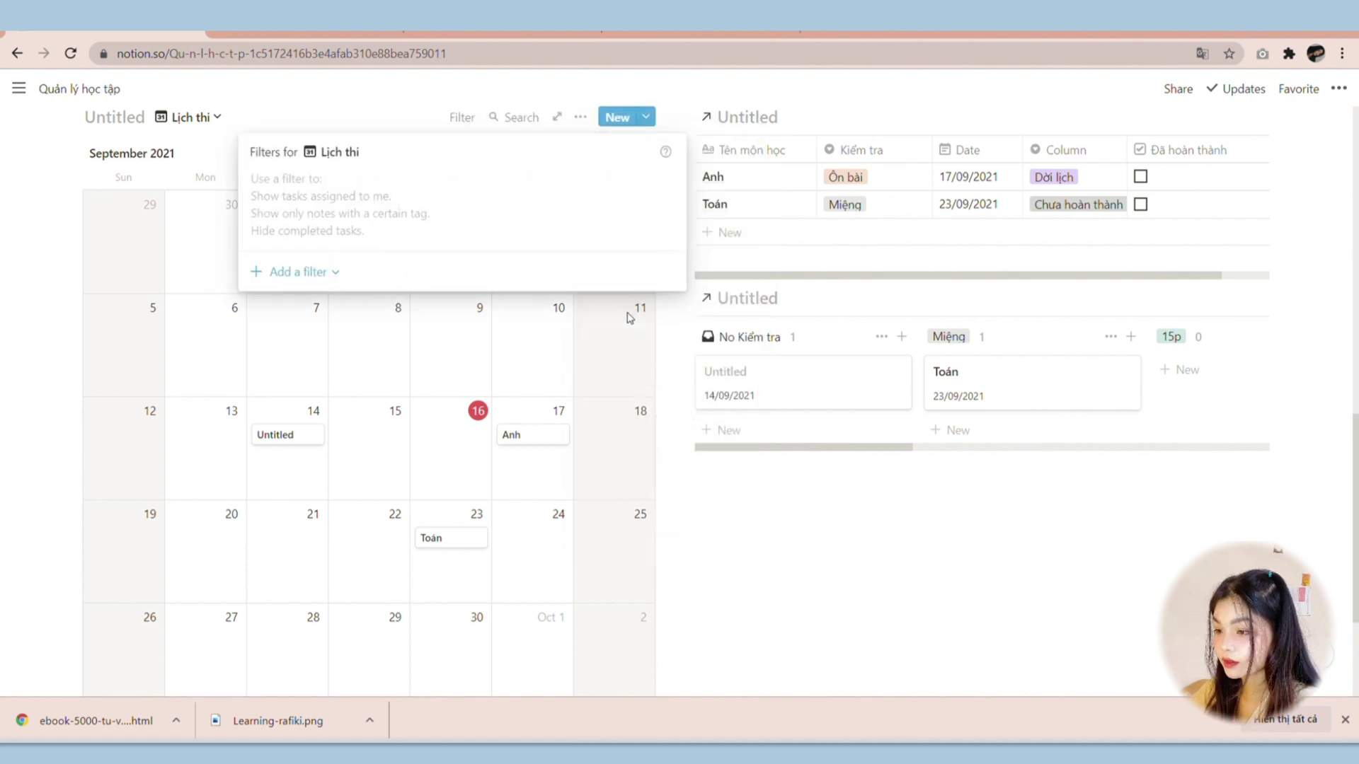
left_click(322, 275)
left_click(315, 300)
left_click(363, 190)
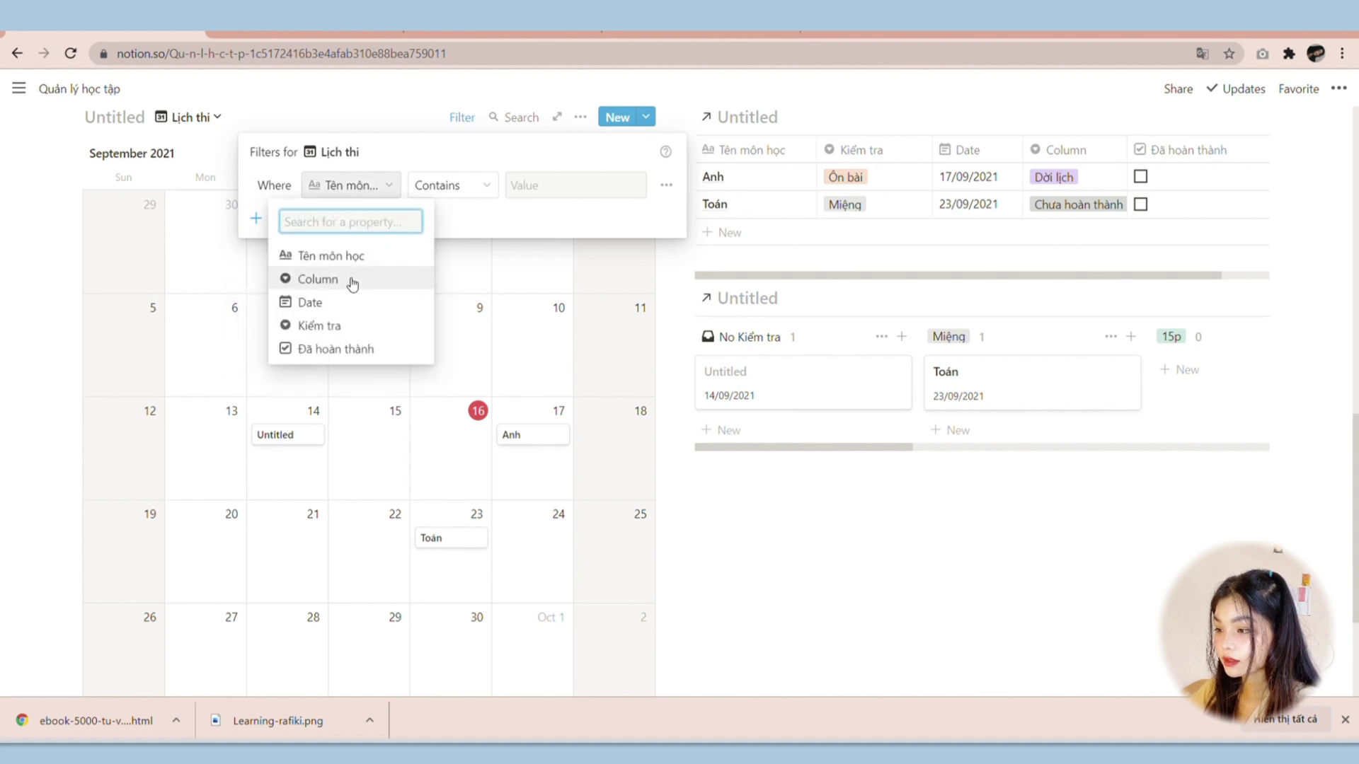
left_click(346, 326)
left_click(453, 185)
left_click(473, 243)
left_click(566, 185)
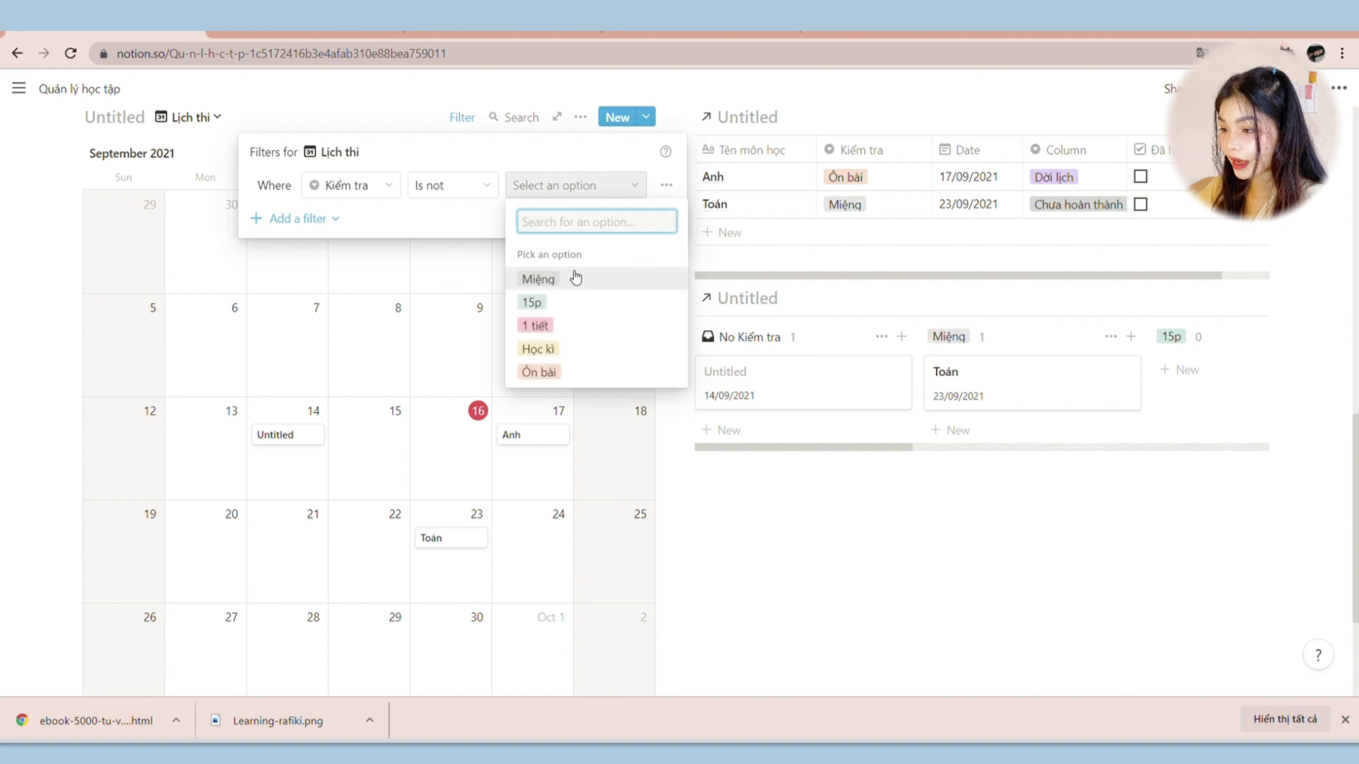
left_click(565, 371)
left_click(581, 529)
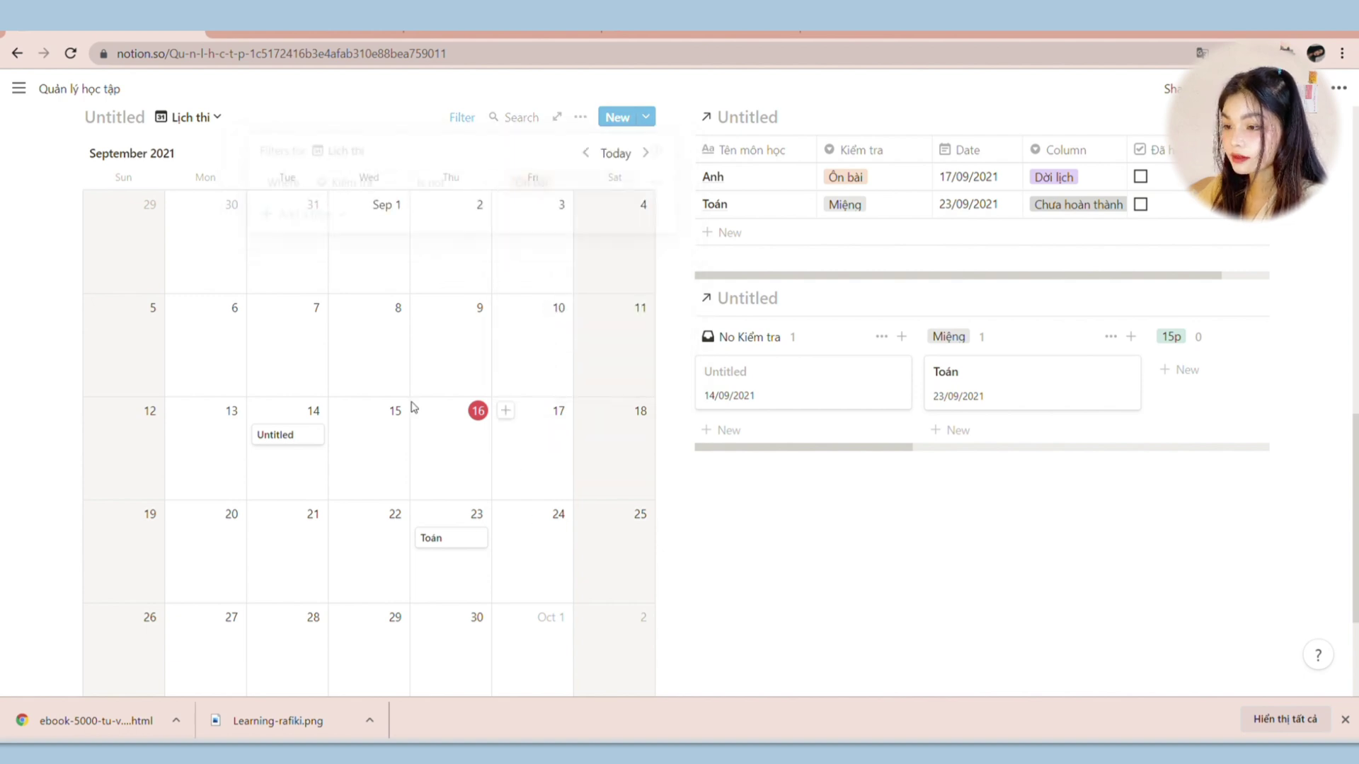
left_click(217, 120)
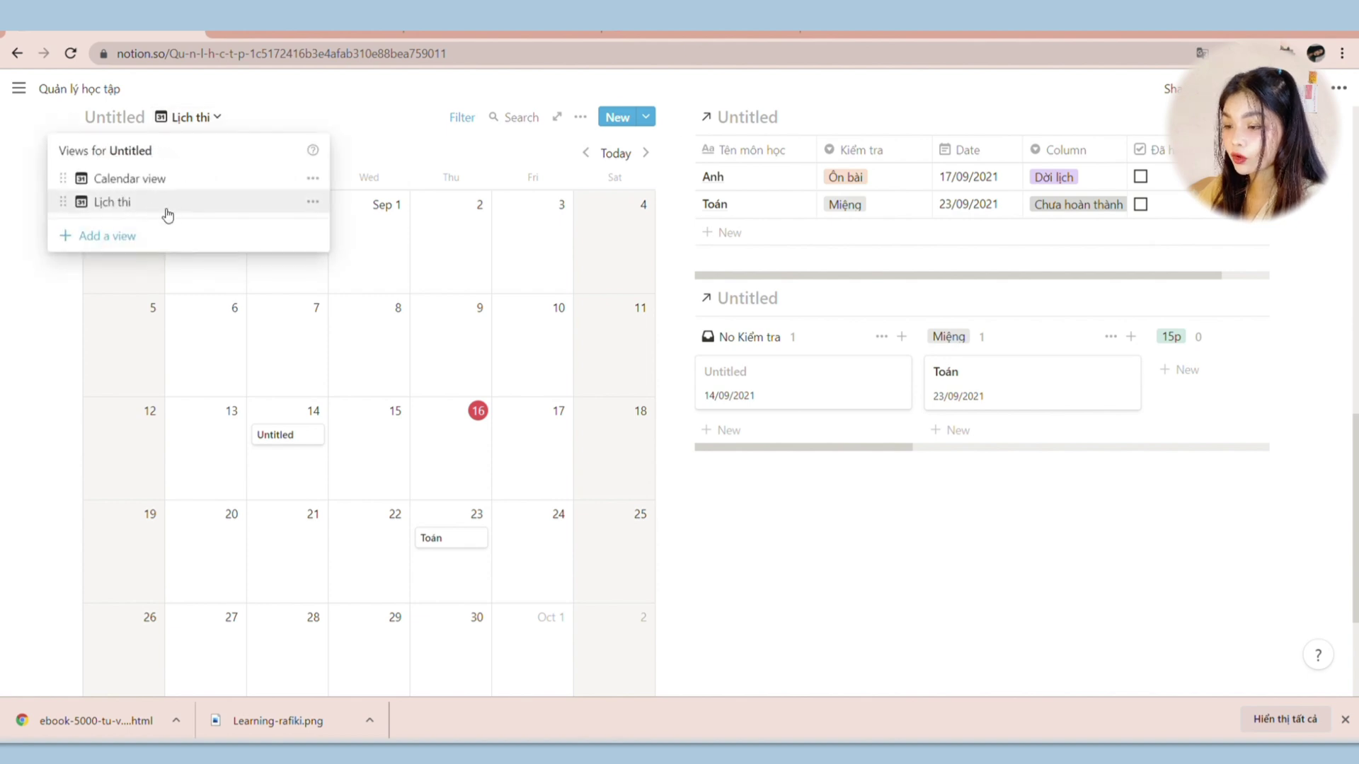
left_click(877, 524)
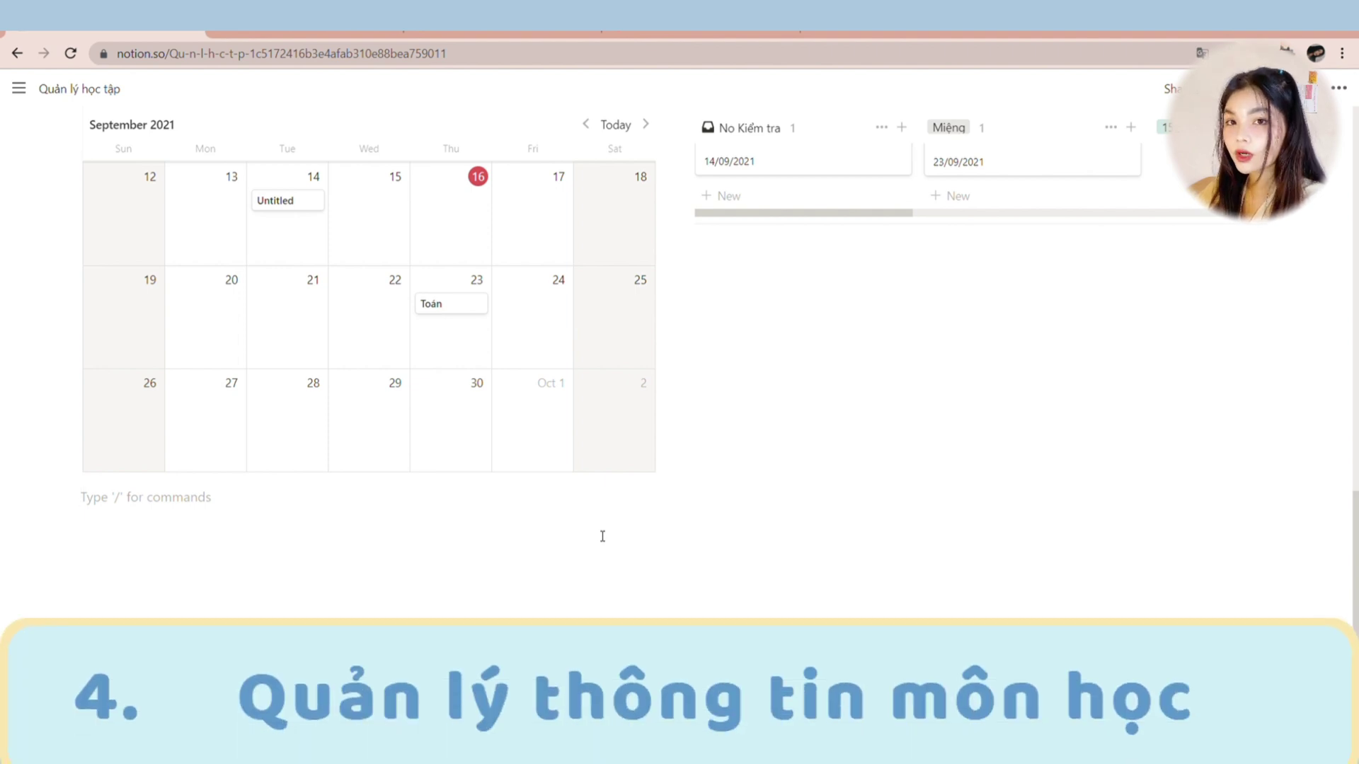
Step: Add two placeholder text lines reading "a" below the calendar and arrange them side by side as two columns
type("a")
key("Return")
type("a")
left_click_drag(79, 536, 138, 504)
Step: Replace the first placeholder below the calendar with an inline gallery database titled Môn học
key("BackSpace")
type("/")
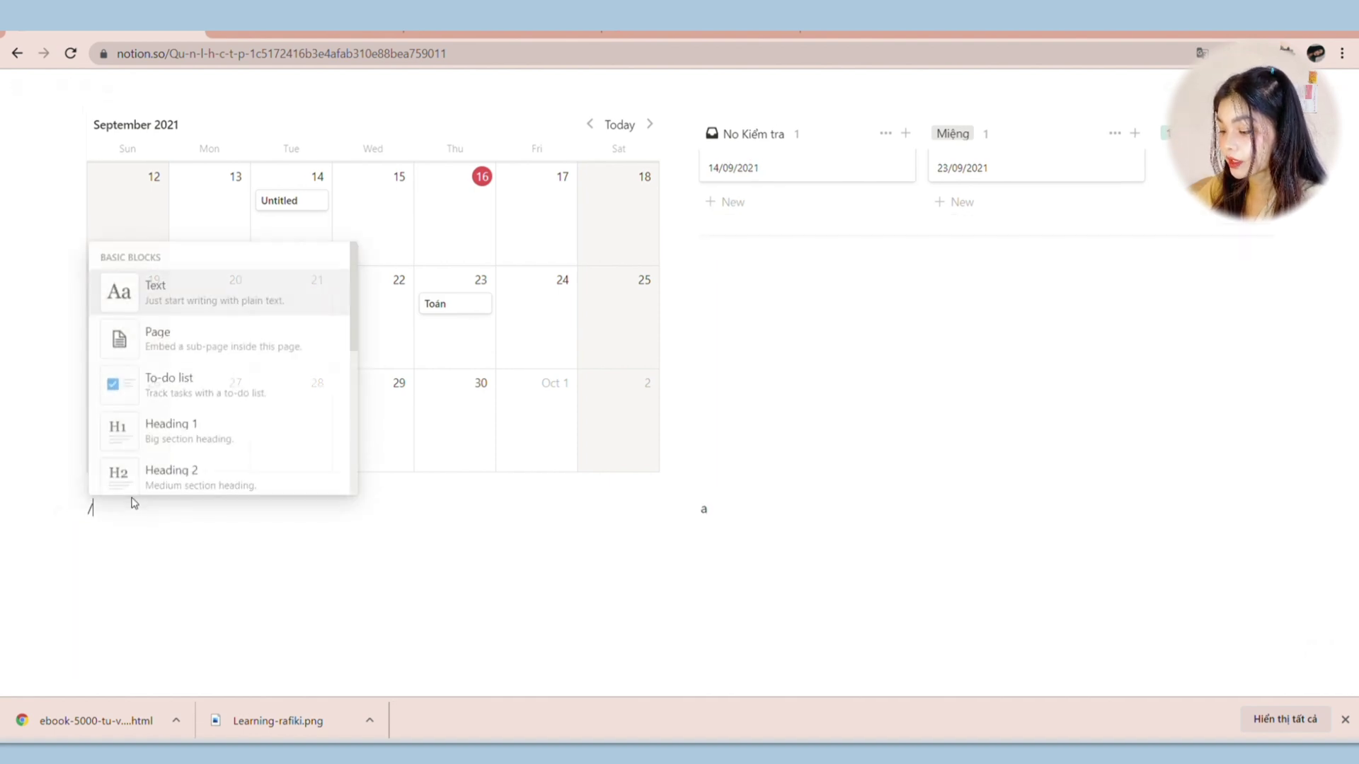
type("gal")
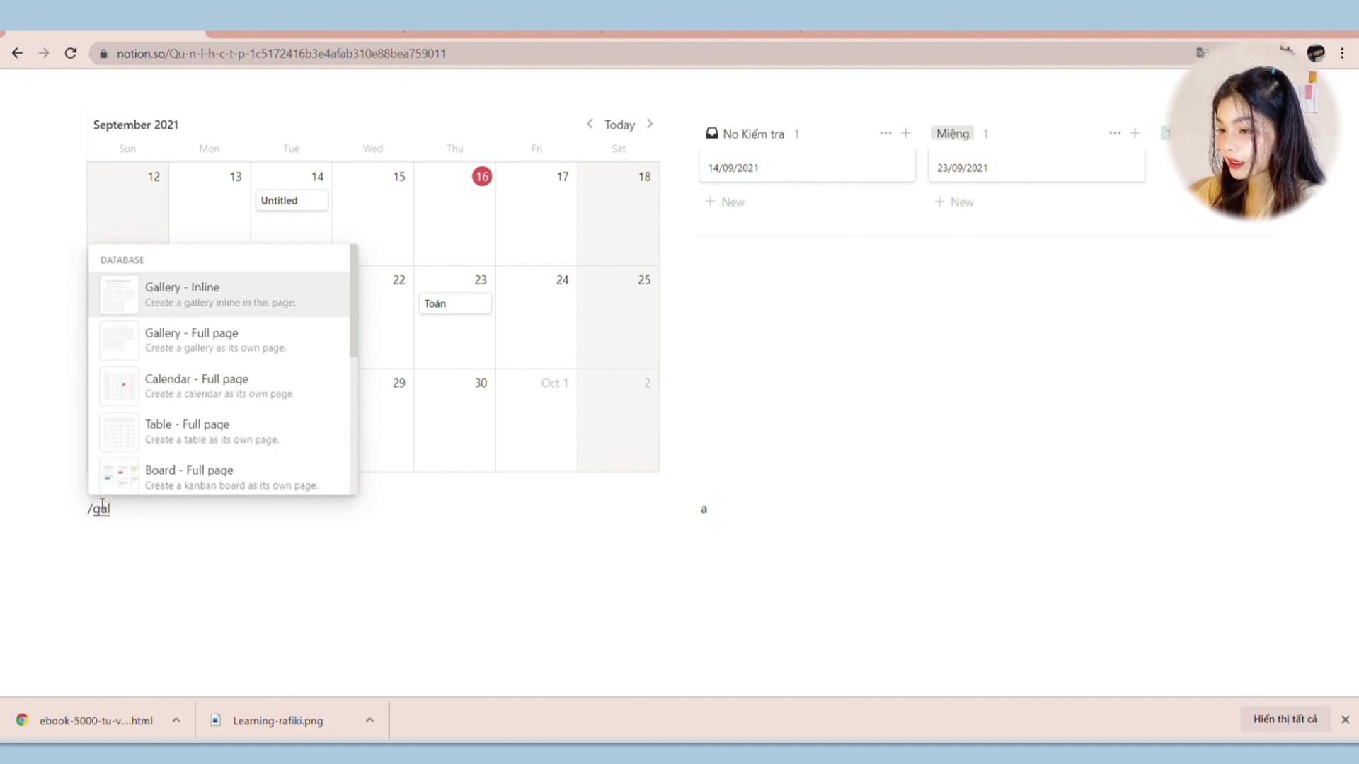
left_click(139, 307)
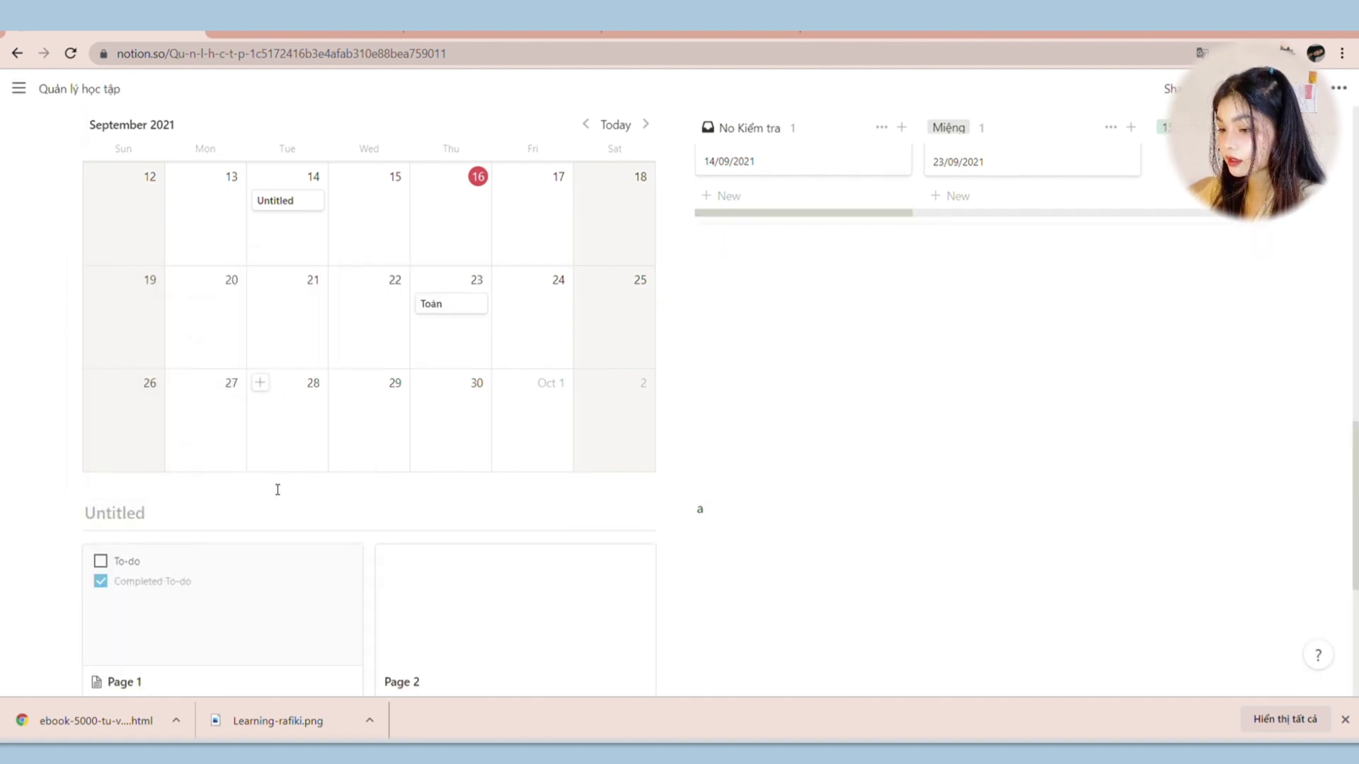
scroll(276, 490, "down", 2)
type("Môn học")
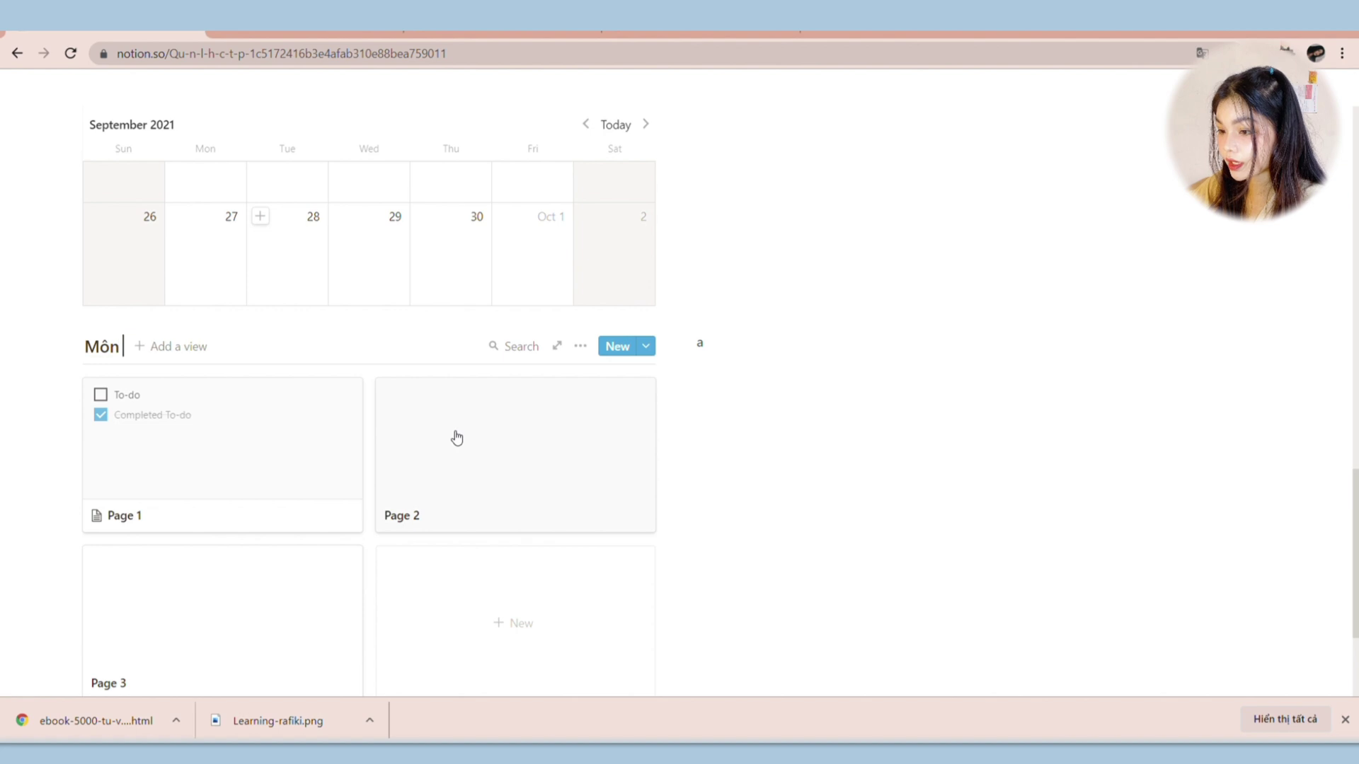
Step: Replace the second placeholder with a linked view of the Môn học gallery, using the database's copied link
left_click(580, 346)
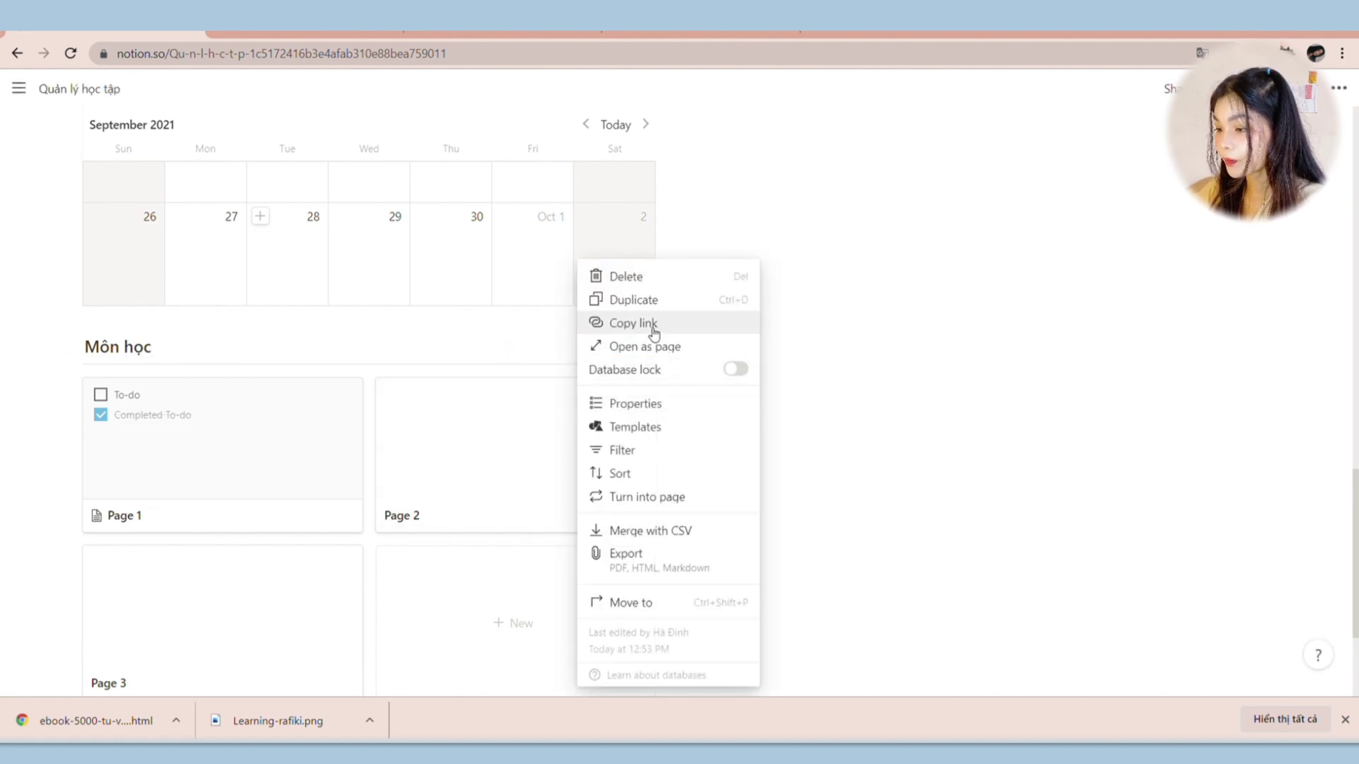
left_click(681, 328)
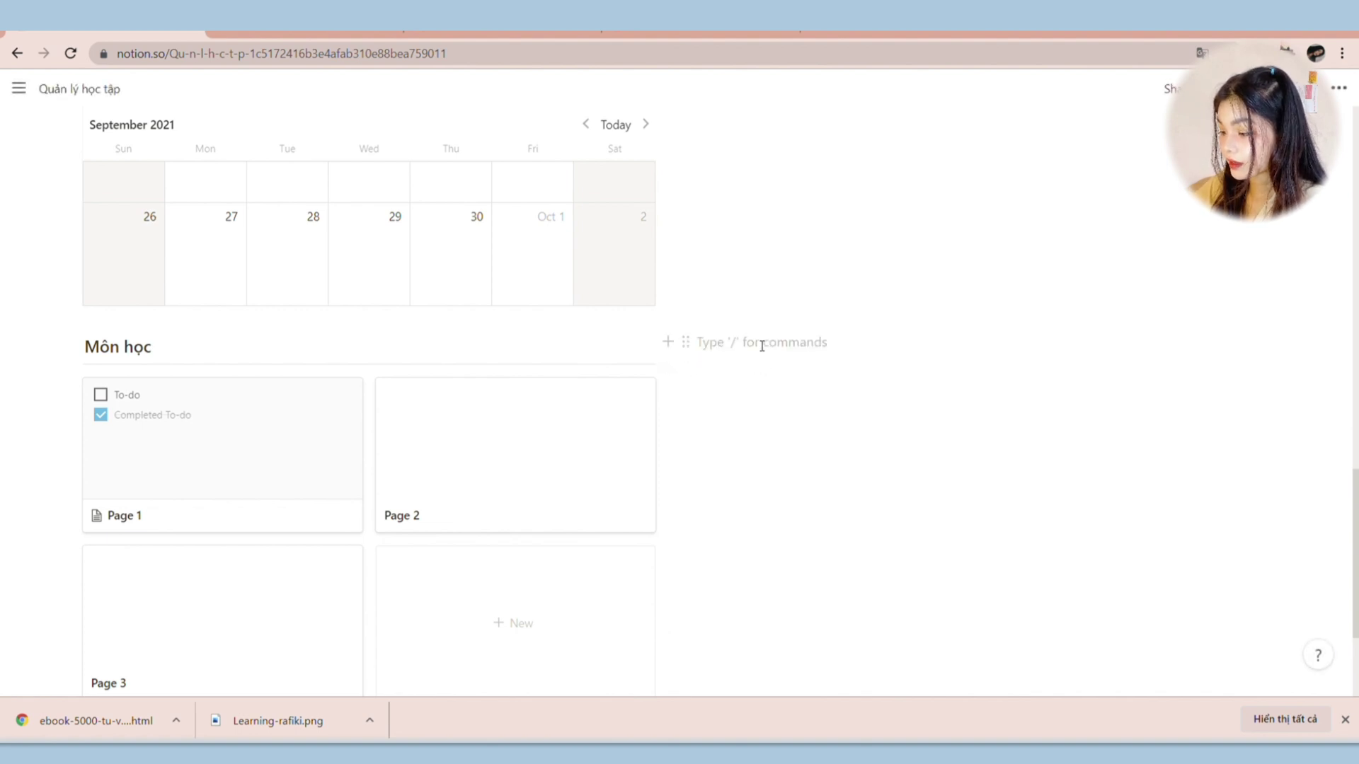
key("ctrl+v")
left_click(1037, 415)
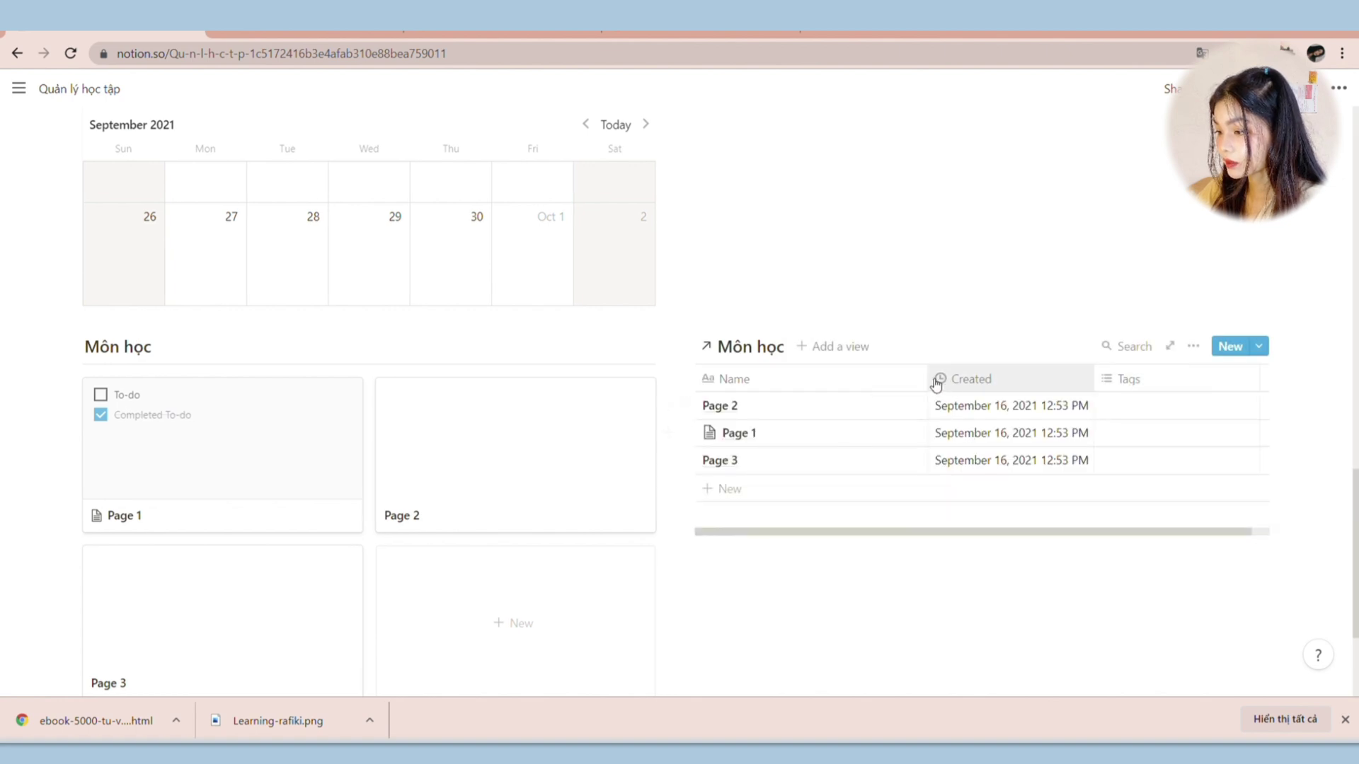
Step: Narrow the Name column in the linked Môn học table and delete the Created and Tags properties
left_click_drag(927, 376, 853, 376)
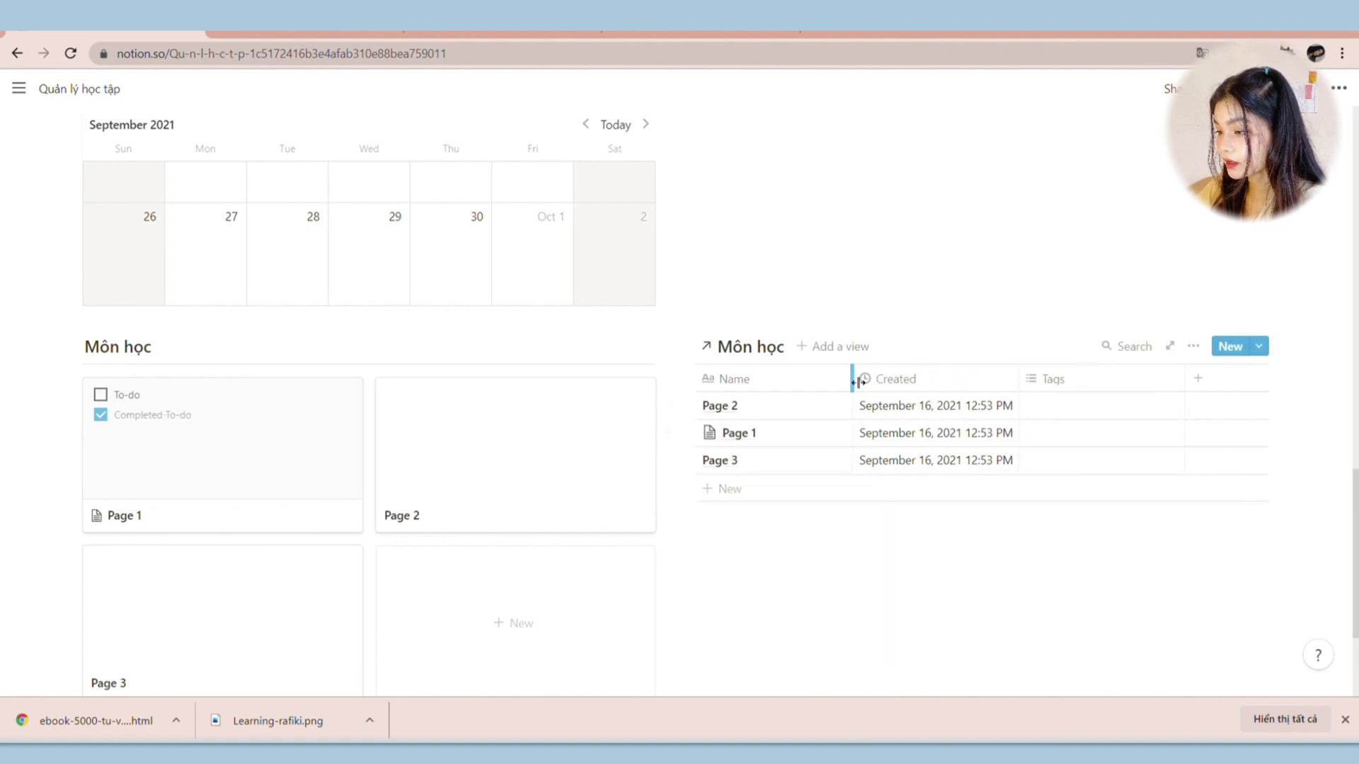
left_click(909, 385)
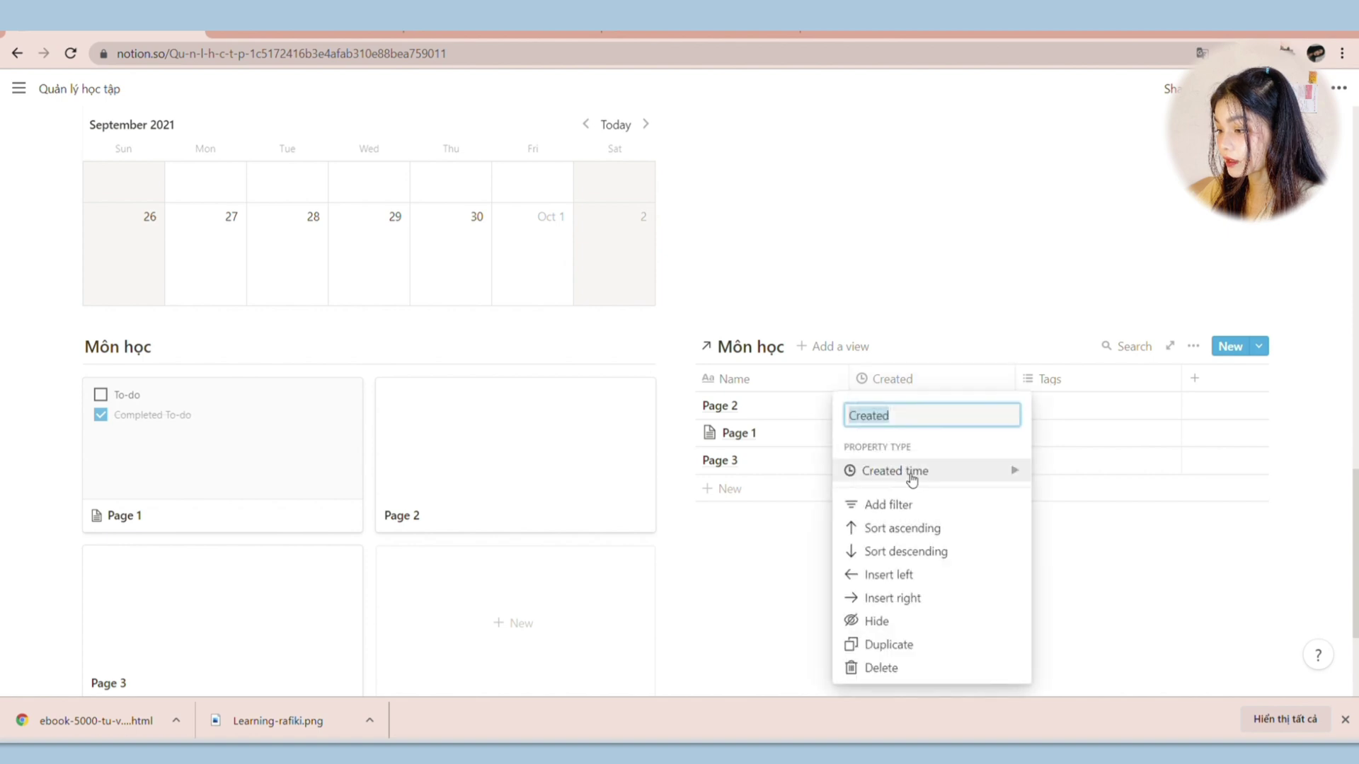
left_click(925, 668)
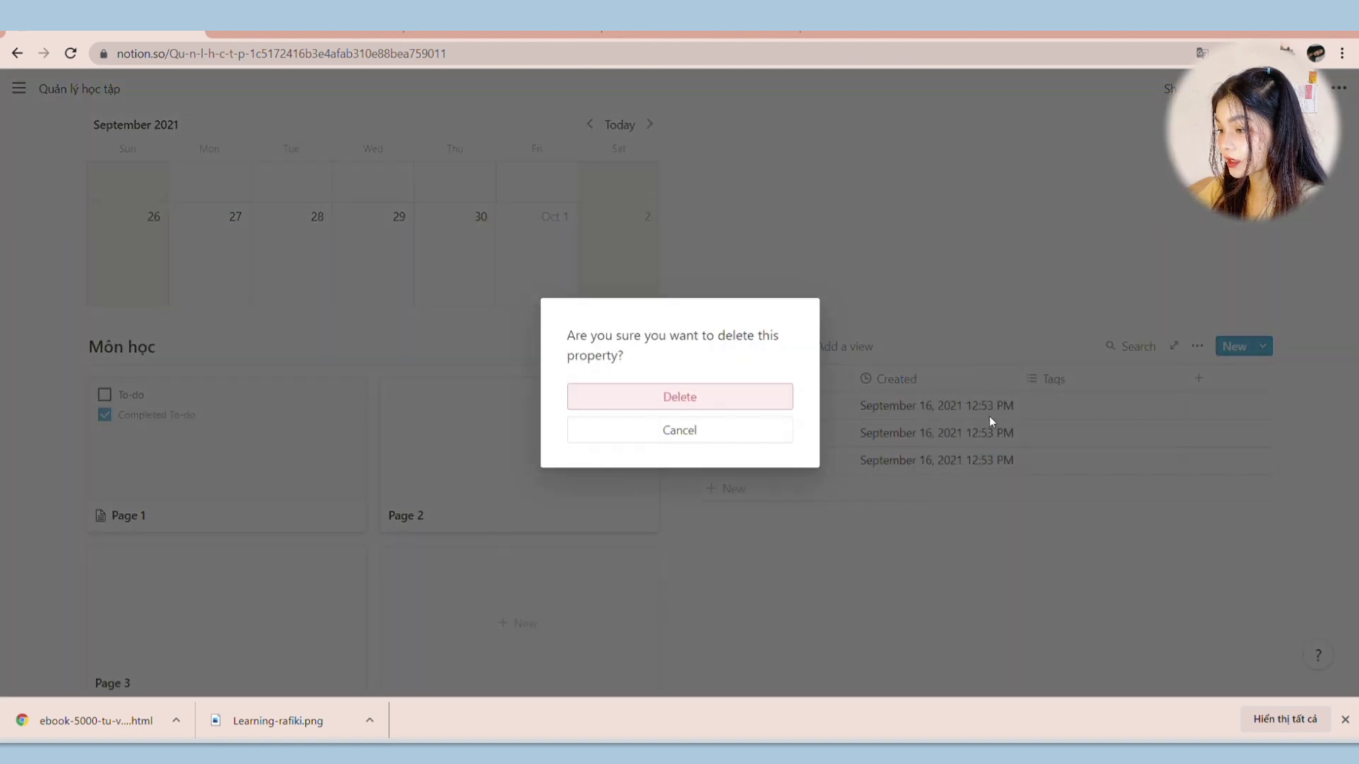
left_click(717, 394)
left_click(971, 378)
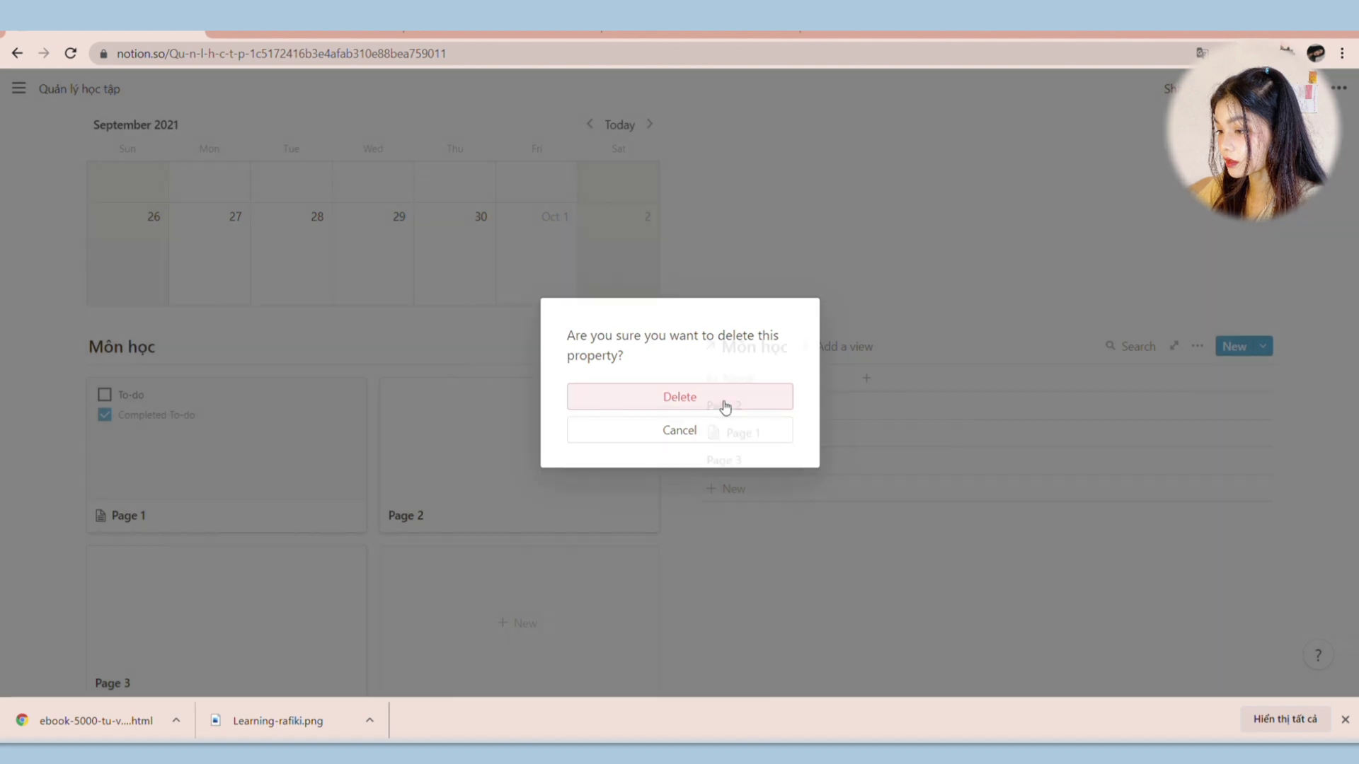
left_click(722, 402)
Step: Add two text properties named Phòng and Tên giáo viên to the linked Môn học table and narrow their columns
left_click(861, 380)
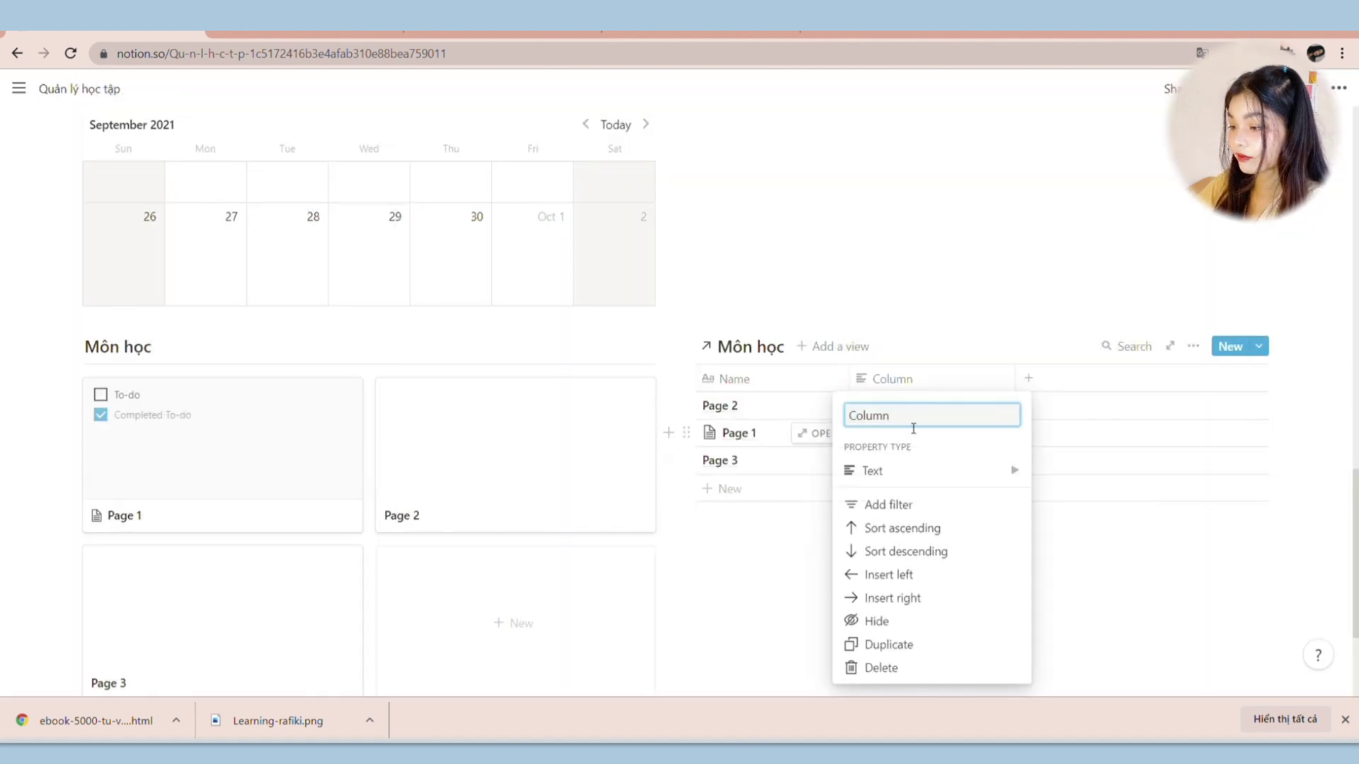
type("Phòng")
key("Return")
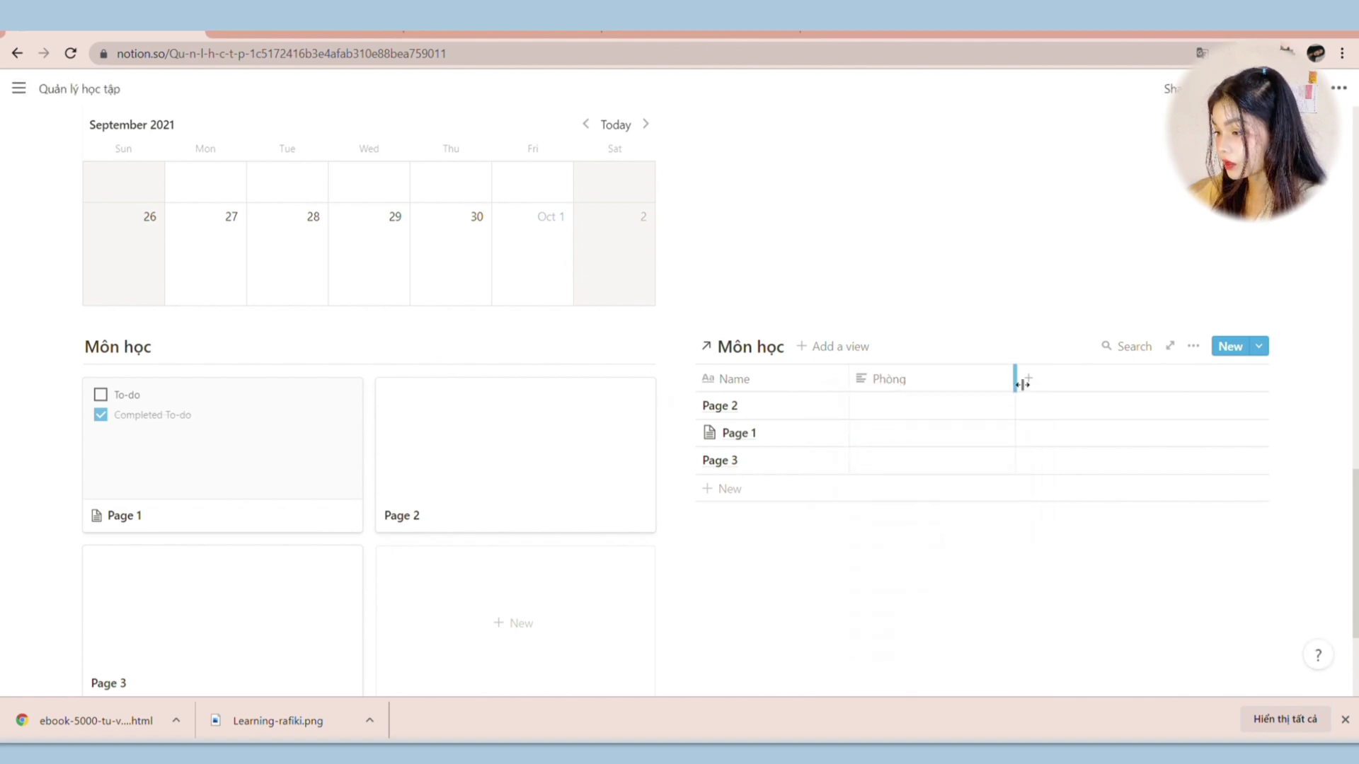
left_click(974, 380)
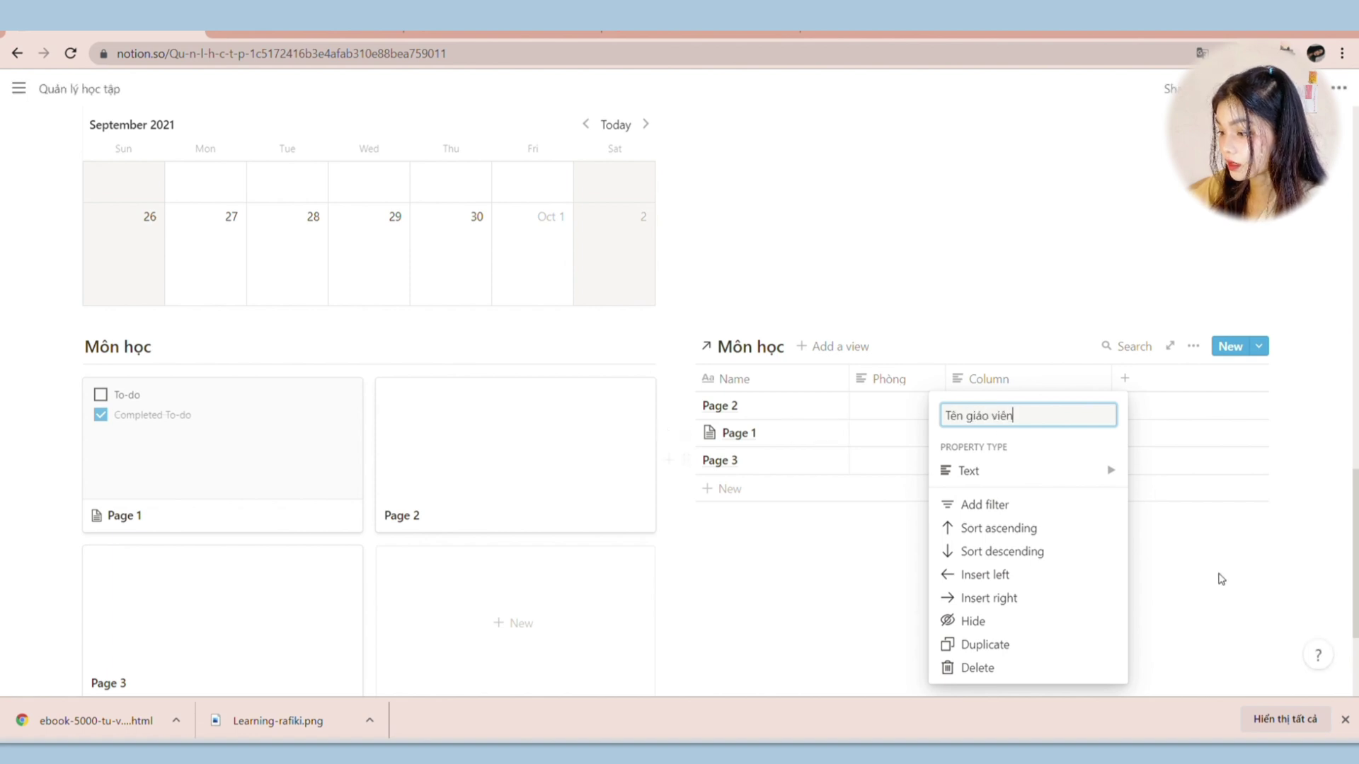
key("Return")
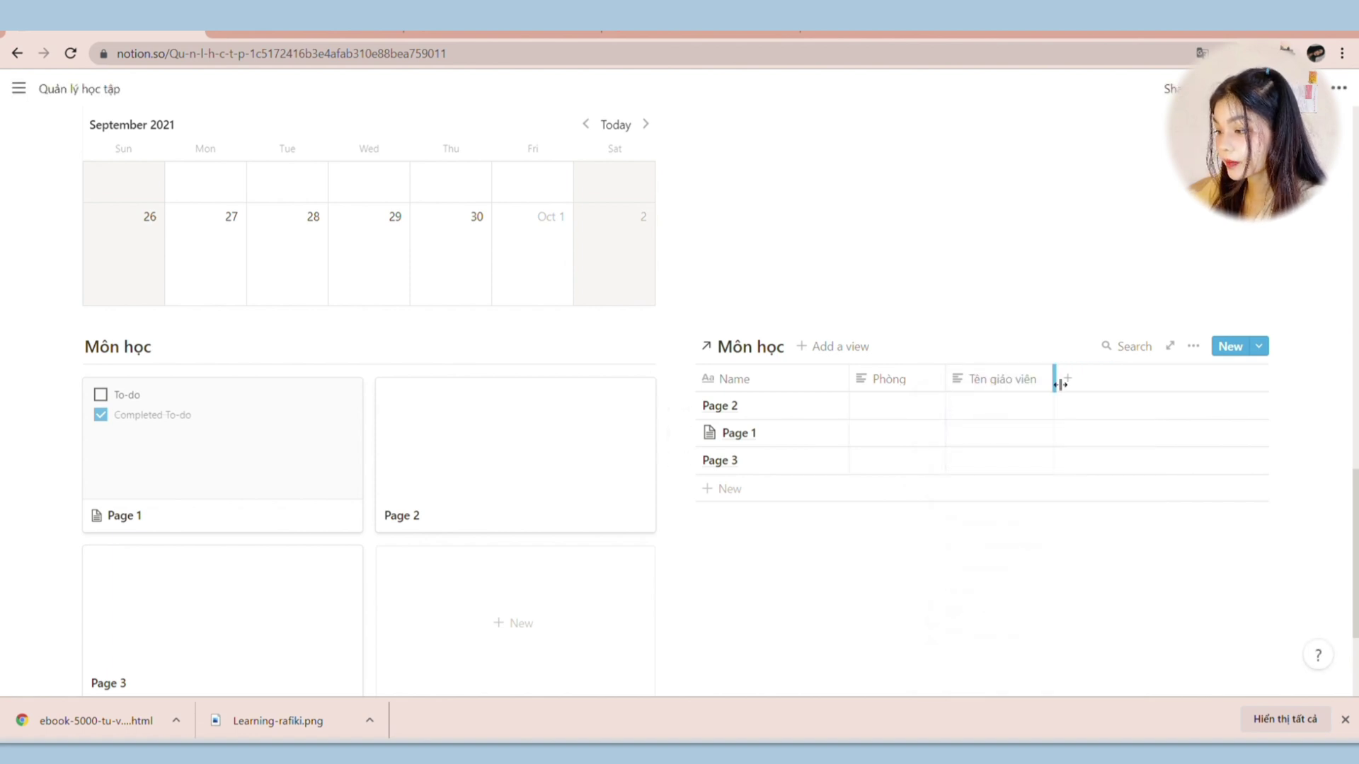
Step: Add an Email-type property named Email to the linked Môn học table
left_click(1068, 381)
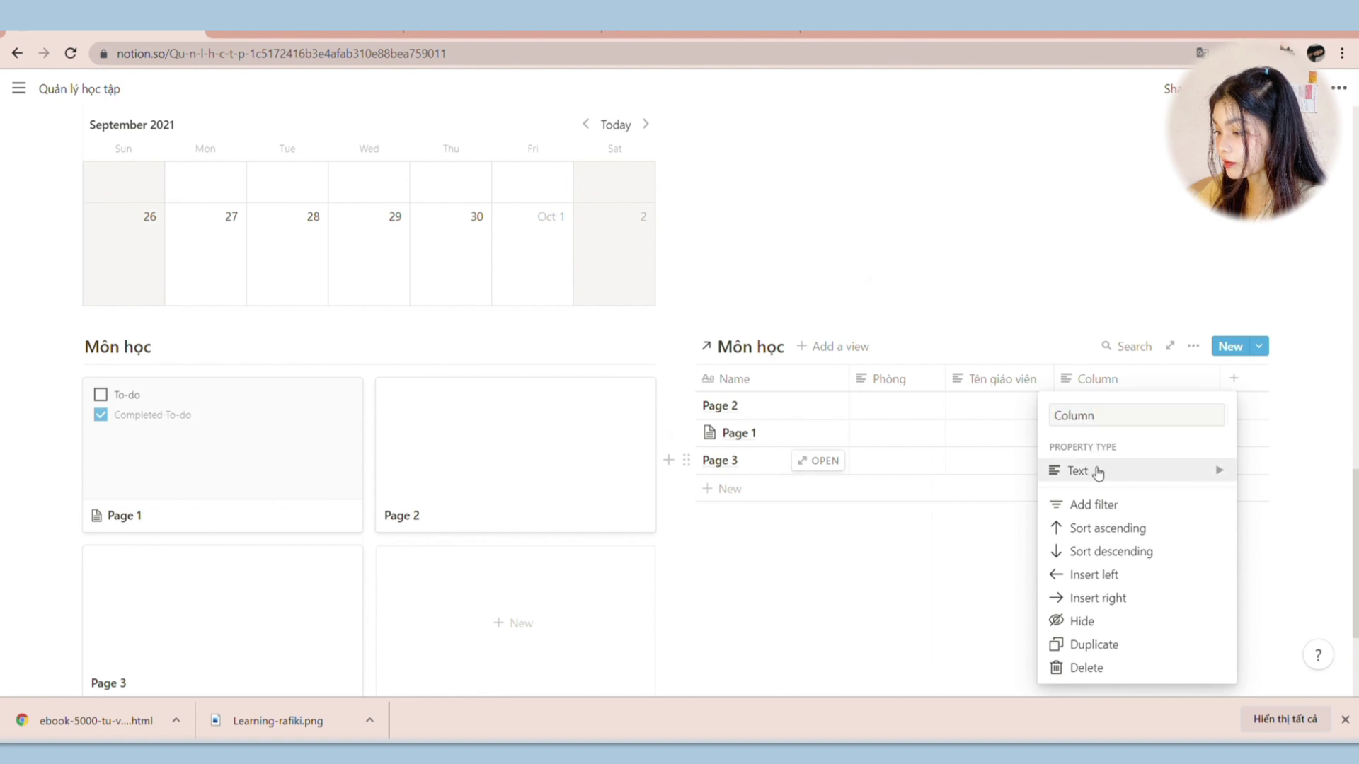
mouse_move(1072, 472)
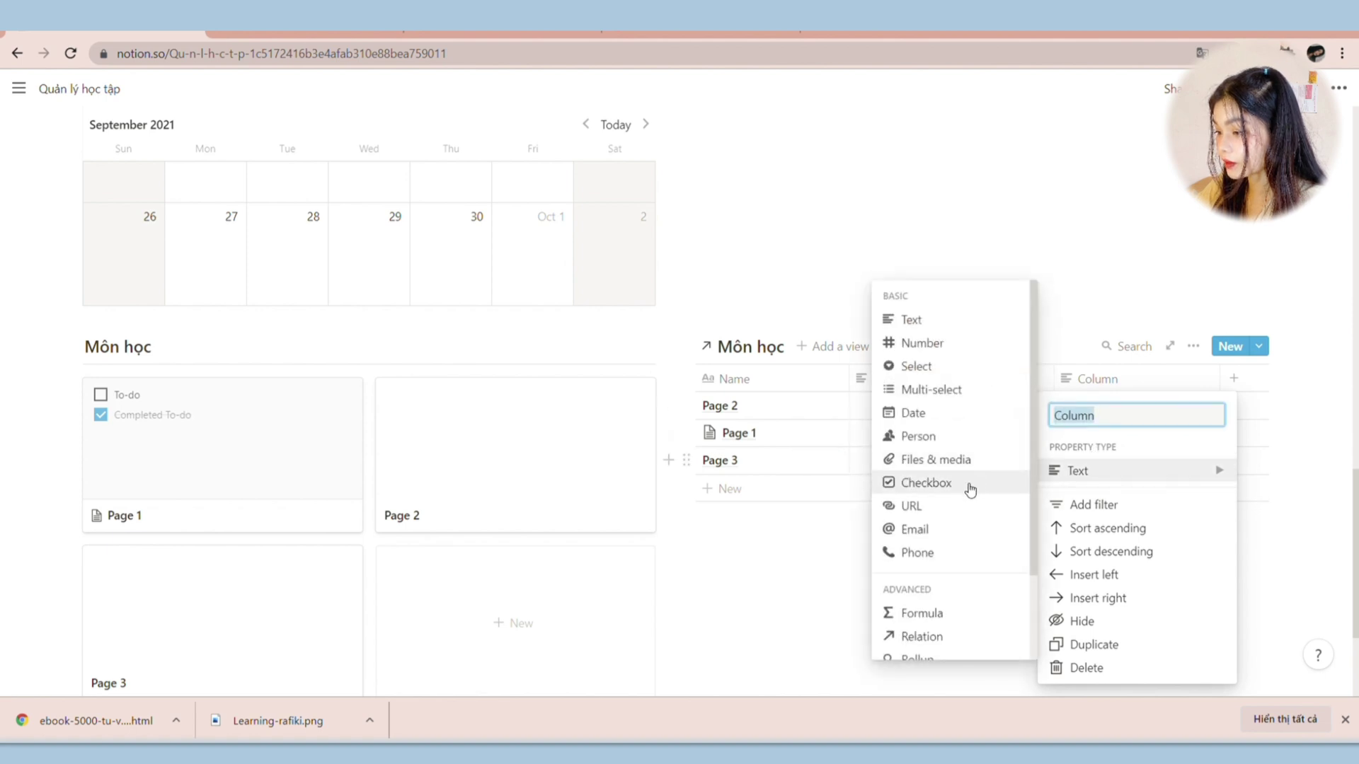
left_click(935, 541)
left_click(1189, 389)
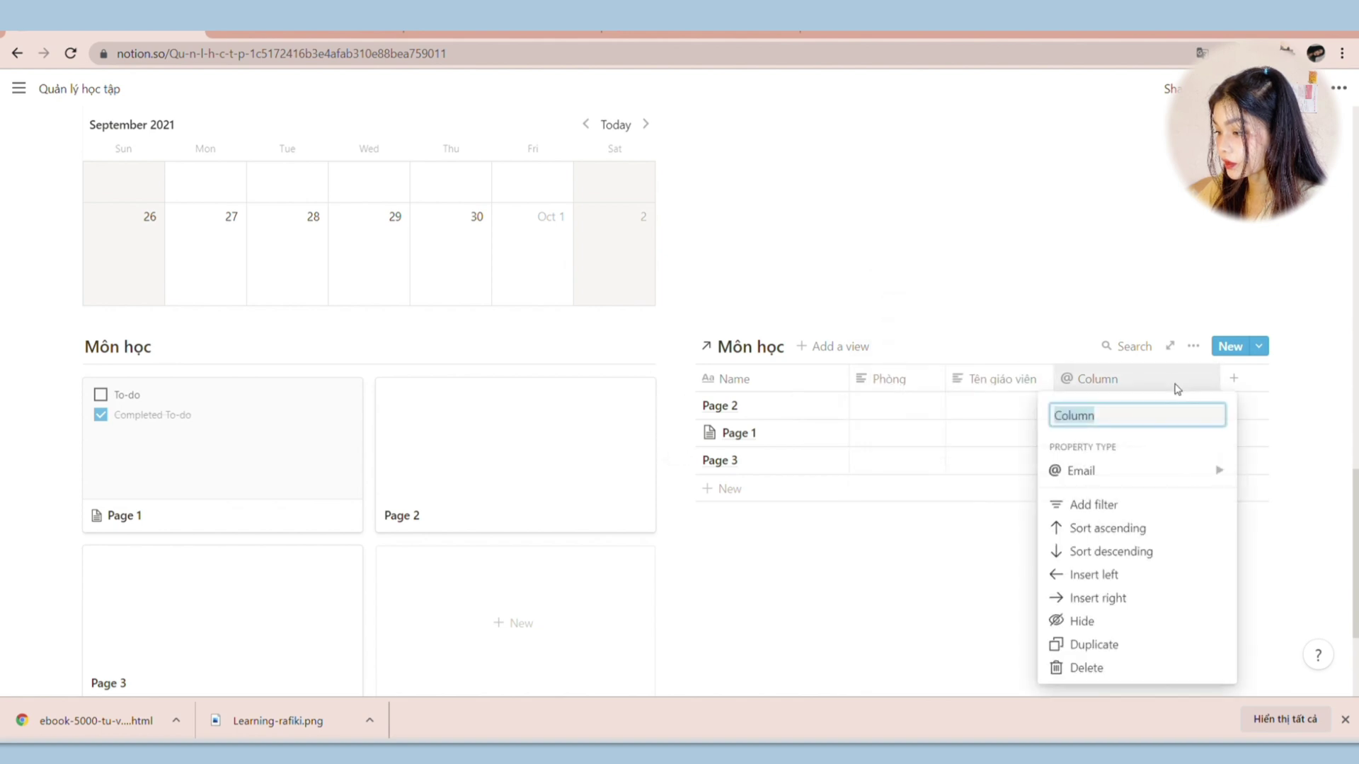
key("BackSpace")
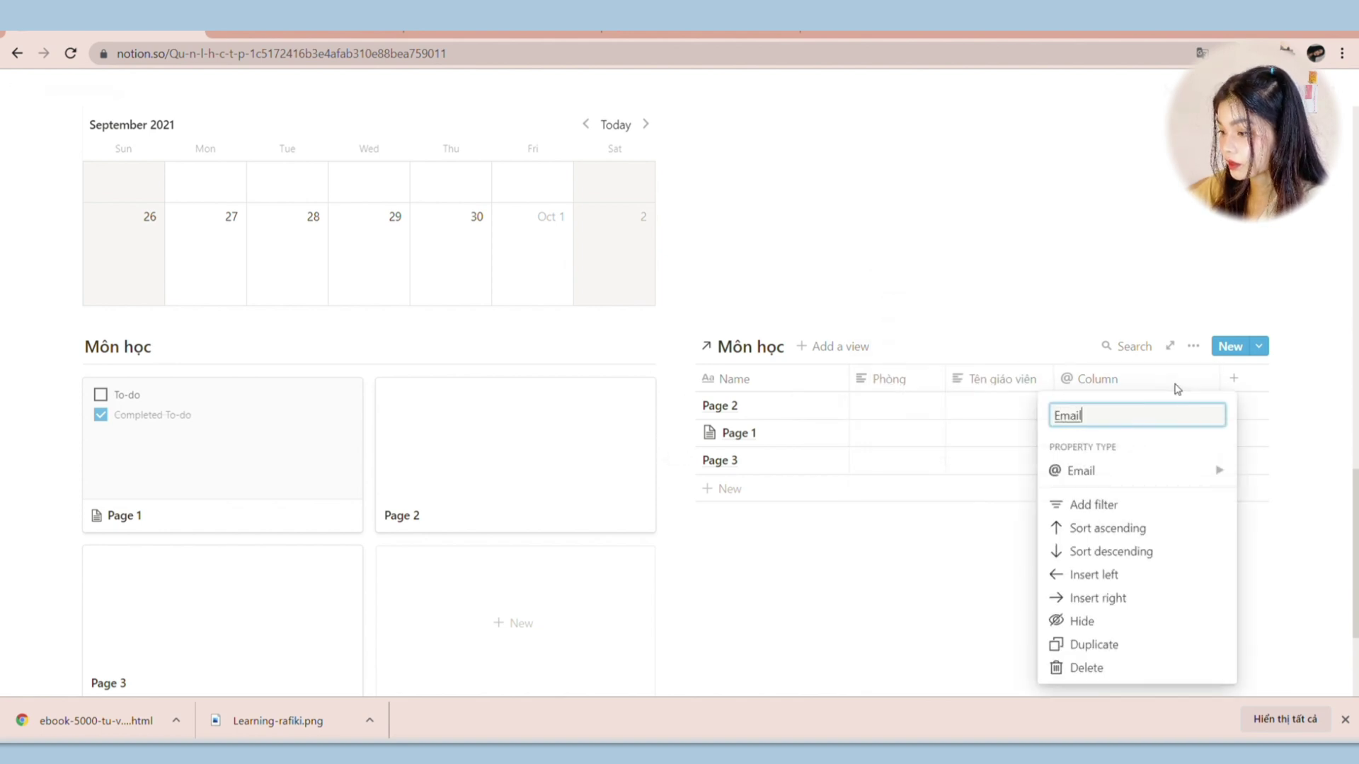
left_click(1314, 503)
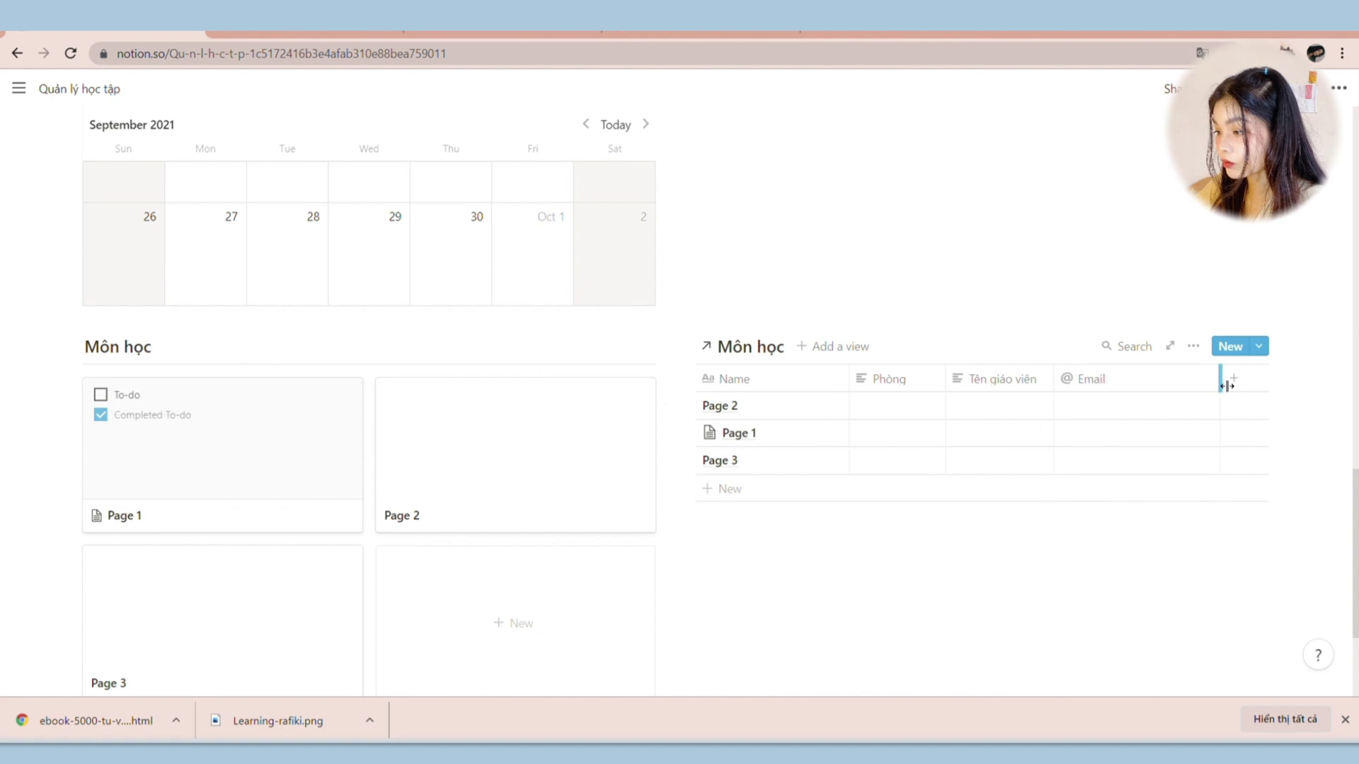
Step: Narrow the Email column and add a URL-type property beside it, keeping the default name Column
left_click(1148, 385)
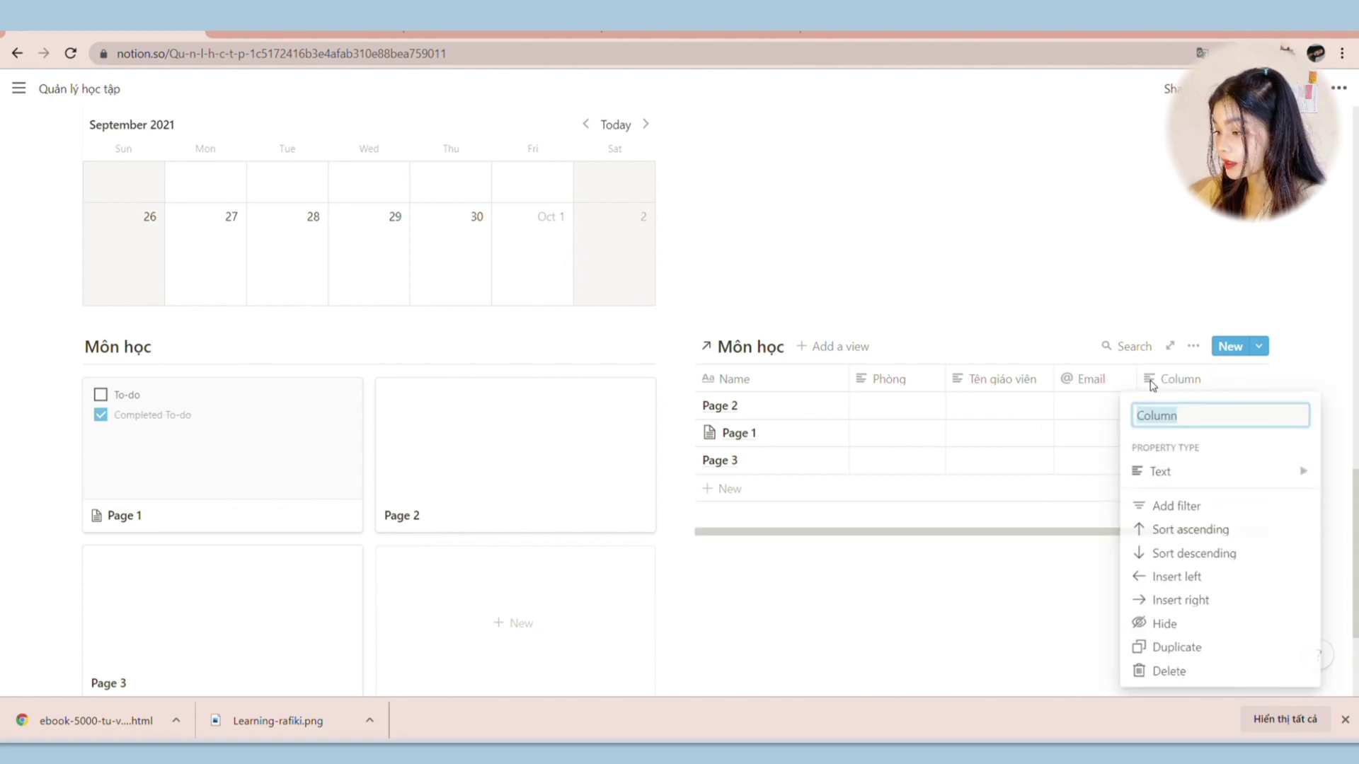
left_click(1161, 469)
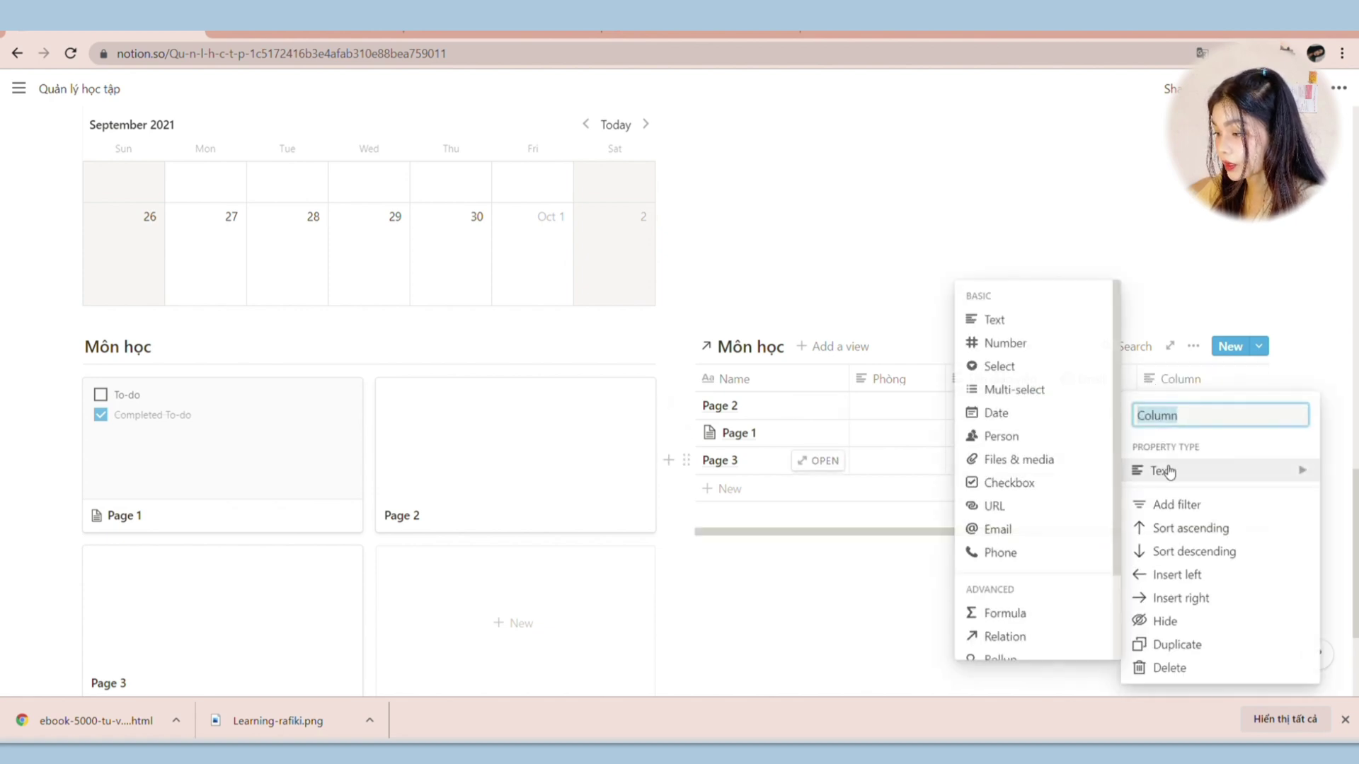
left_click(1024, 513)
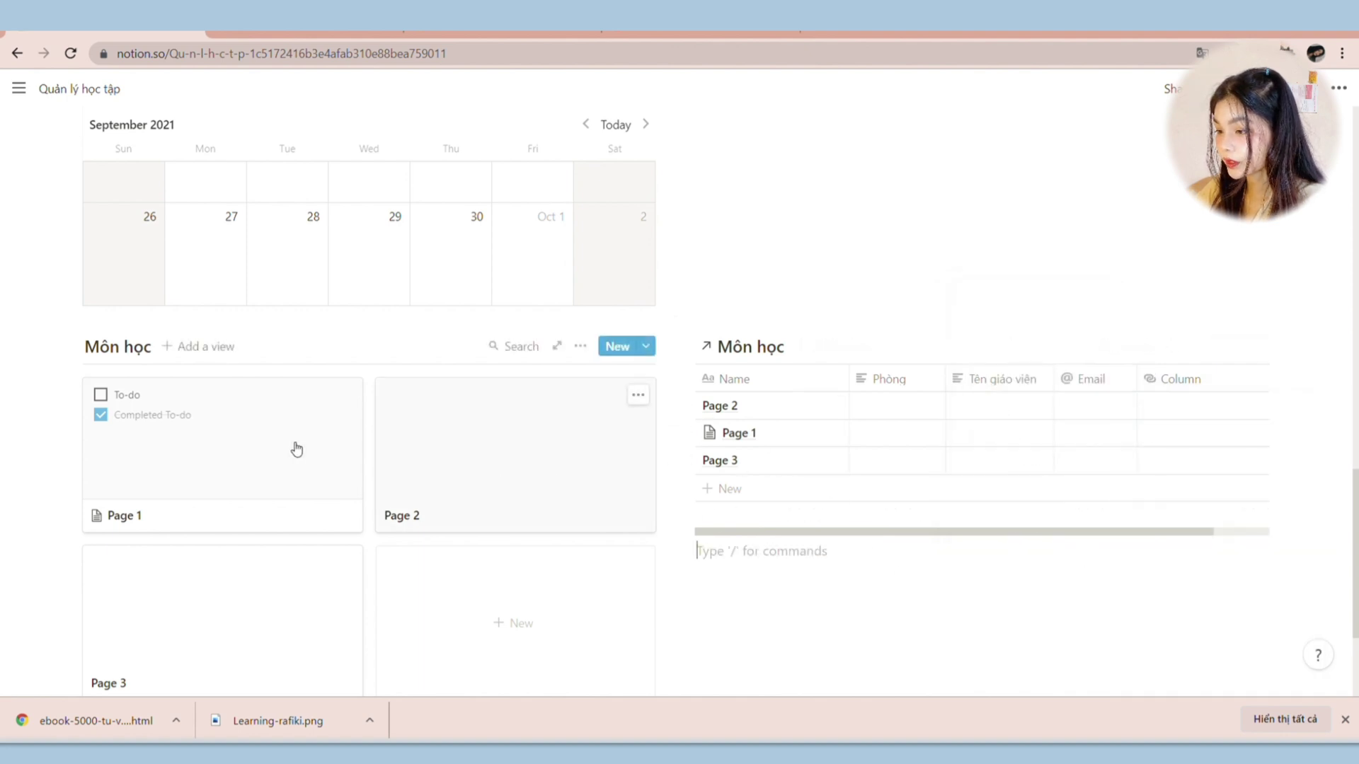
left_click(807, 564)
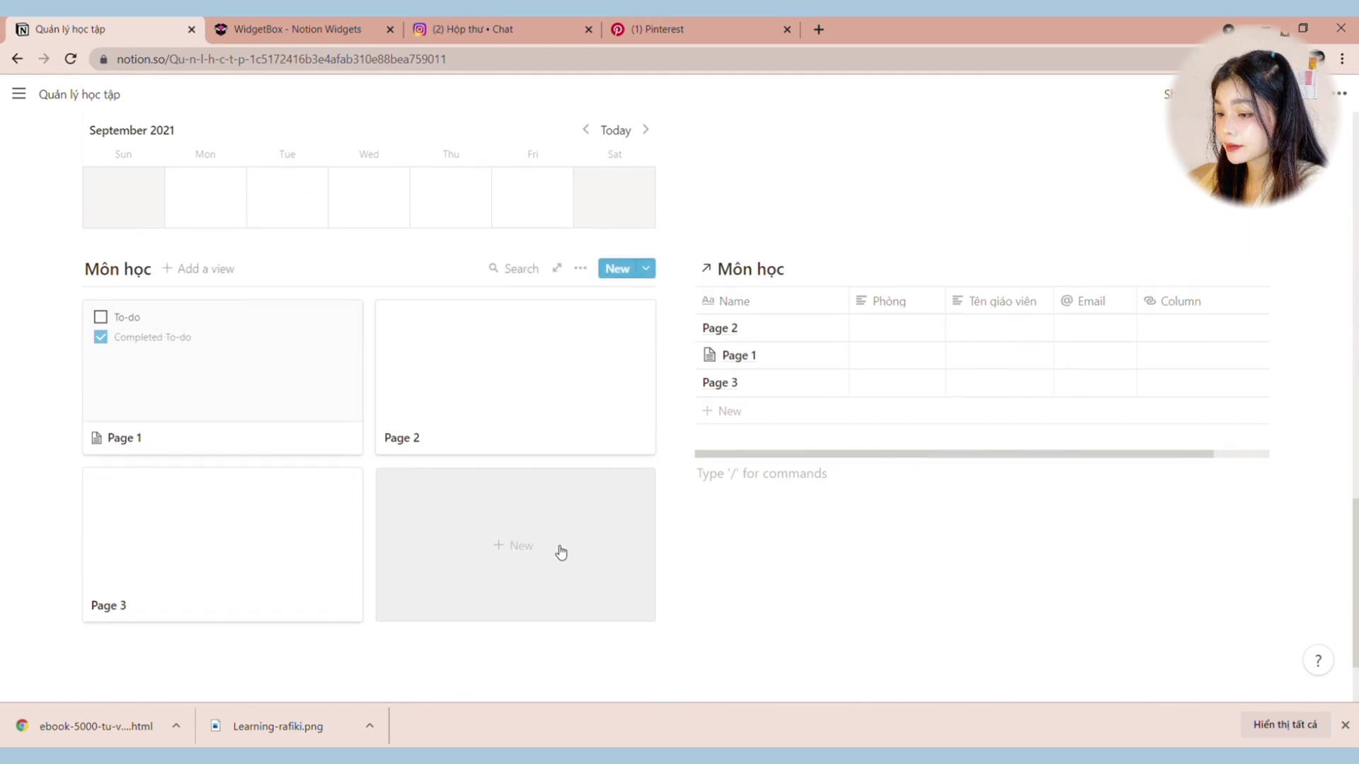
Step: Create a new page template for the Môn học gallery and title it "template môn học"
left_click(651, 277)
left_click(542, 377)
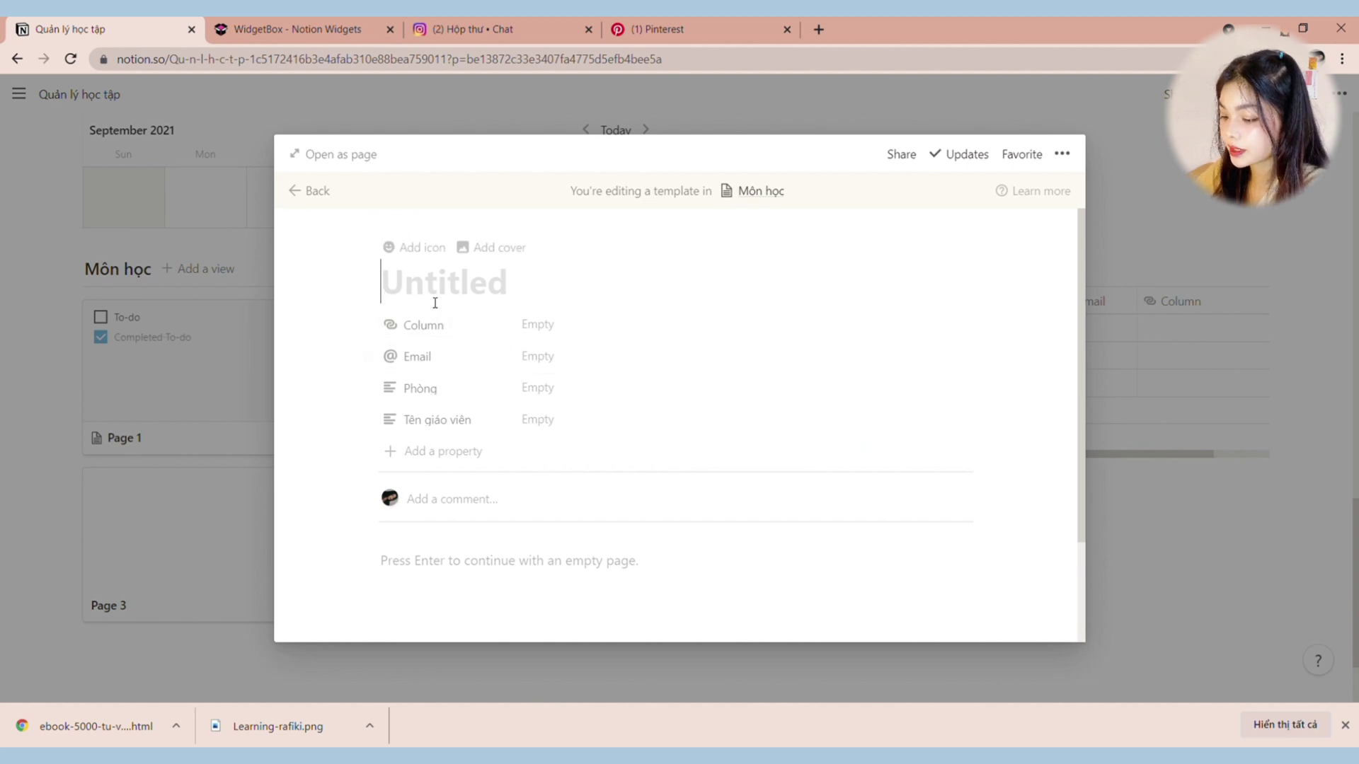
type("tem")
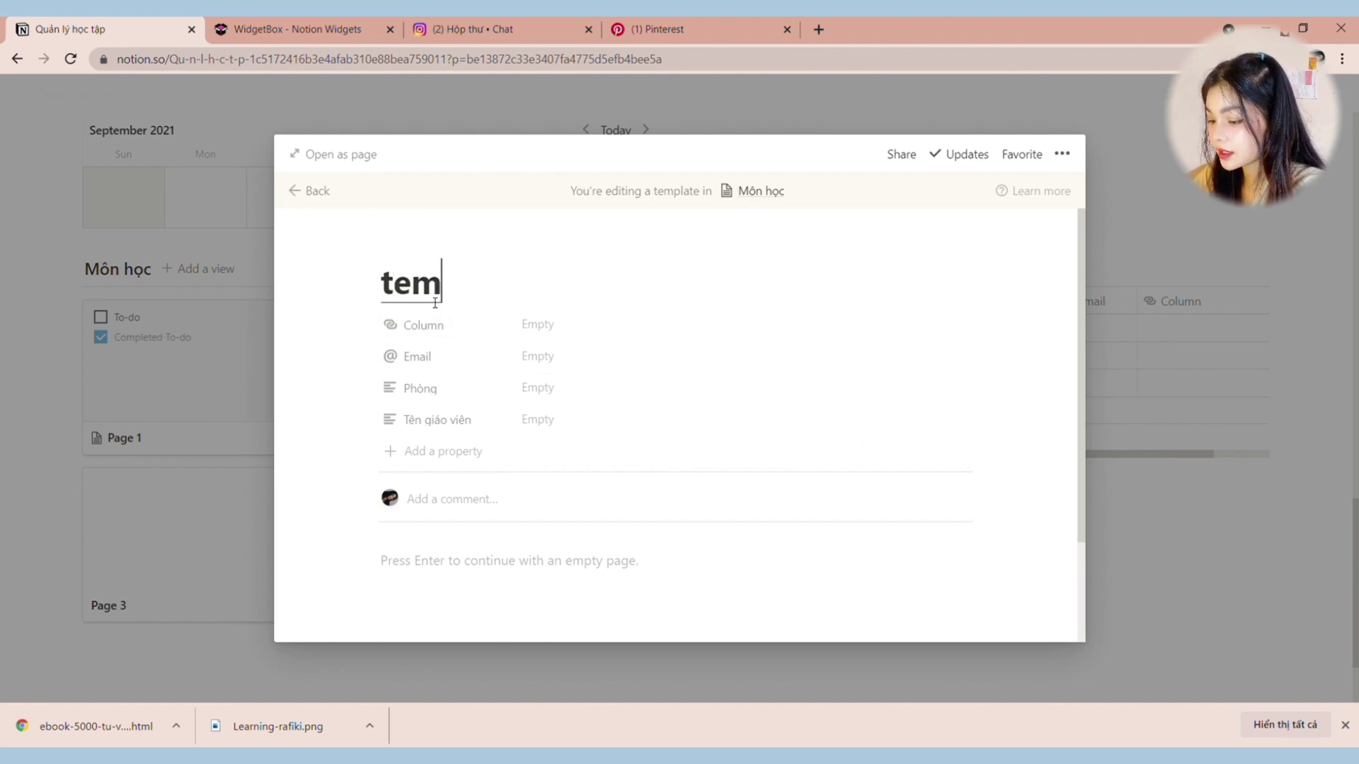
type("plate môn học")
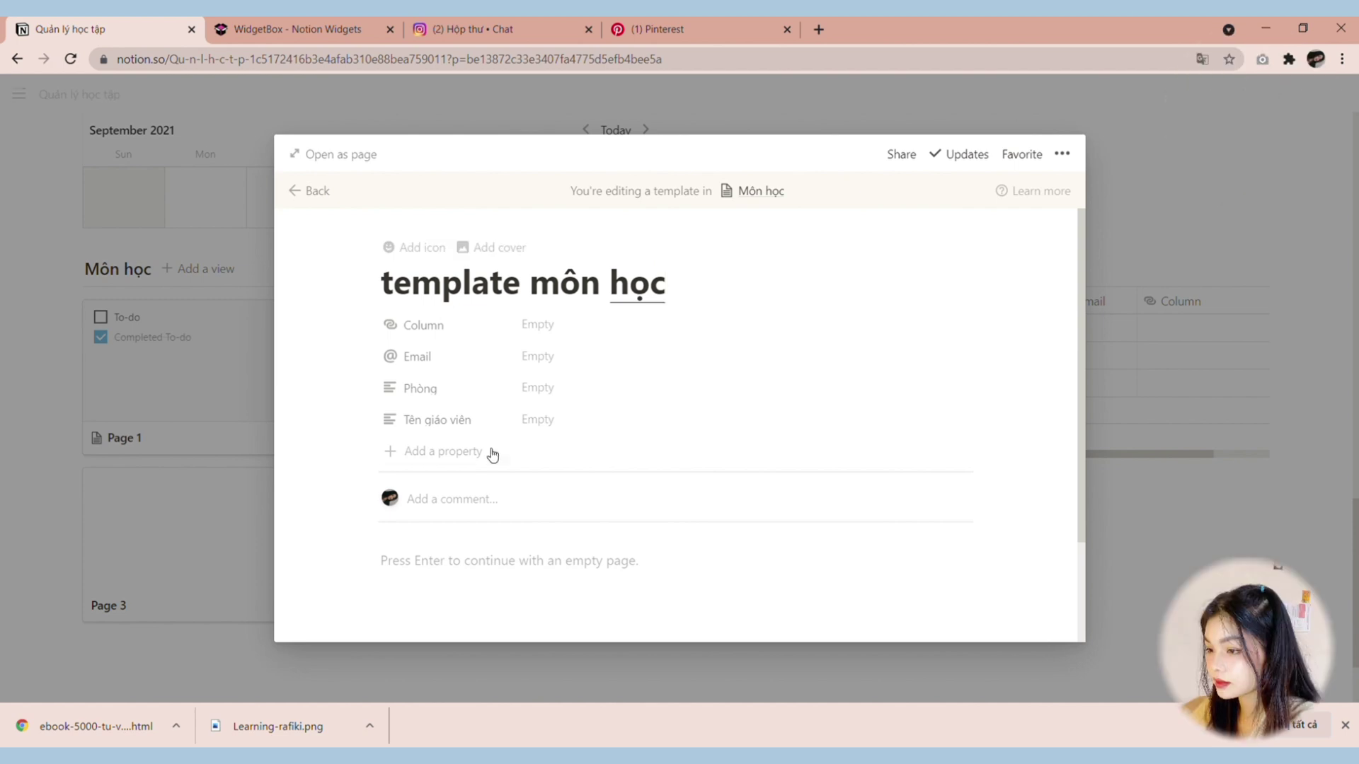
Step: Open the template môn học as a full page and switch it to full width
left_click(304, 156)
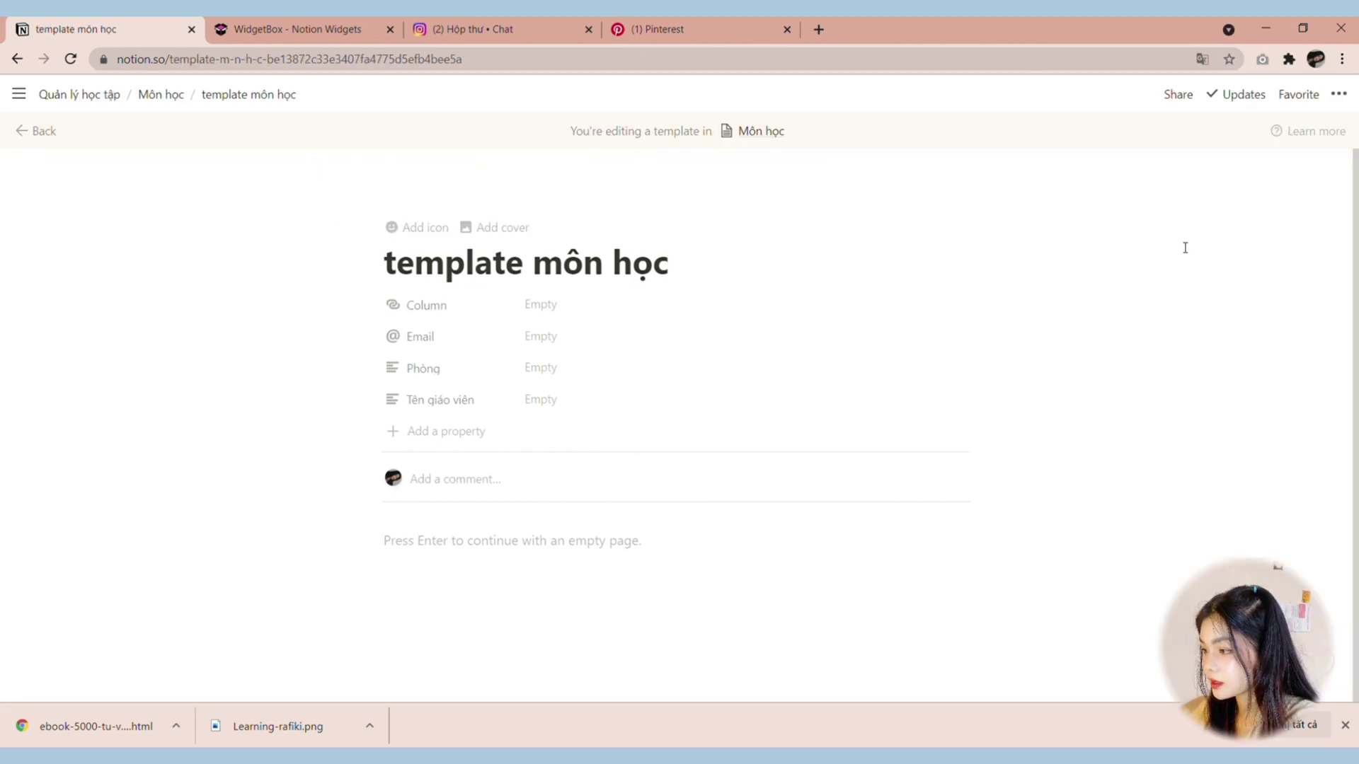
left_click(1338, 94)
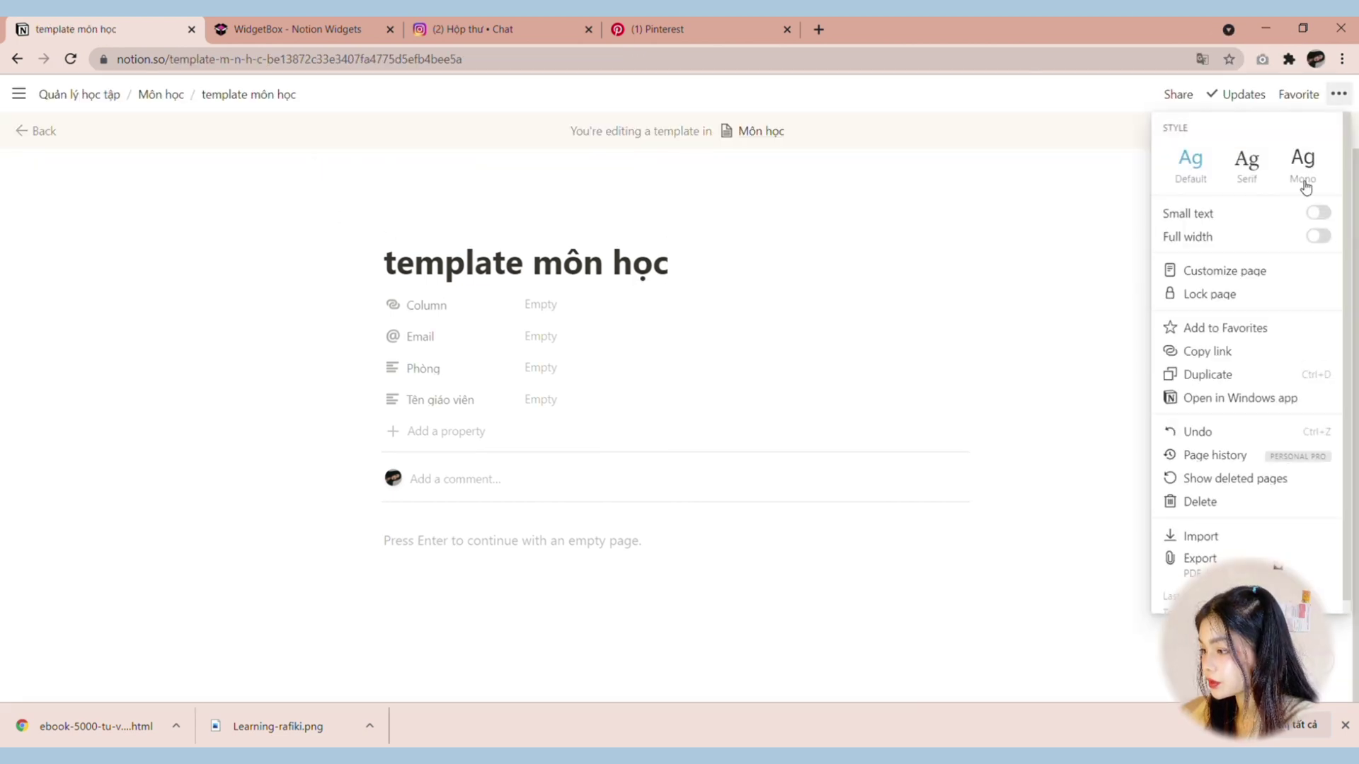
left_click(1317, 236)
left_click(342, 550)
left_click(342, 550)
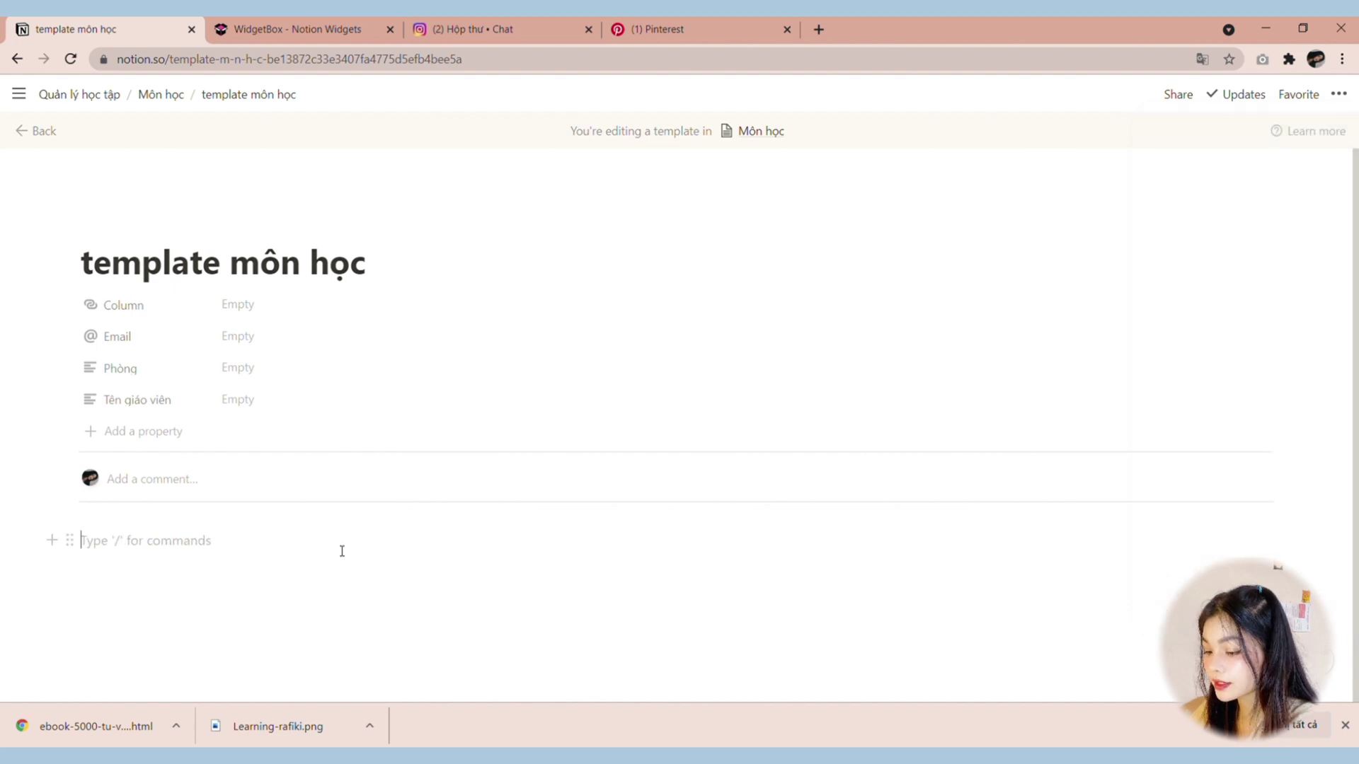
left_click(1339, 95)
left_click(901, 254)
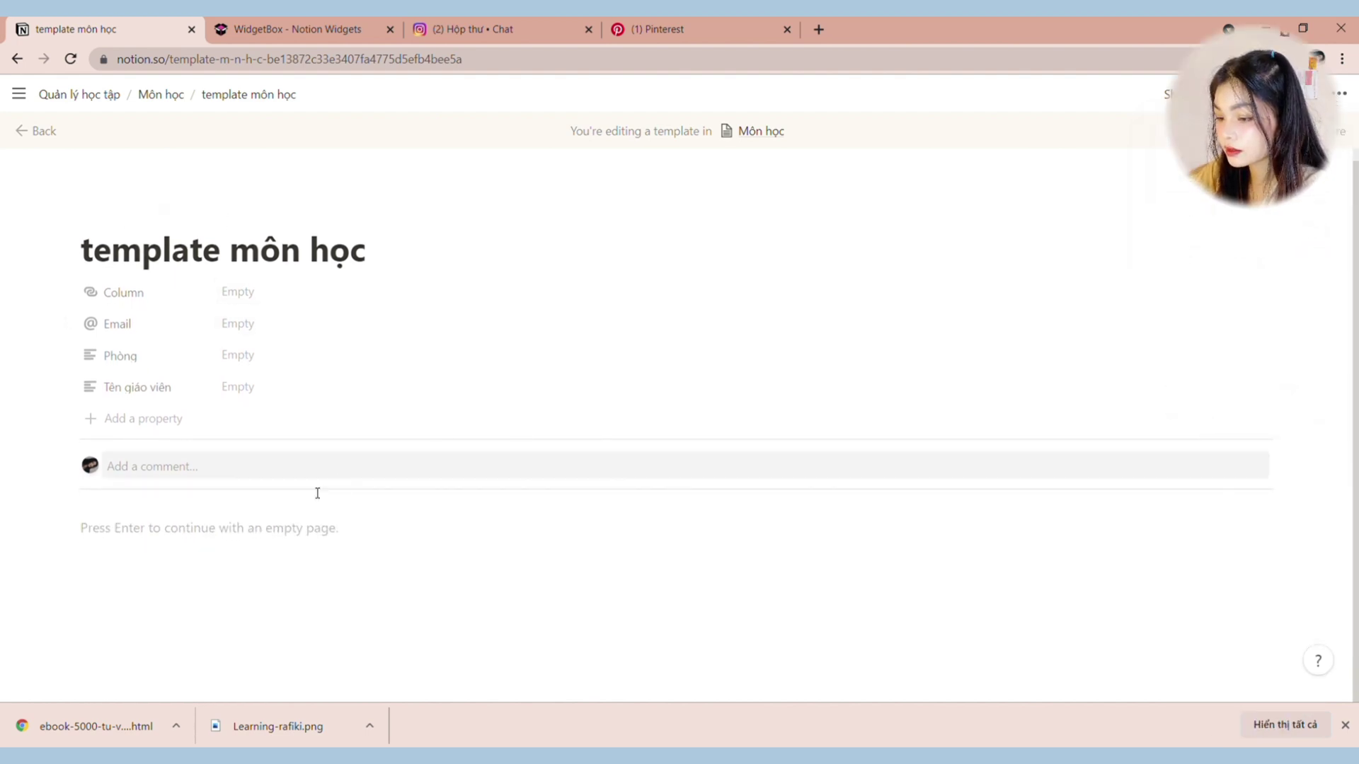
Step: Paste the copied GOAL and To-do list blocks into the template's body as a plain, unsynced copy
left_click(278, 527)
key("ctrl+v")
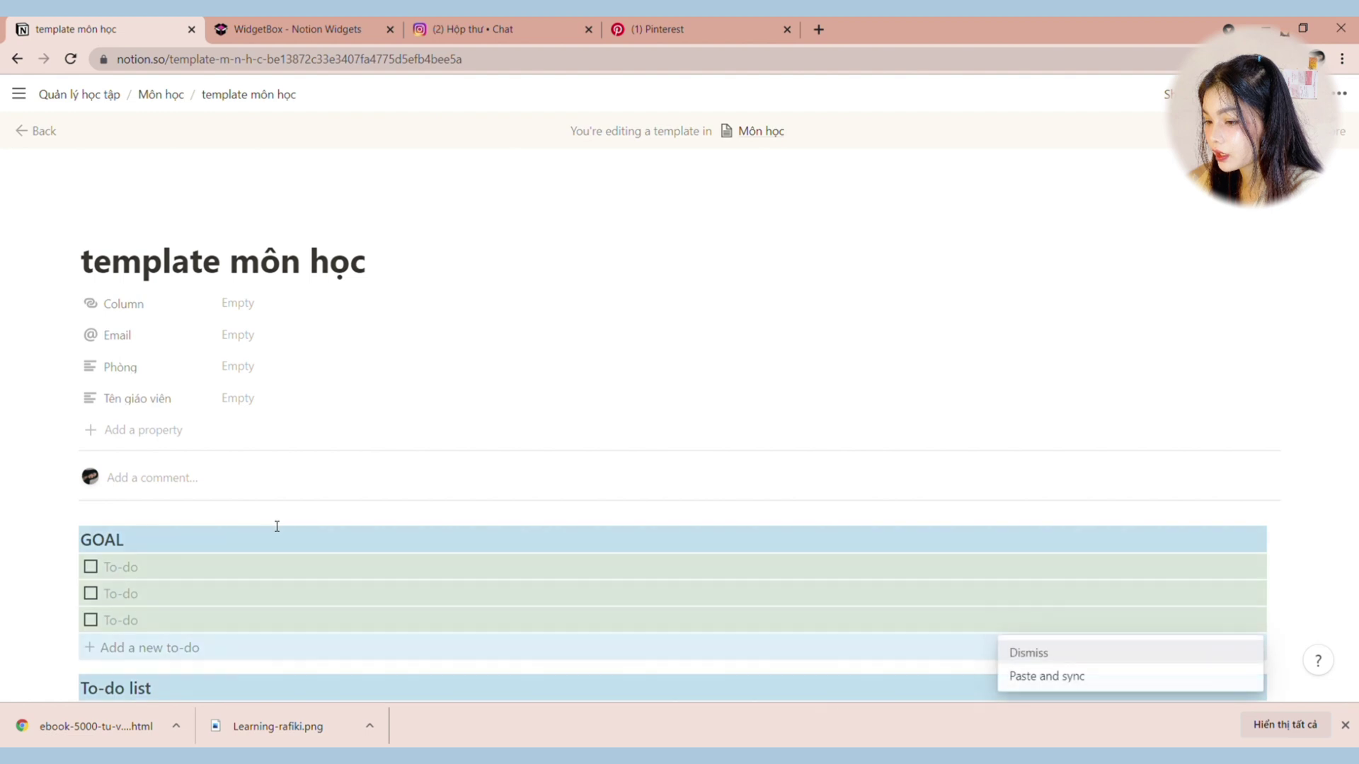
left_click(367, 257)
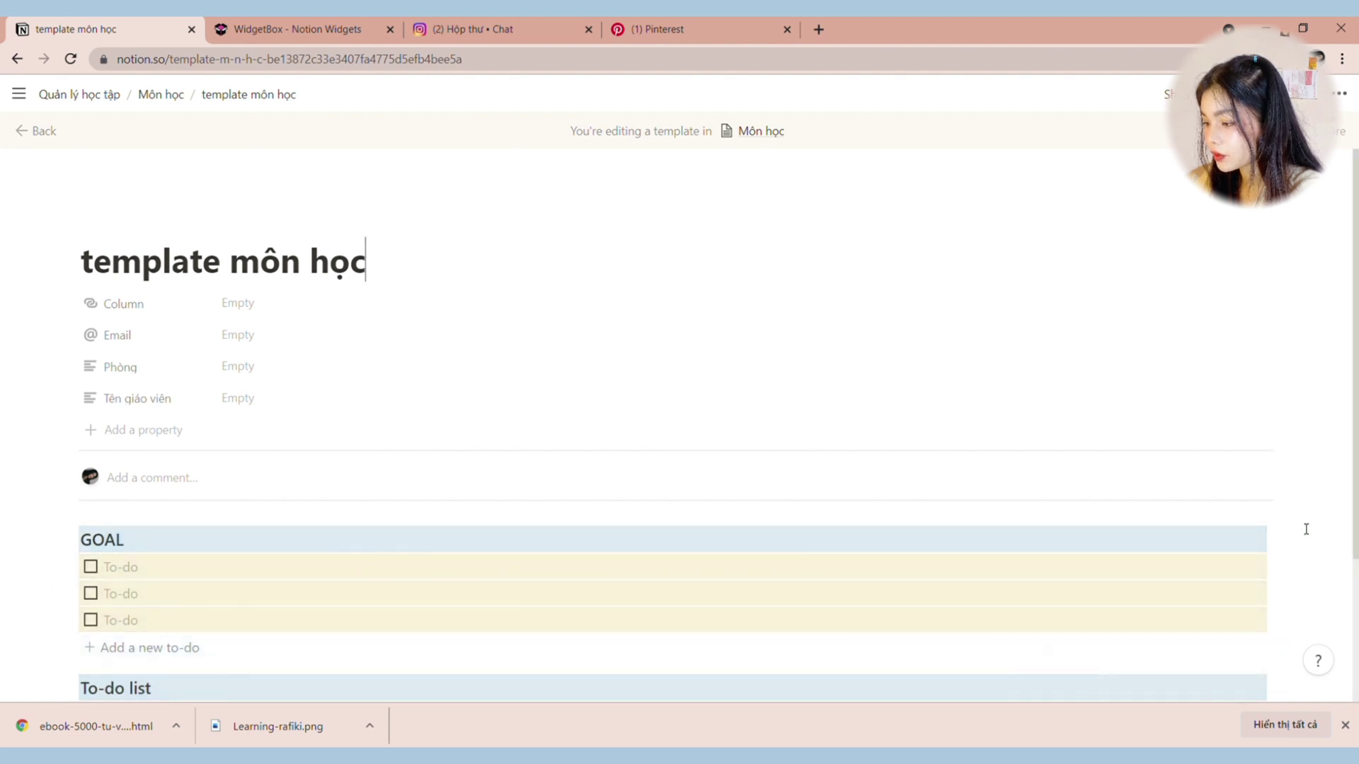
Step: Add two placeholder lines reading "a" below the template's To-do list and arrange them side by side as two columns
scroll(227, 503, "down", 3)
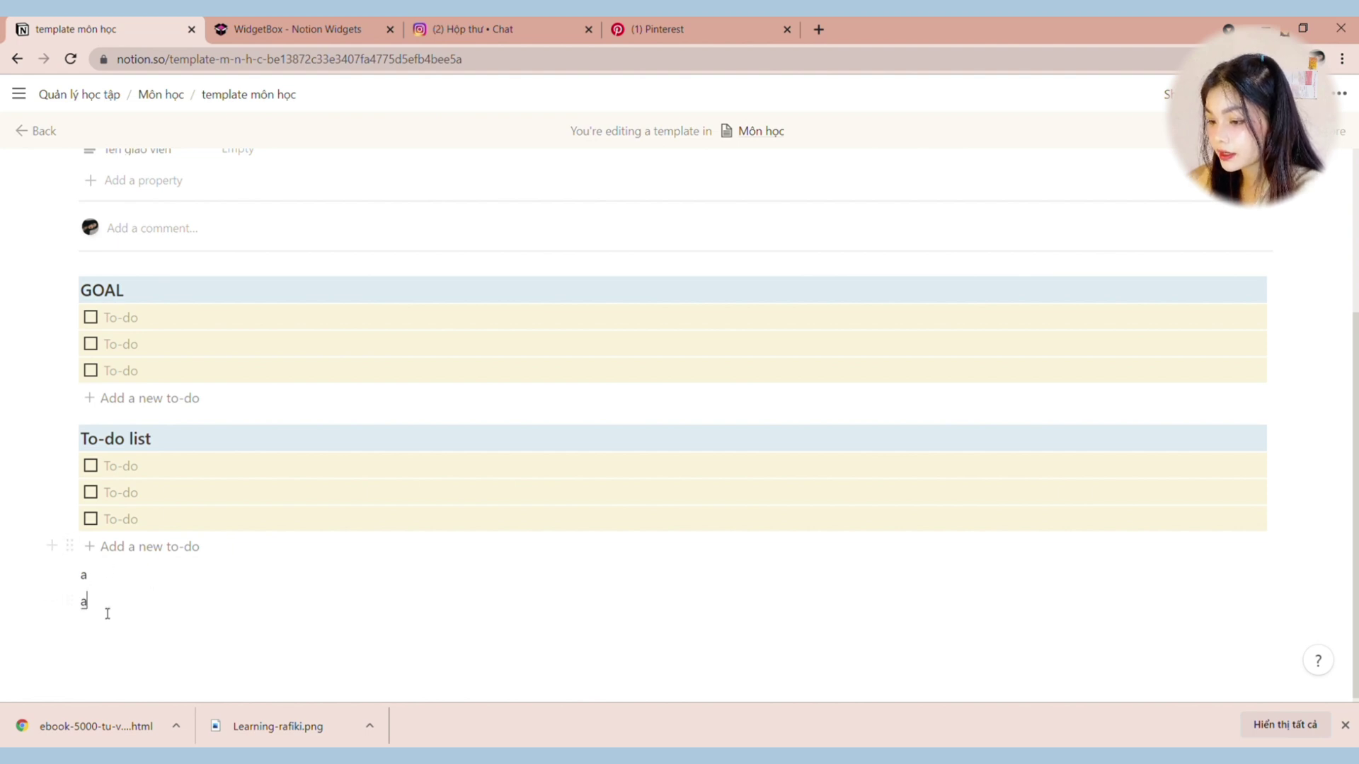
left_click_drag(69, 588, 66, 582)
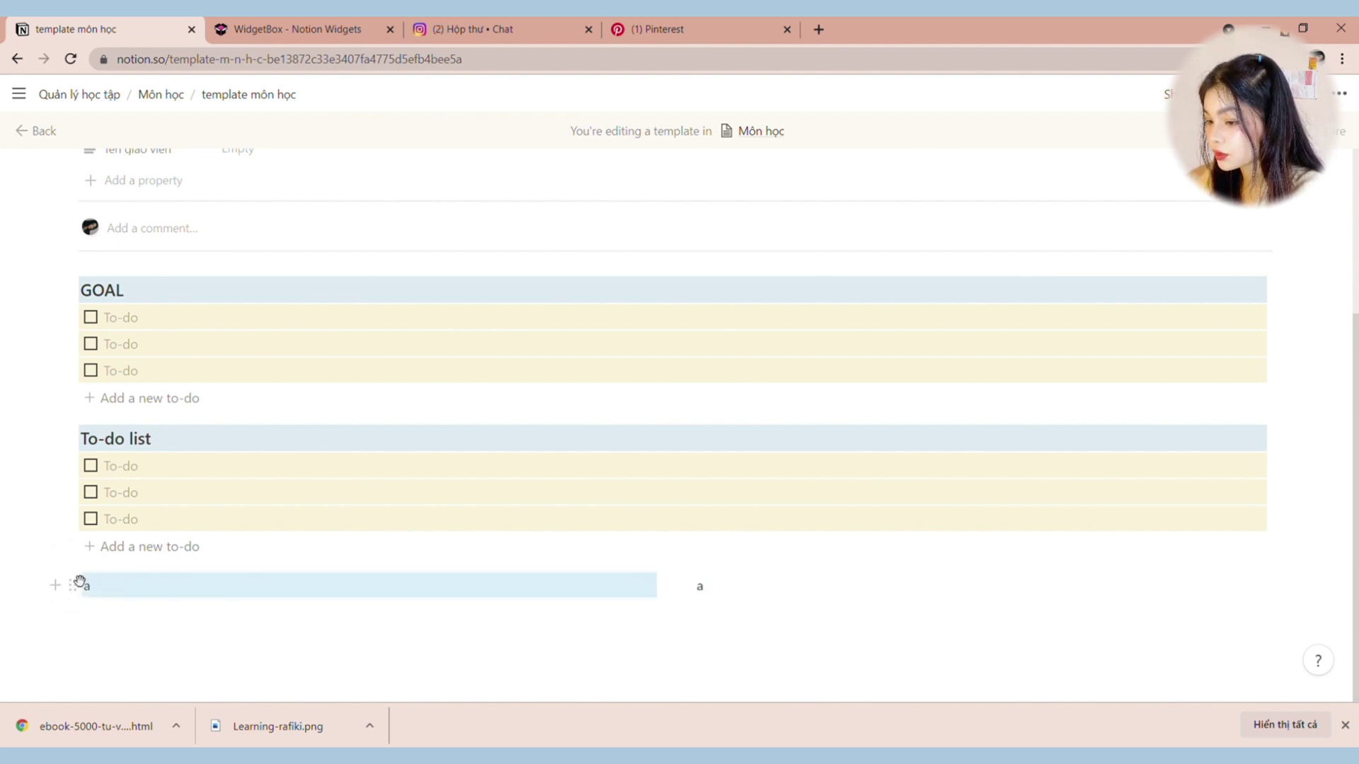
Step: Move the GOAL and To-do list blocks into the left column under the "a" placeholder and widen that column
left_click_drag(1318, 524, 725, 320)
left_click(318, 303)
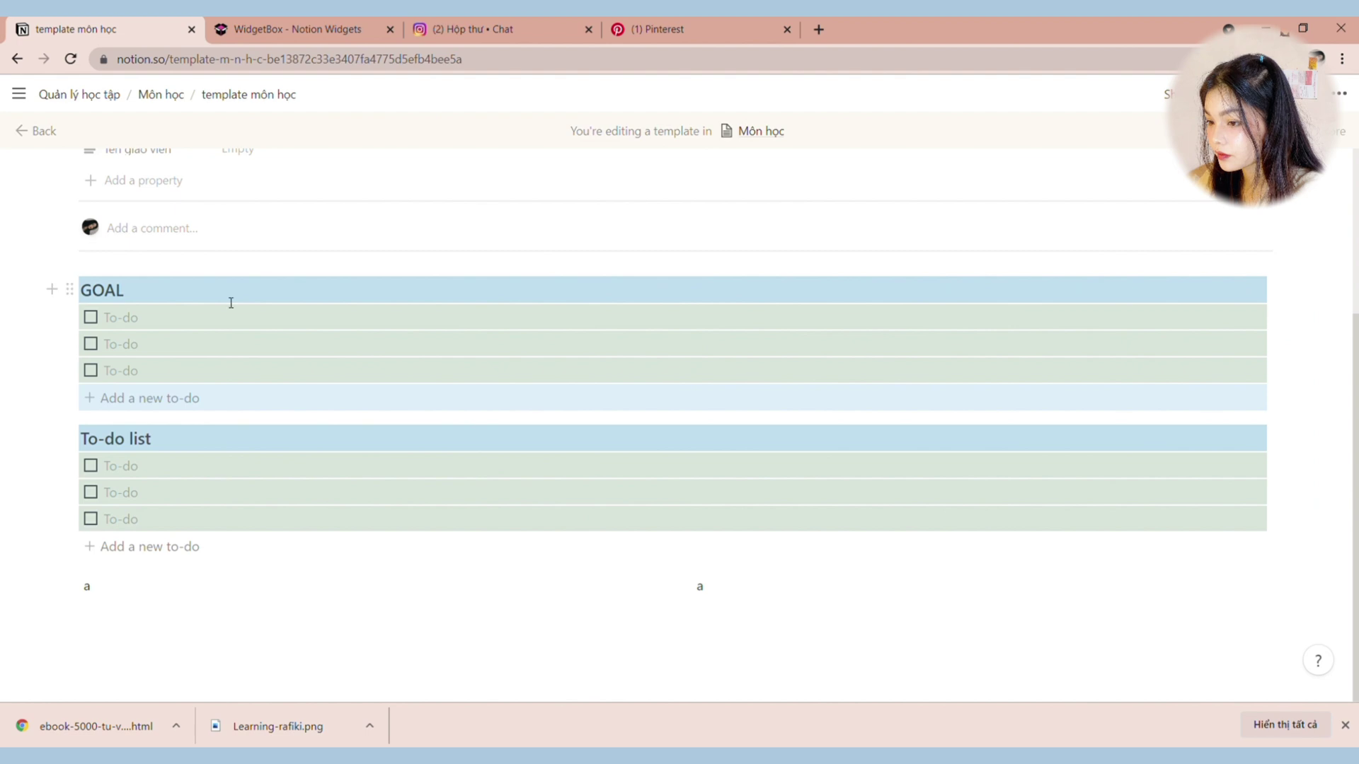
left_click_drag(79, 314, 99, 602)
left_click_drag(685, 394, 756, 391)
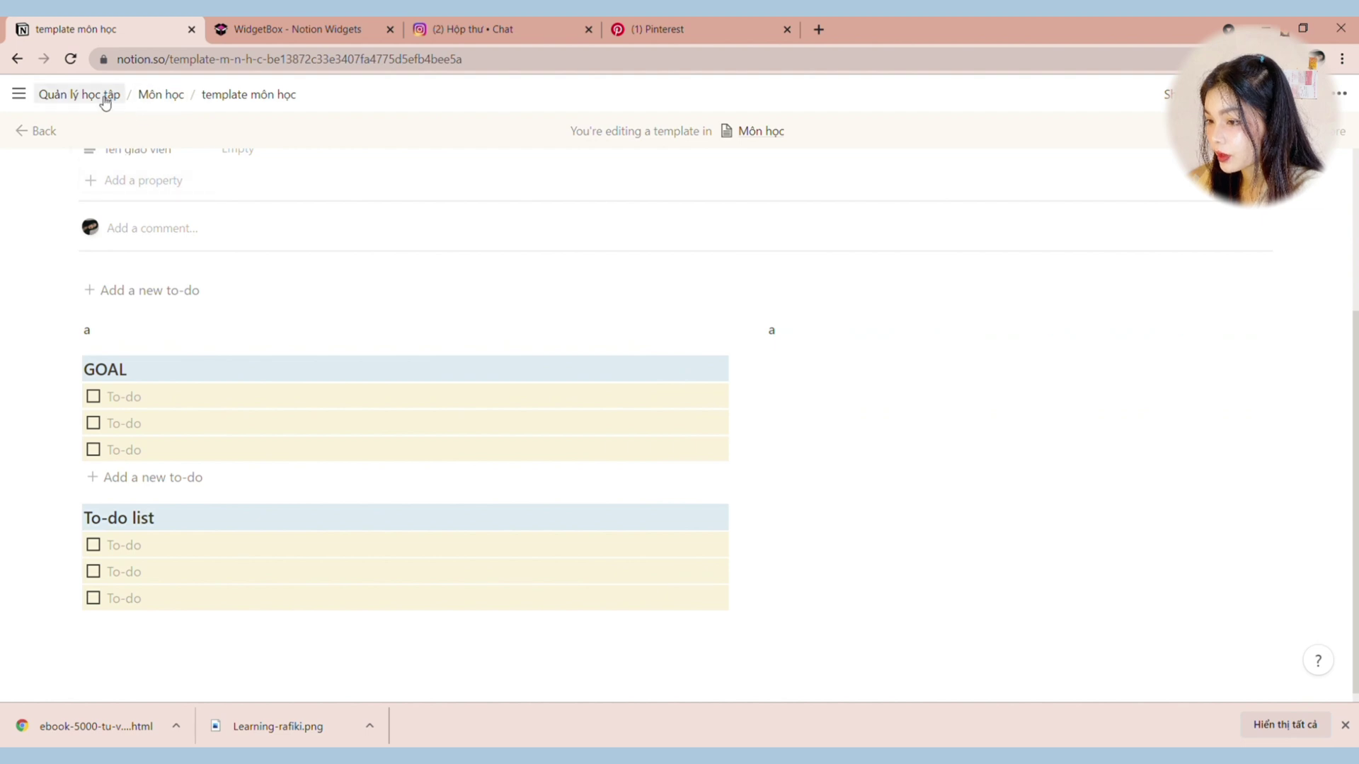
Step: Return to the Quản lý học tập page and copy the link of the Lịch thi calendar database
left_click(101, 97)
scroll(391, 304, "down", 10)
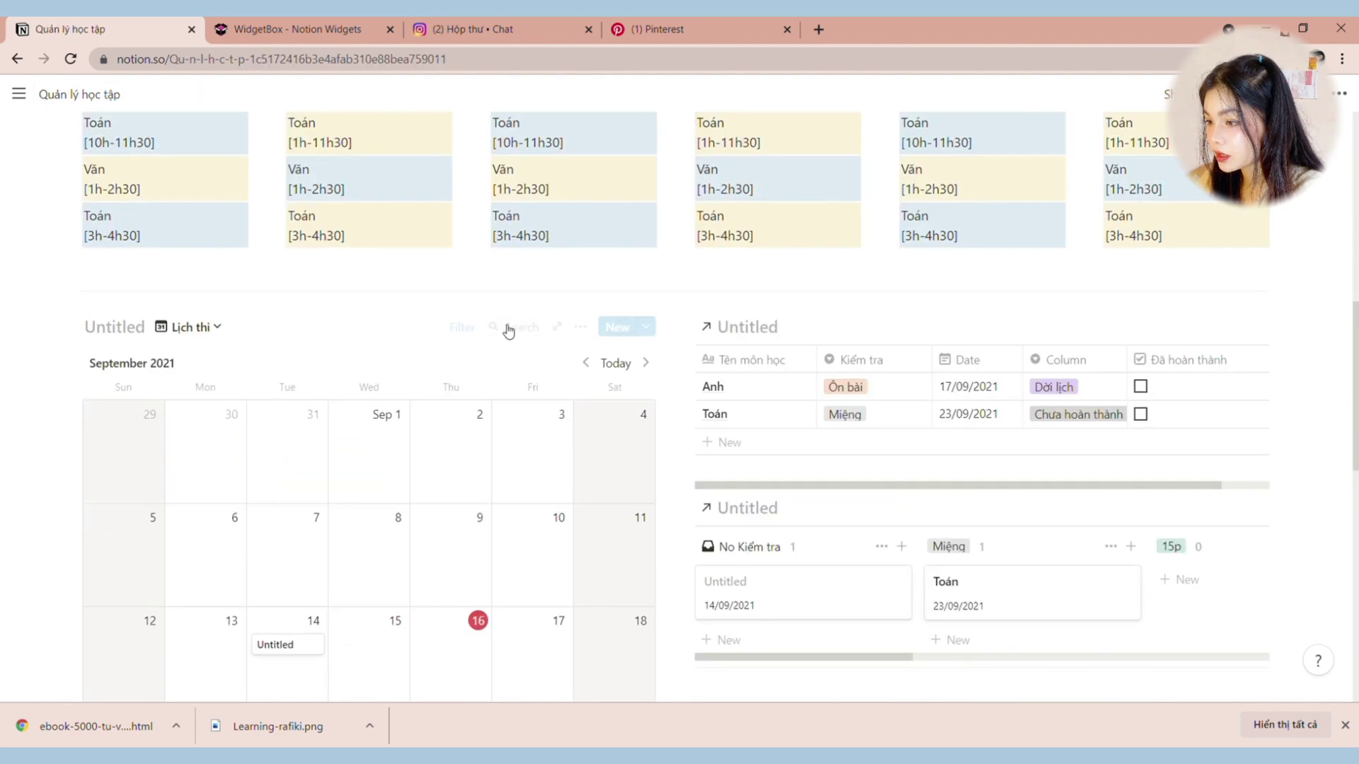
left_click(580, 327)
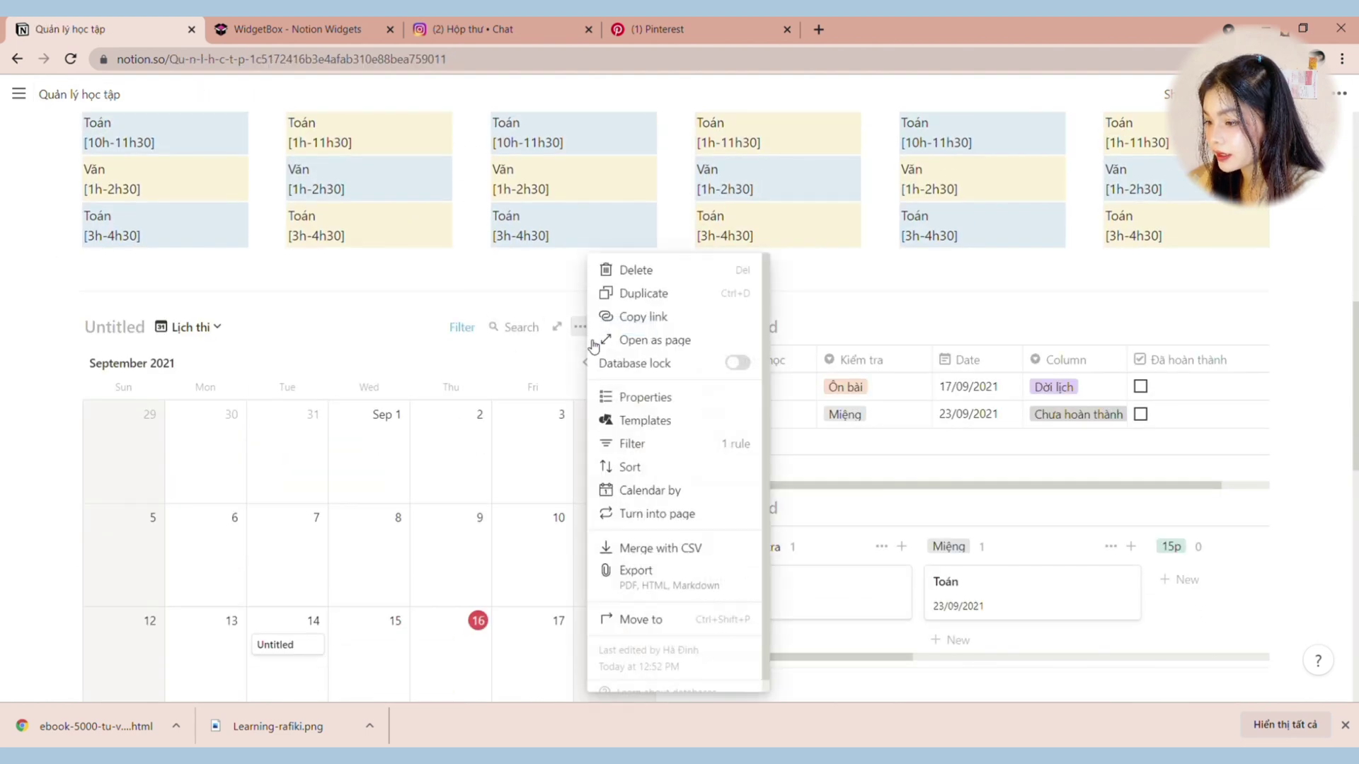
left_click(646, 315)
Step: Reopen template môn học for editing from the Môn học gallery and show it as a full page
scroll(515, 367, "down", 3)
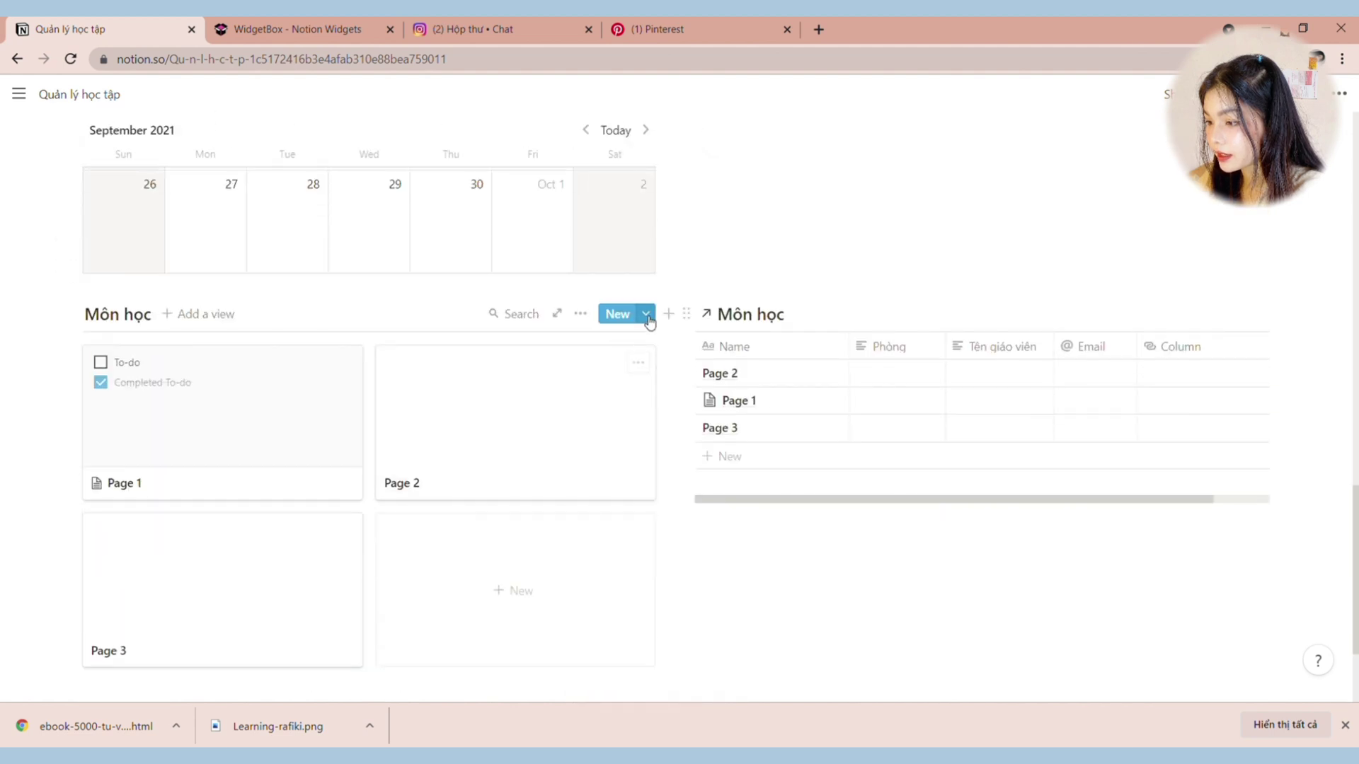
left_click(646, 314)
left_click(760, 374)
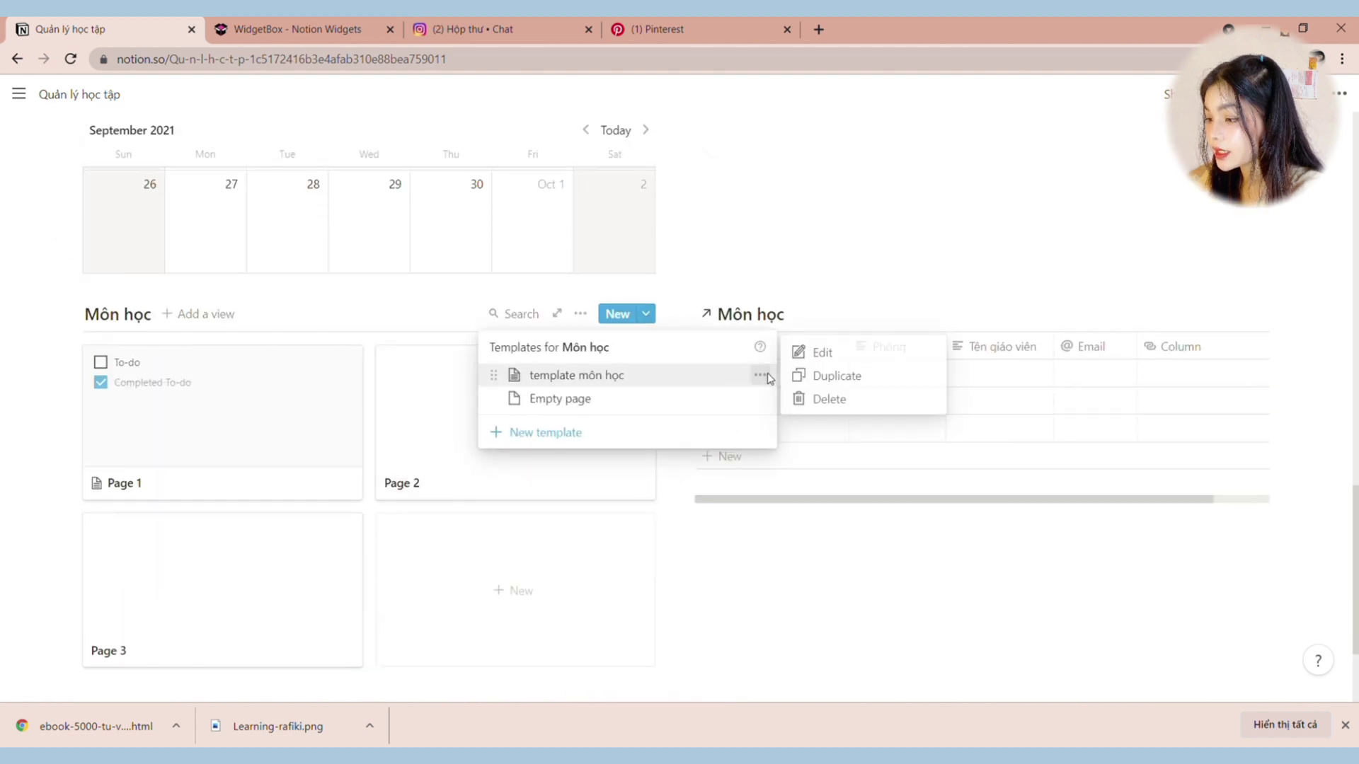
left_click(814, 352)
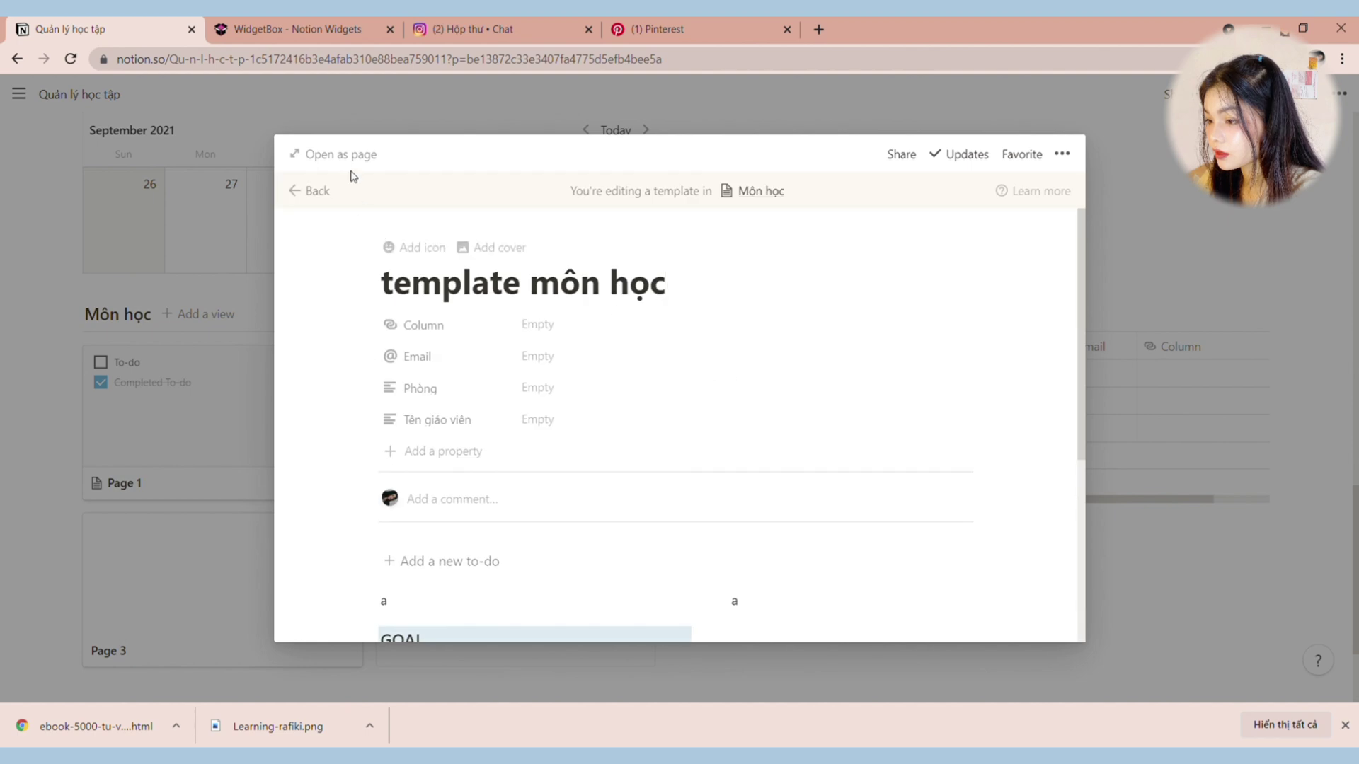
left_click(329, 150)
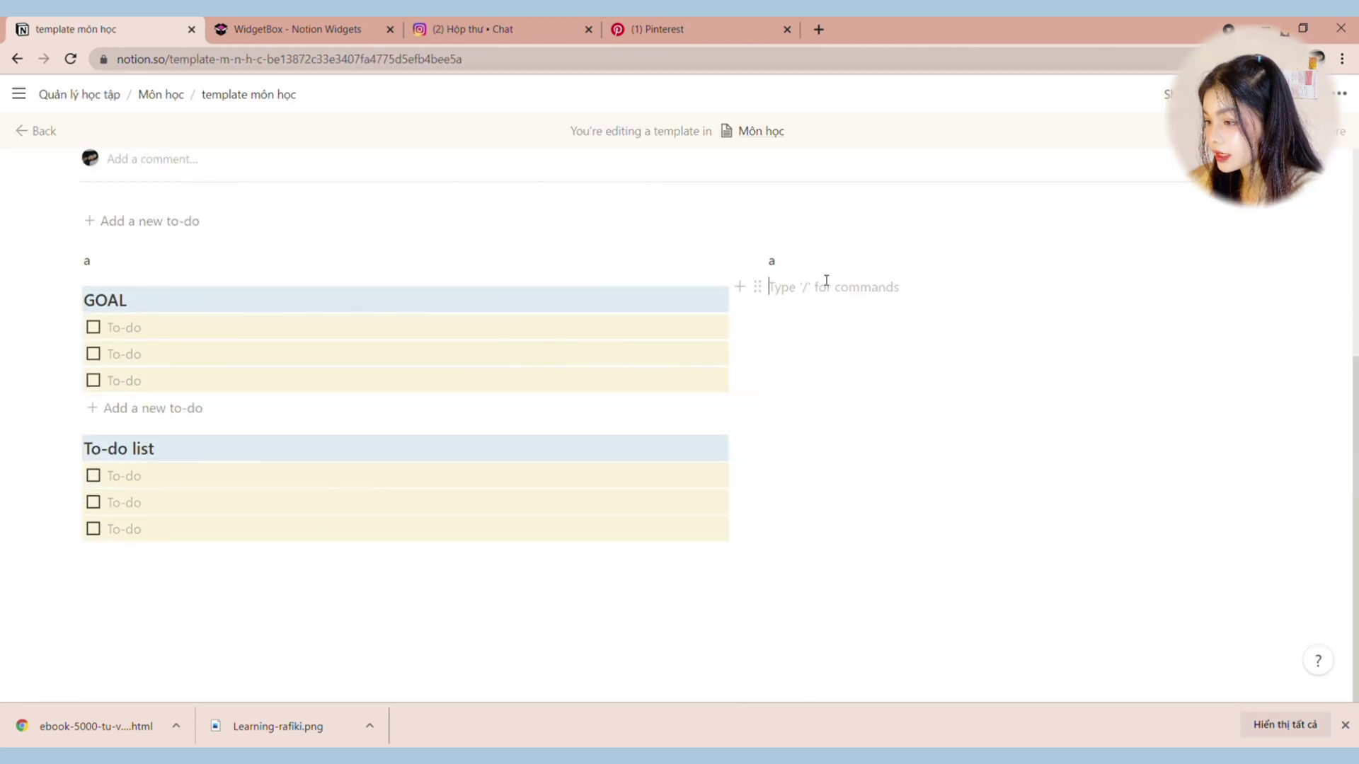
Step: Insert the copied exam calendar as a linked database in the template's right column and add a Calendar view to it
key("ctrl+v")
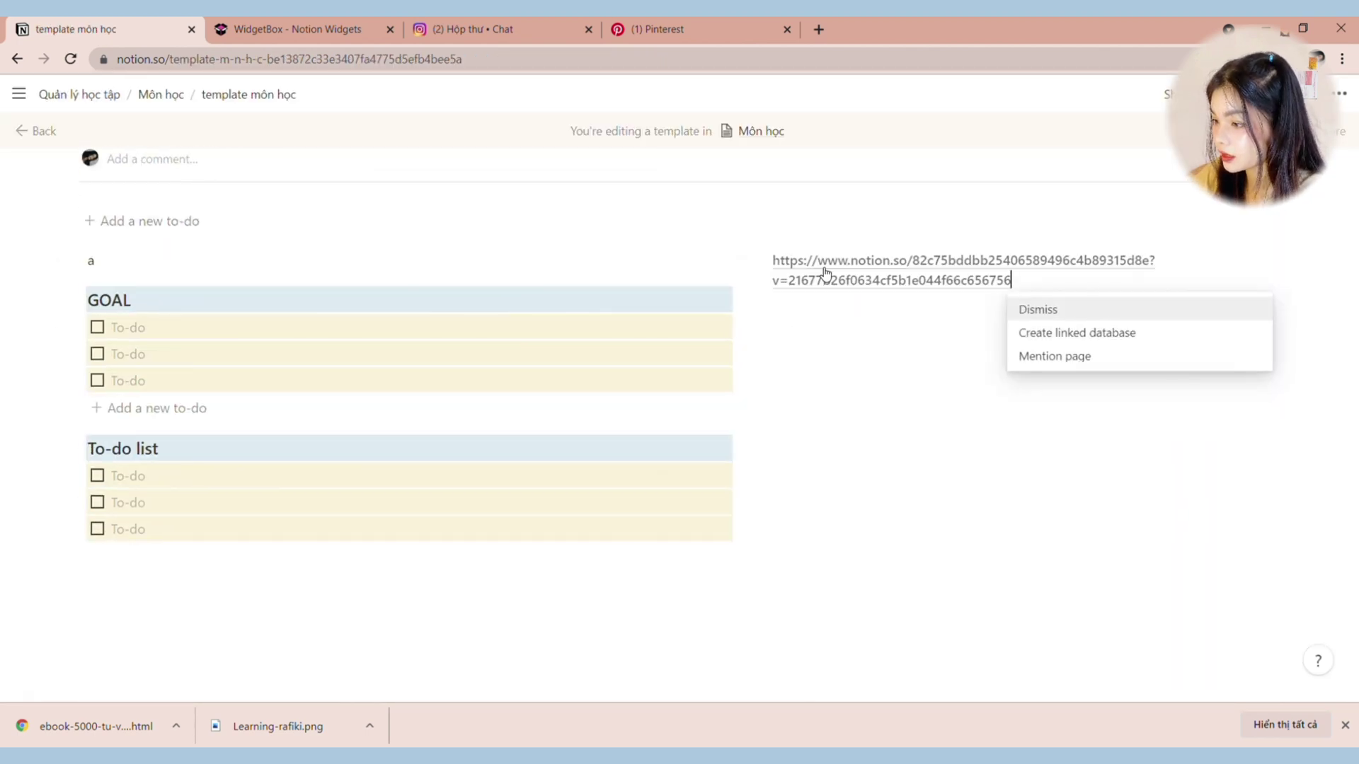
left_click(1055, 332)
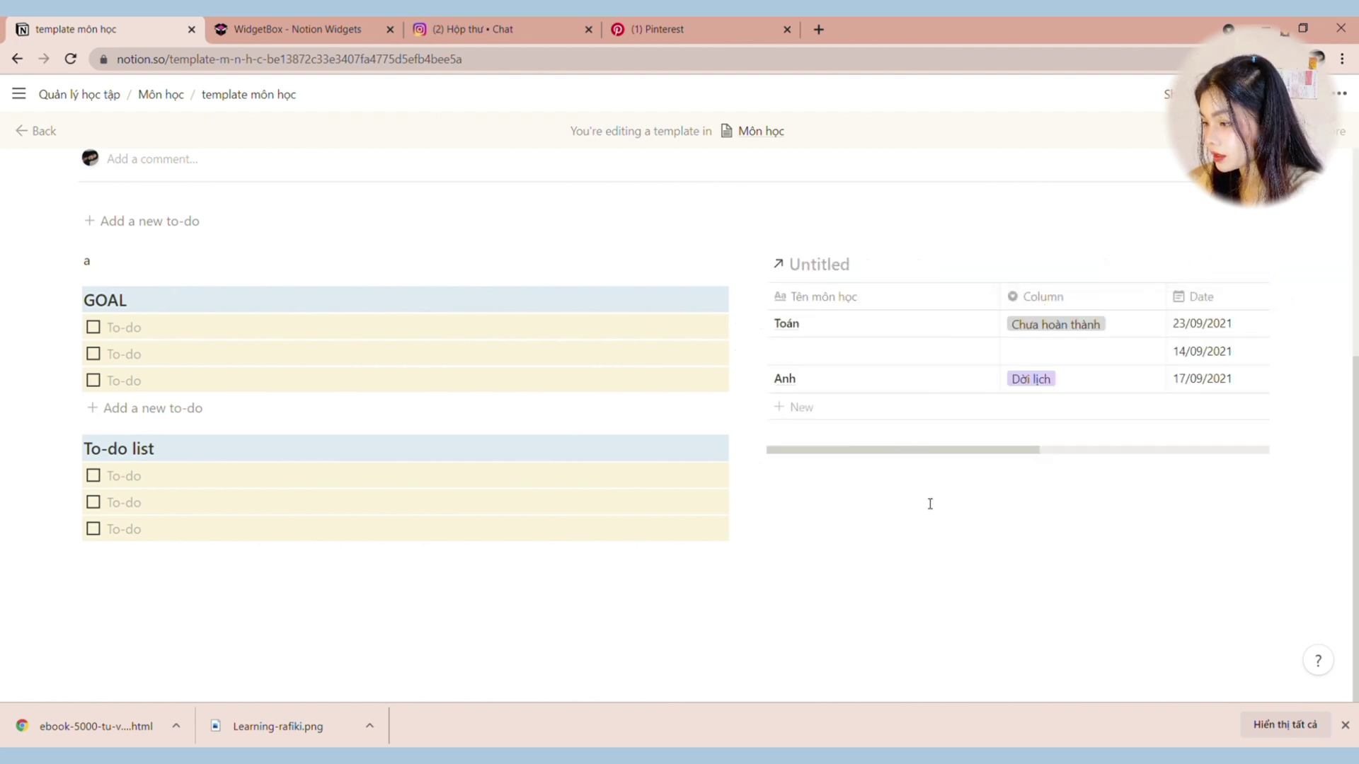
left_click(897, 266)
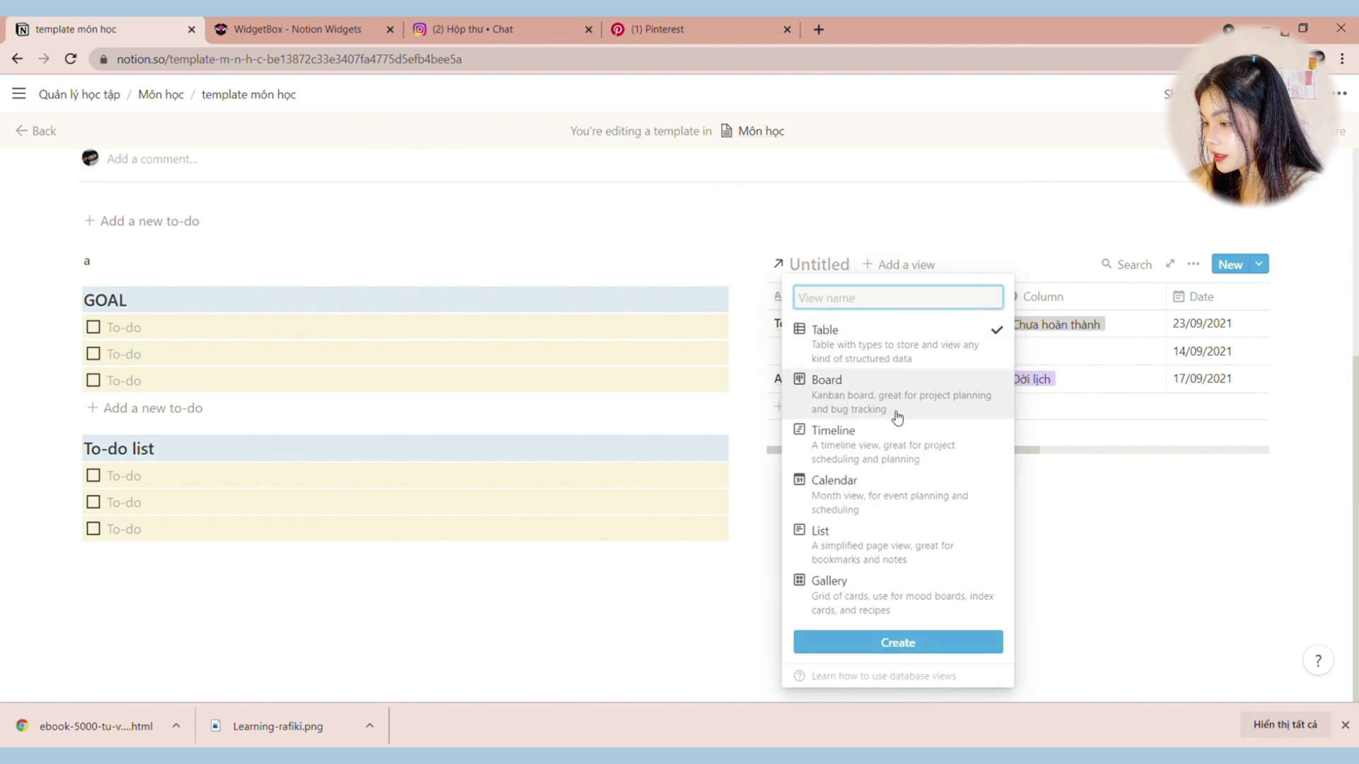
left_click(897, 495)
left_click(906, 642)
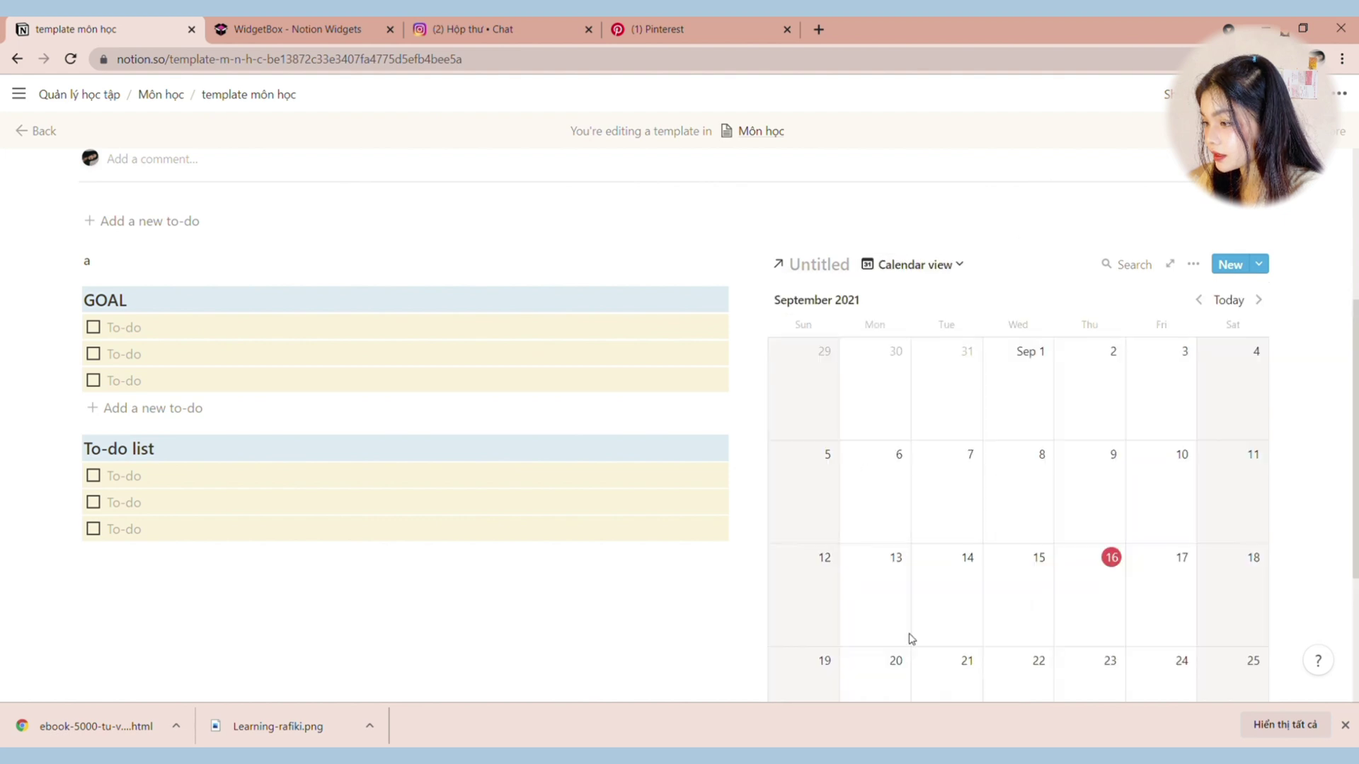
Step: Delete the Table view from the linked exam database
left_click(913, 266)
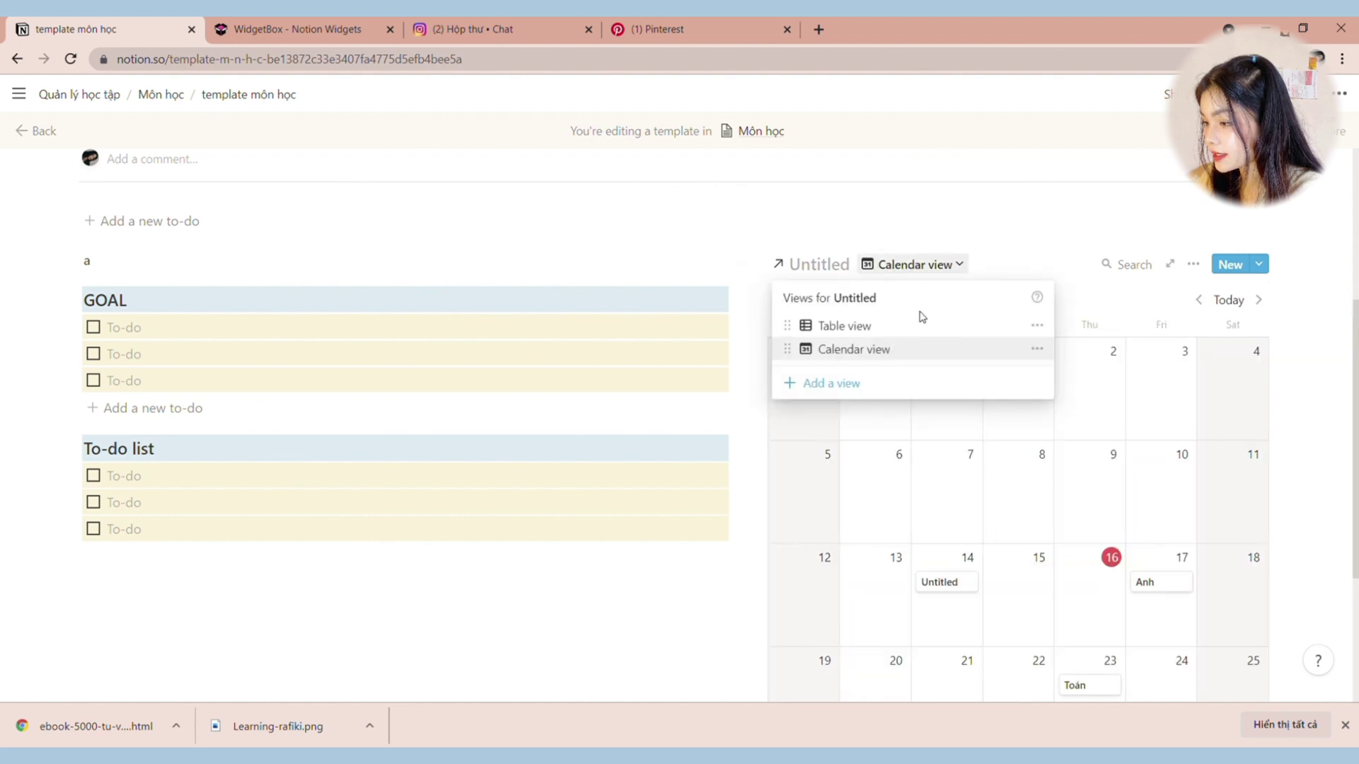
left_click(1036, 326)
left_click(990, 676)
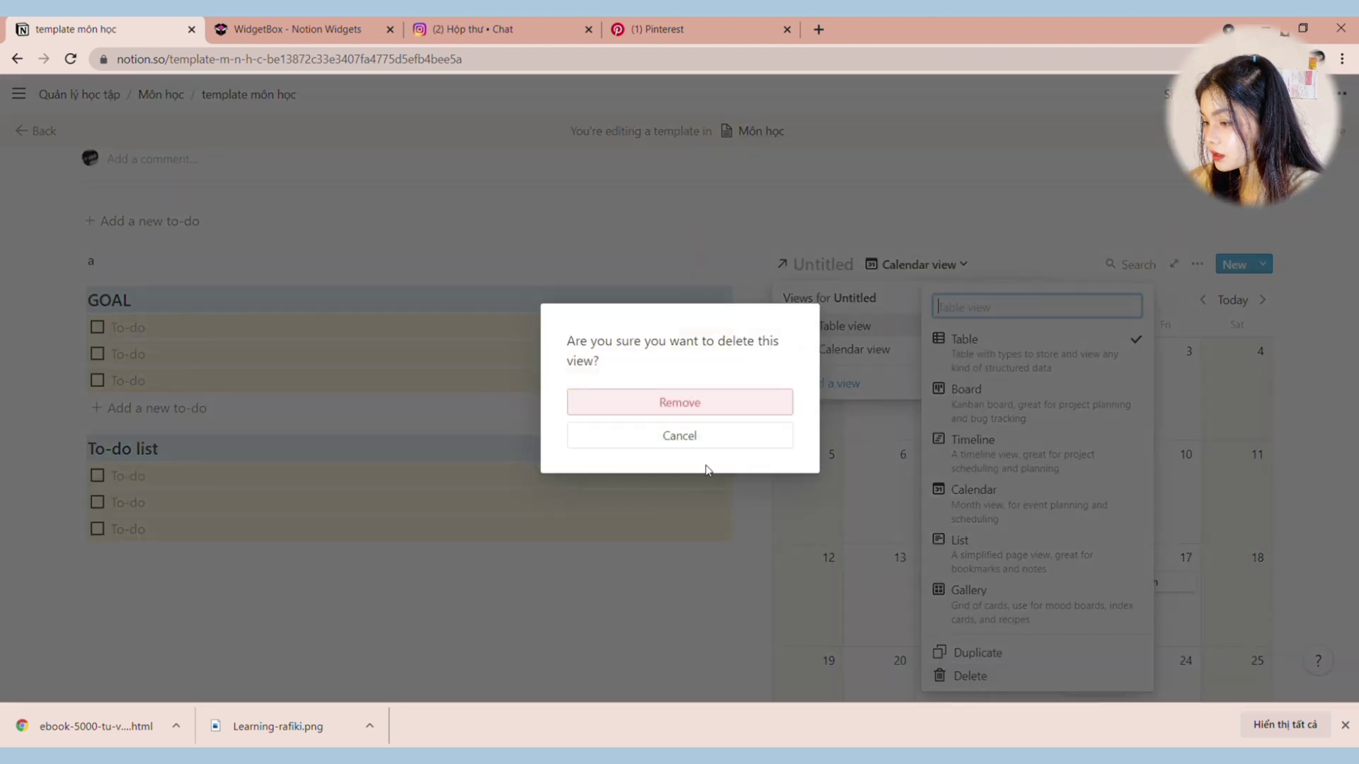
left_click(680, 402)
Step: Place the leftover "Add a new to-do" button under the To-do list and insert an inline gallery titled "Notebook" below it
left_click(661, 558)
scroll(231, 613, "down", 5)
scroll(286, 514, "up", 4)
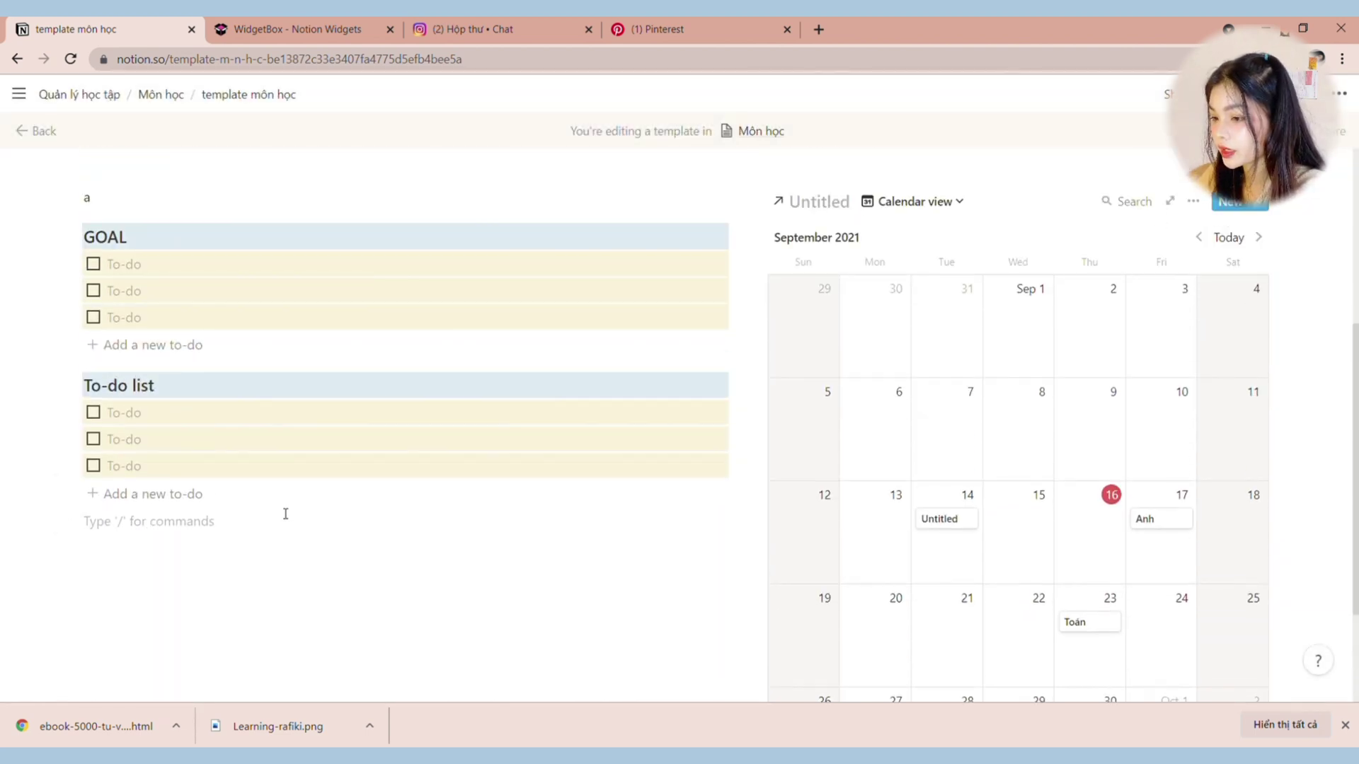
scroll(282, 515, "down", 2)
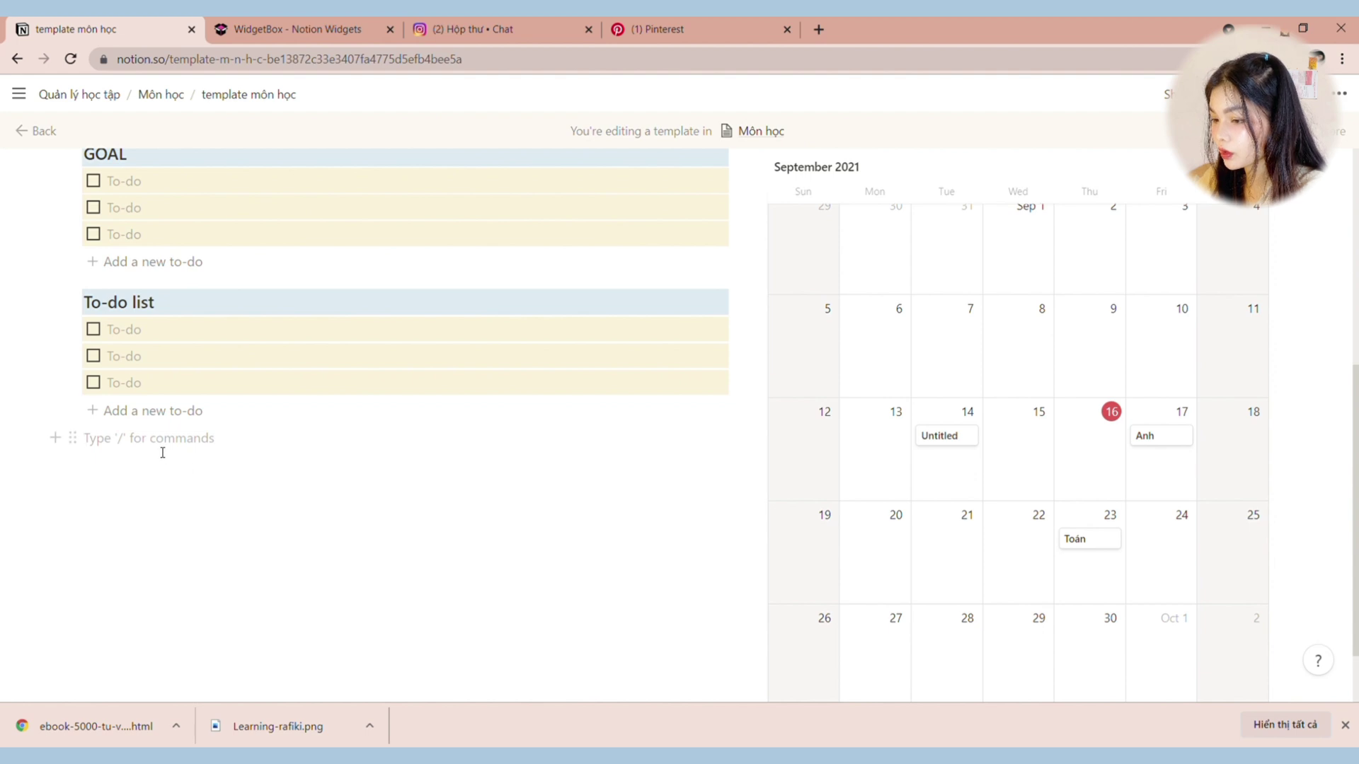
type("/gal")
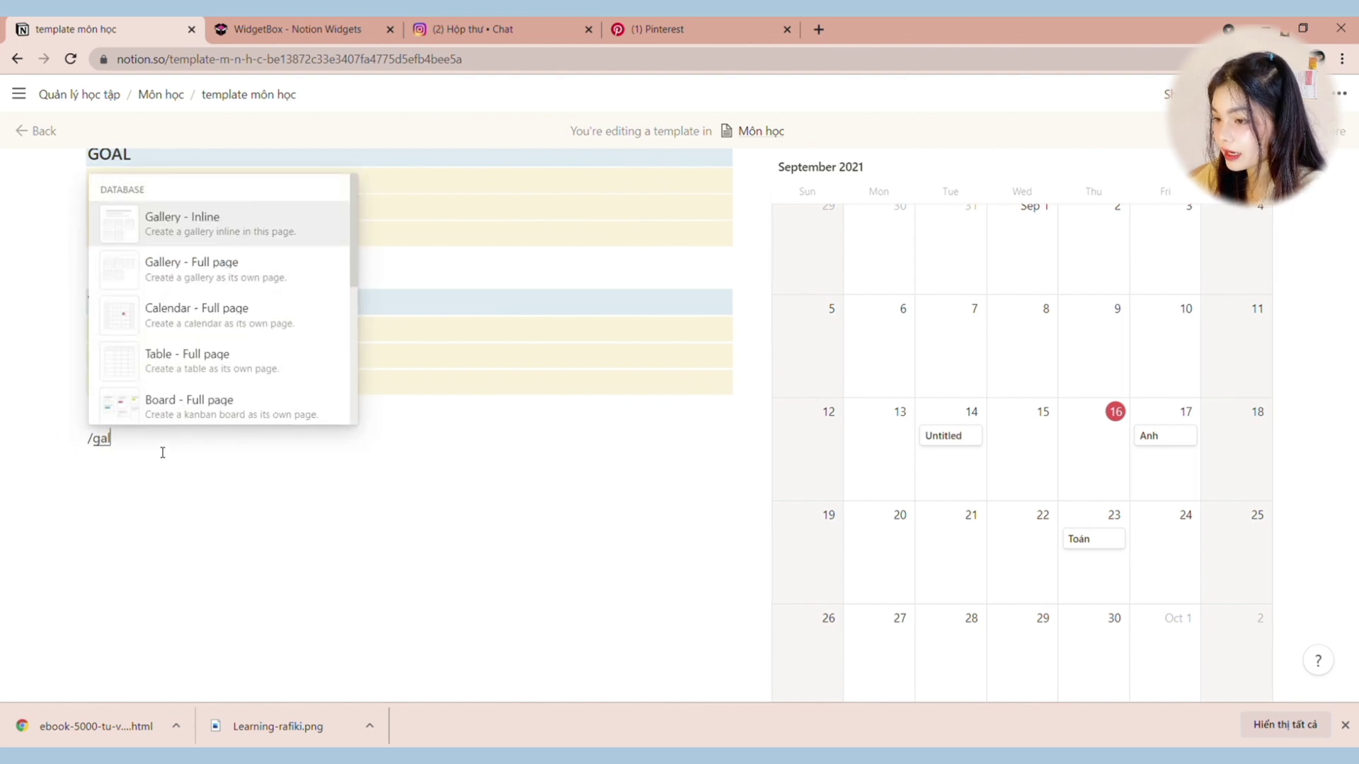
left_click(216, 226)
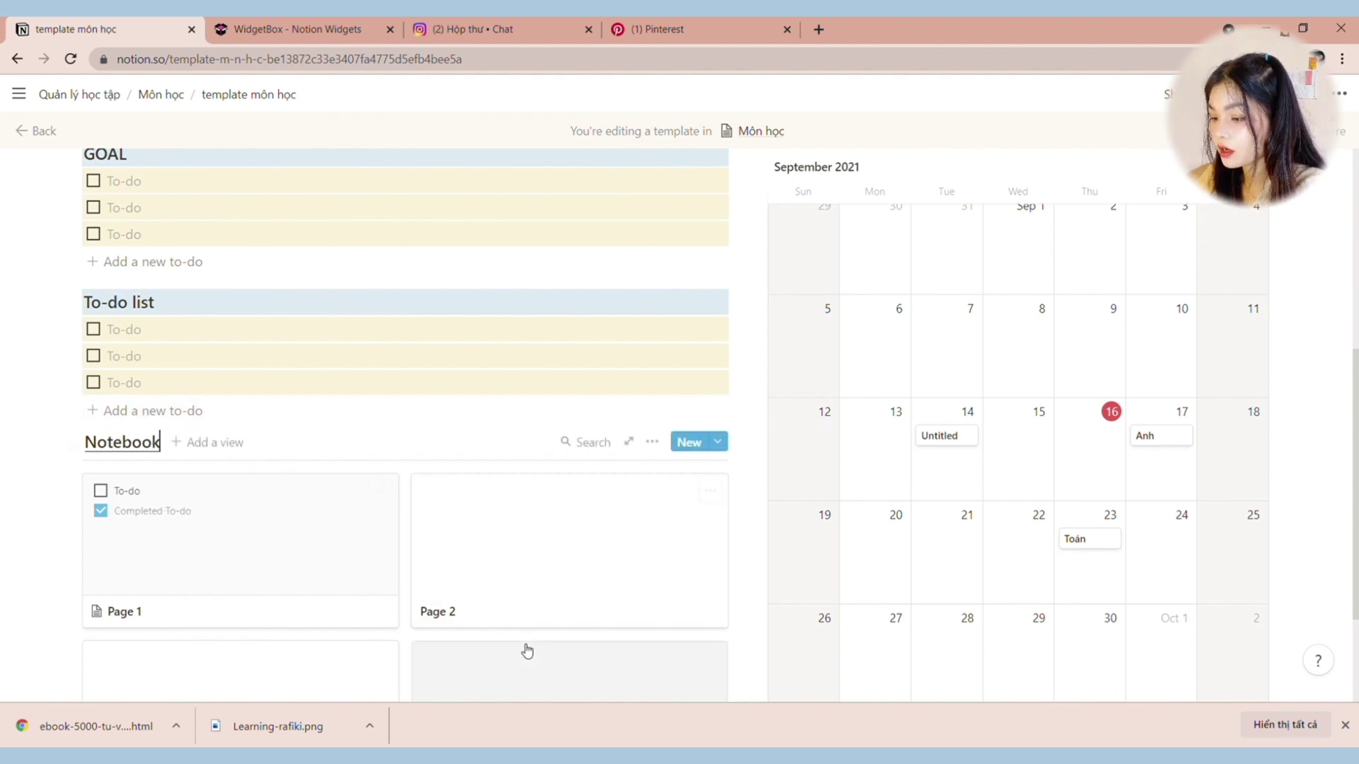
scroll(524, 646, "down", 4)
Step: Insert another inline gallery at full width below the two columns and add a Table view to it
left_click(231, 572)
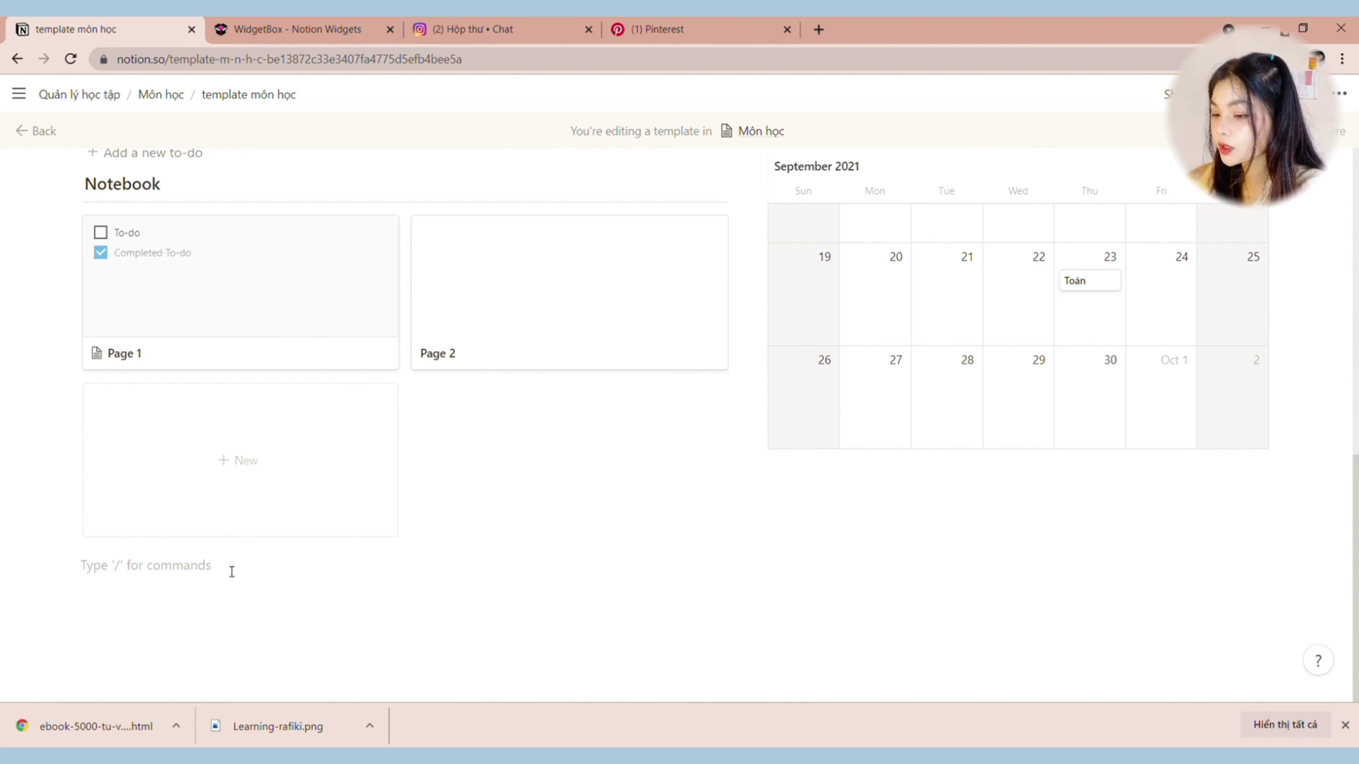
type("/")
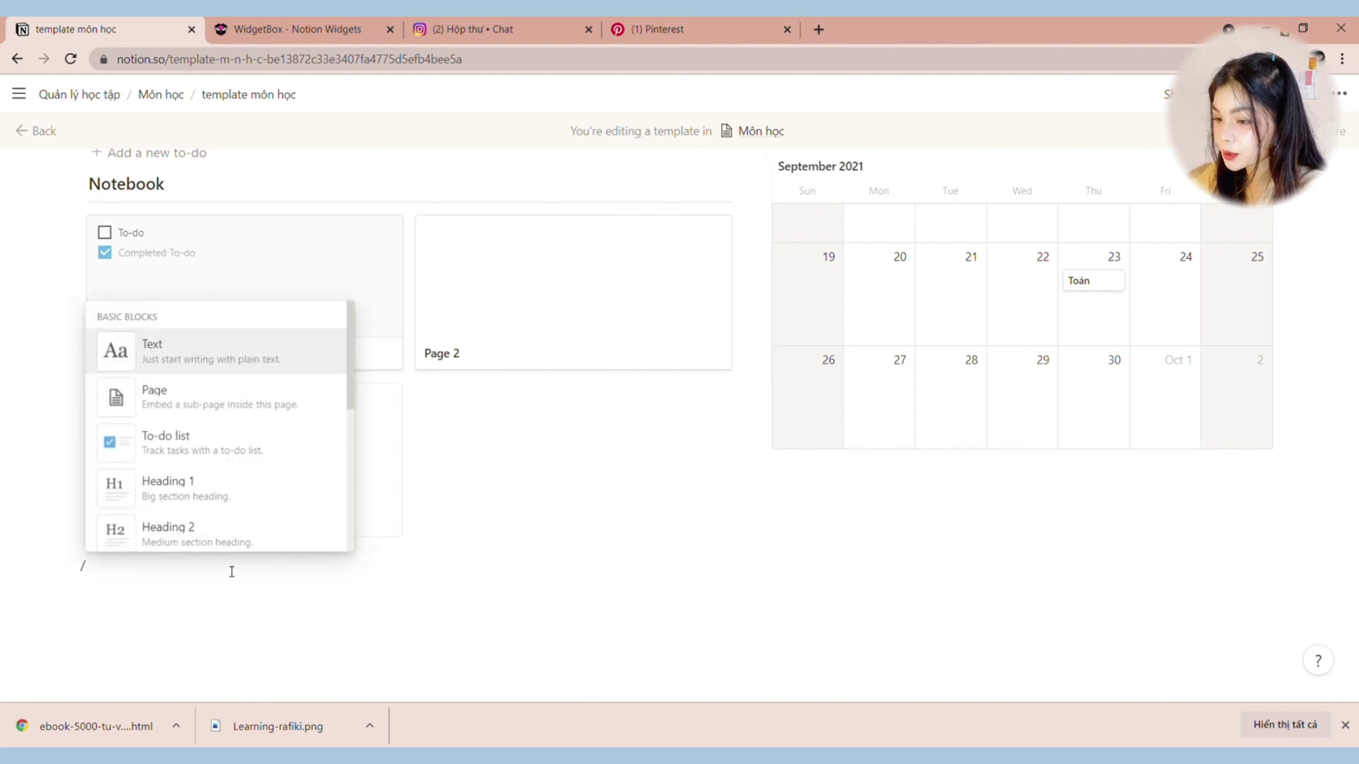
type("ga")
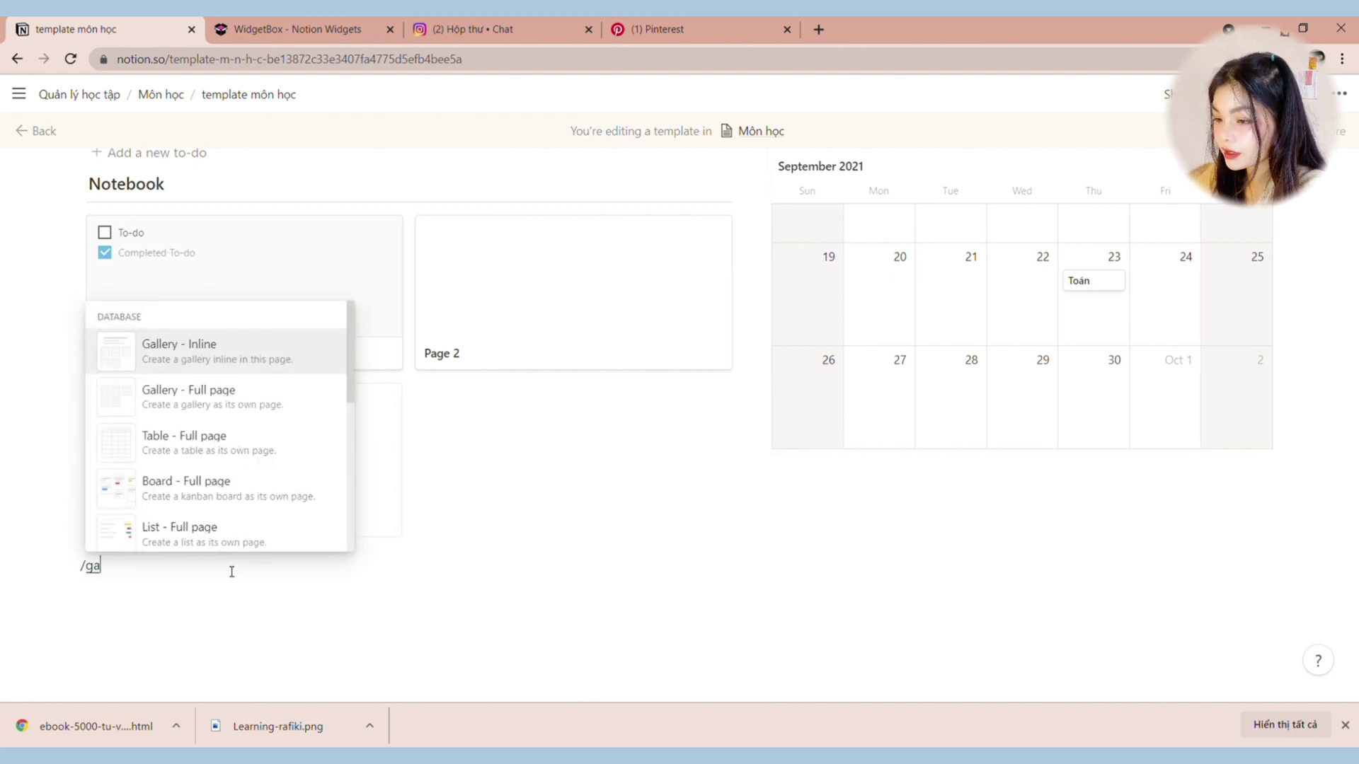
left_click(236, 358)
scroll(170, 516, "down", 1)
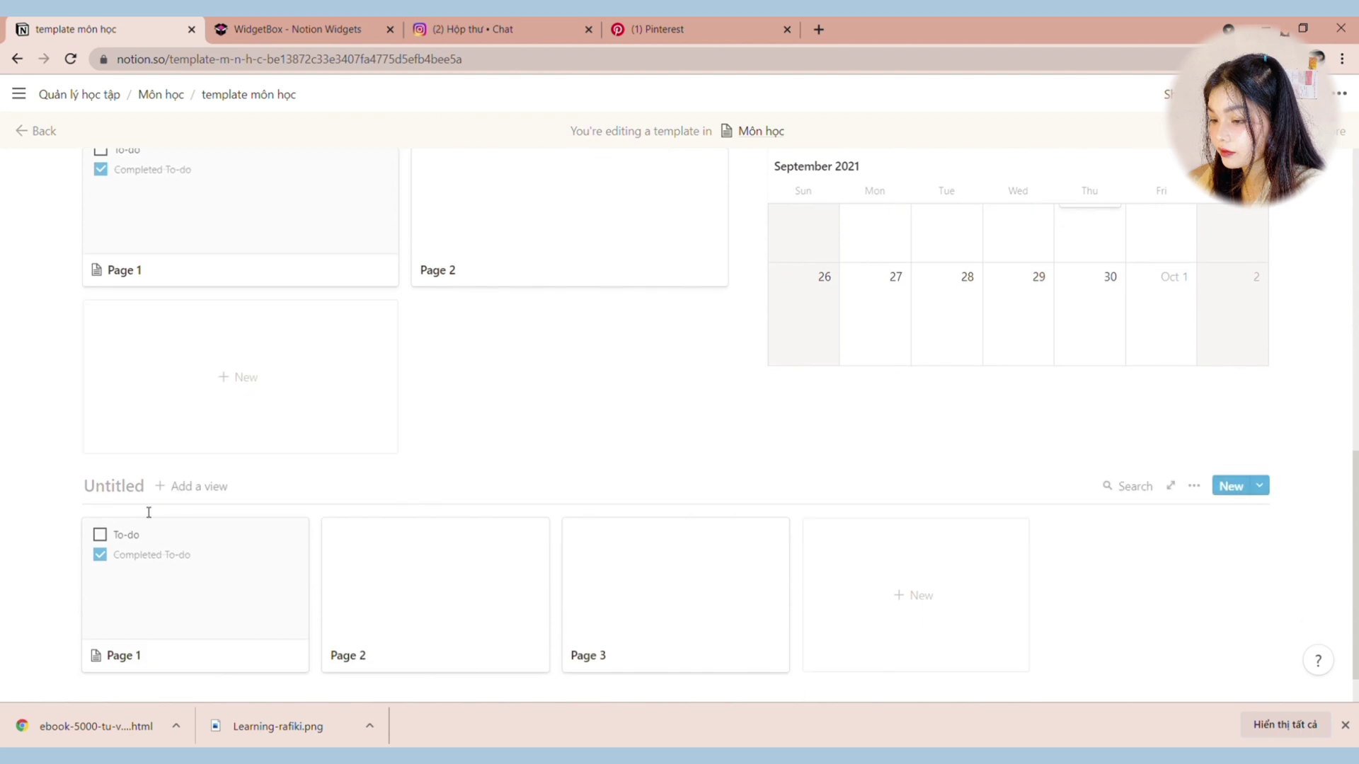
left_click(178, 488)
left_click(189, 647)
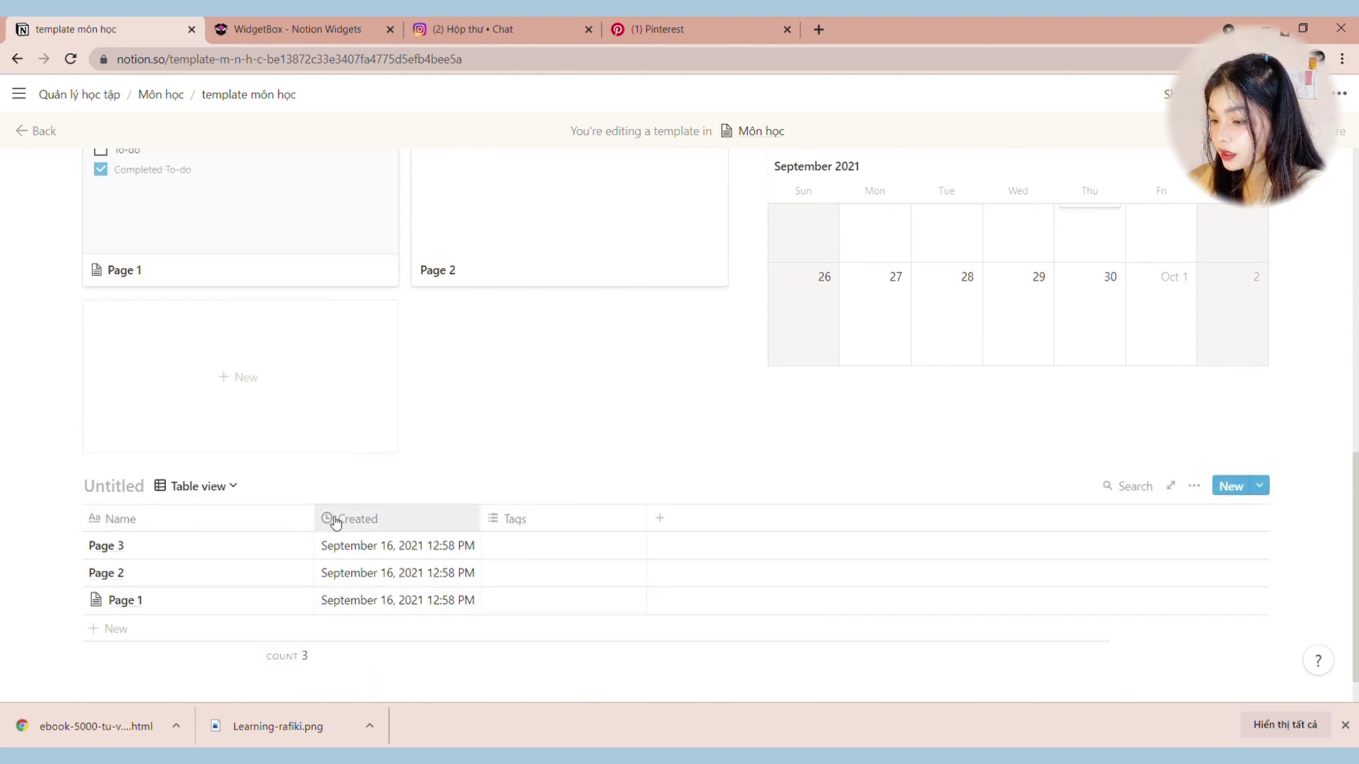
Step: Delete the Created and Tags properties from the new full-width database
left_click(352, 522)
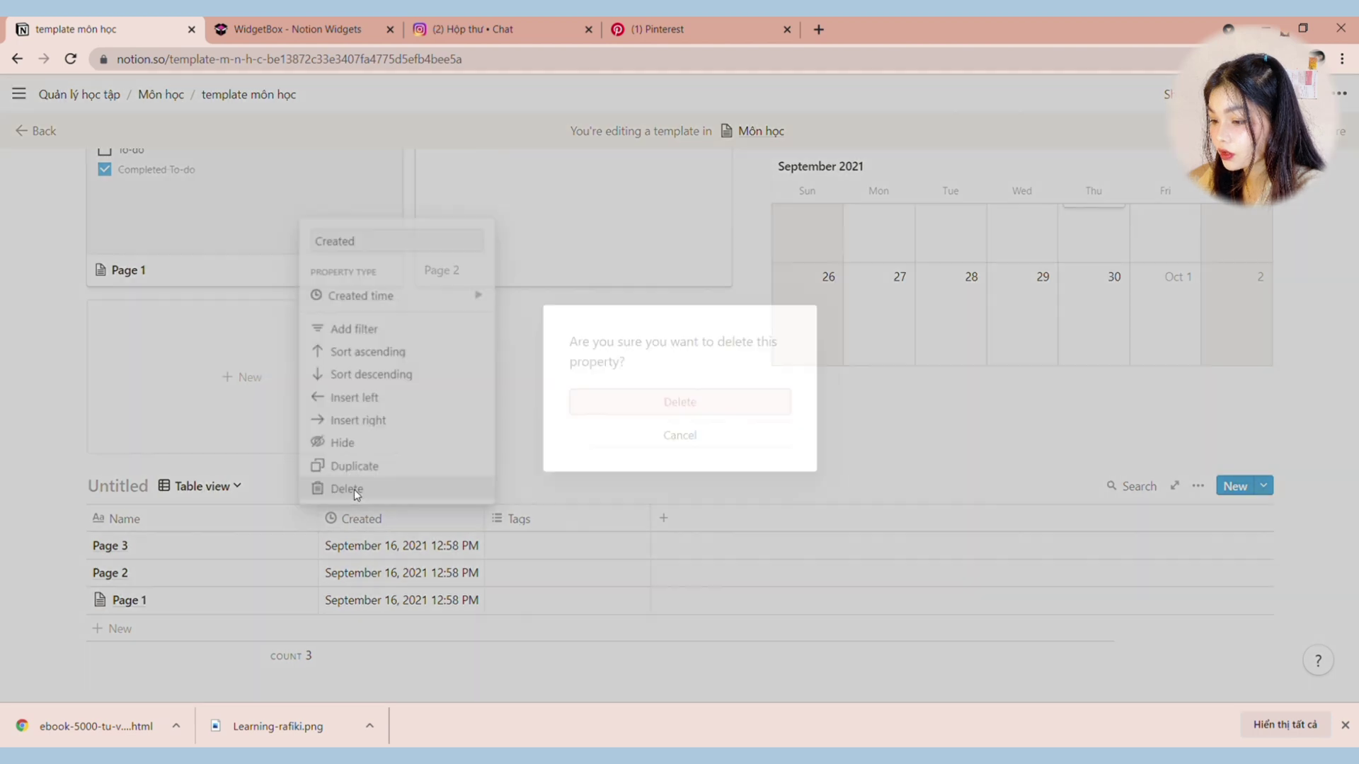
left_click(347, 488)
left_click(625, 401)
left_click(352, 523)
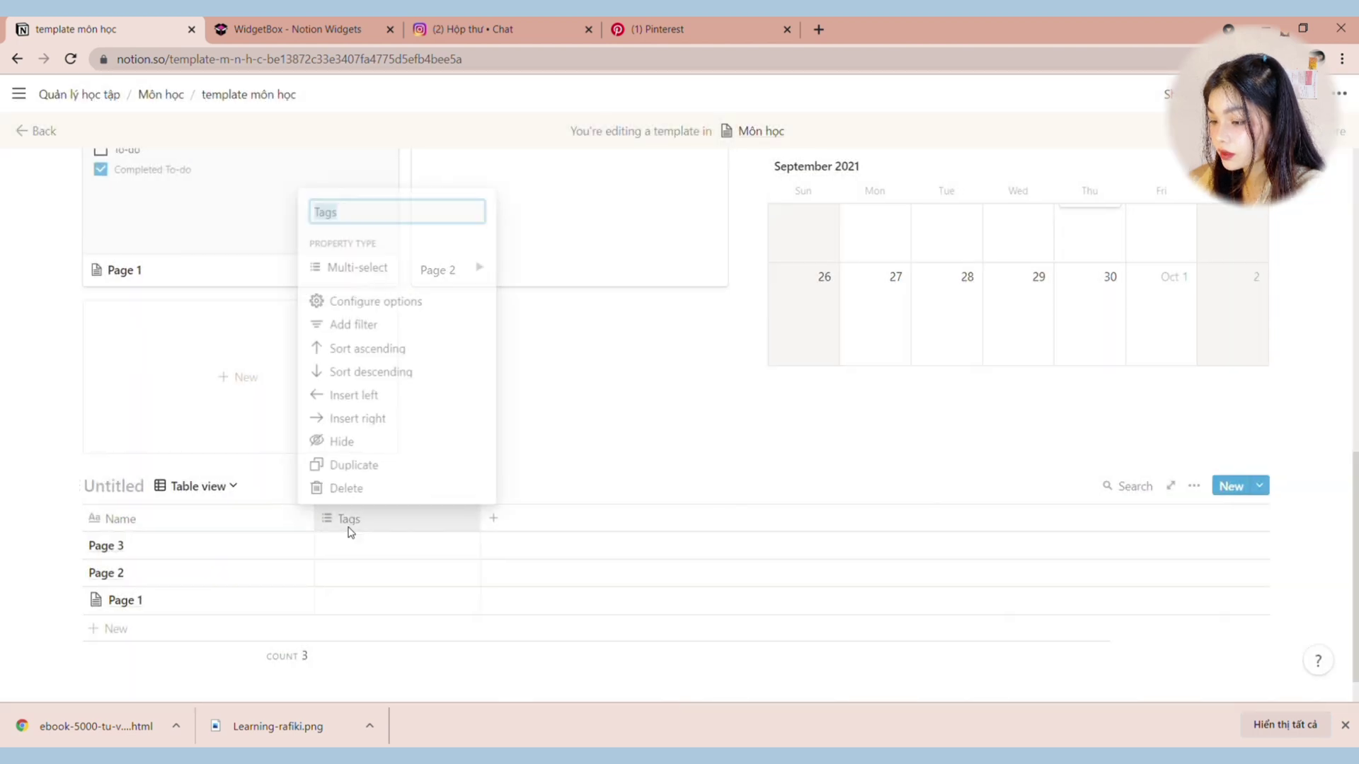
left_click(351, 488)
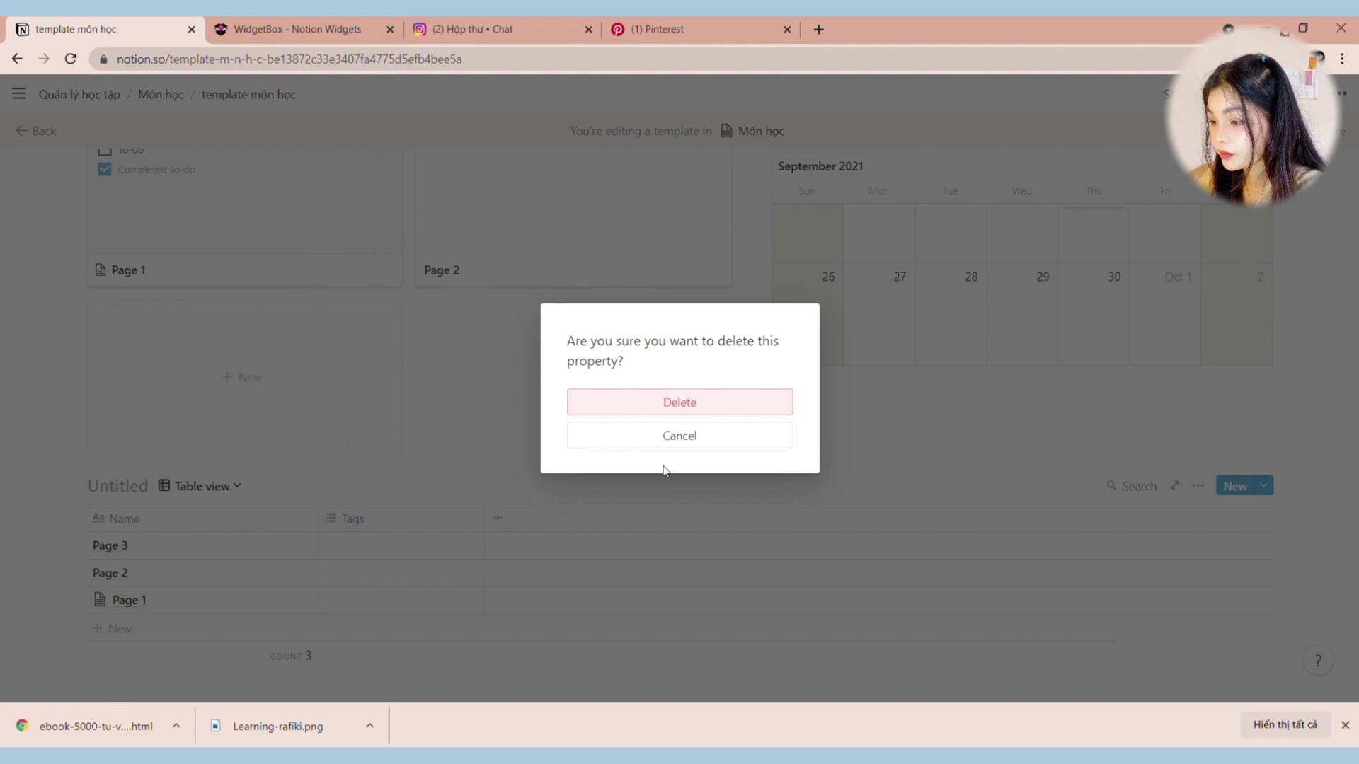
left_click(680, 402)
Step: Add a text property named "Tên tác giả" to the full-width table
left_click(329, 518)
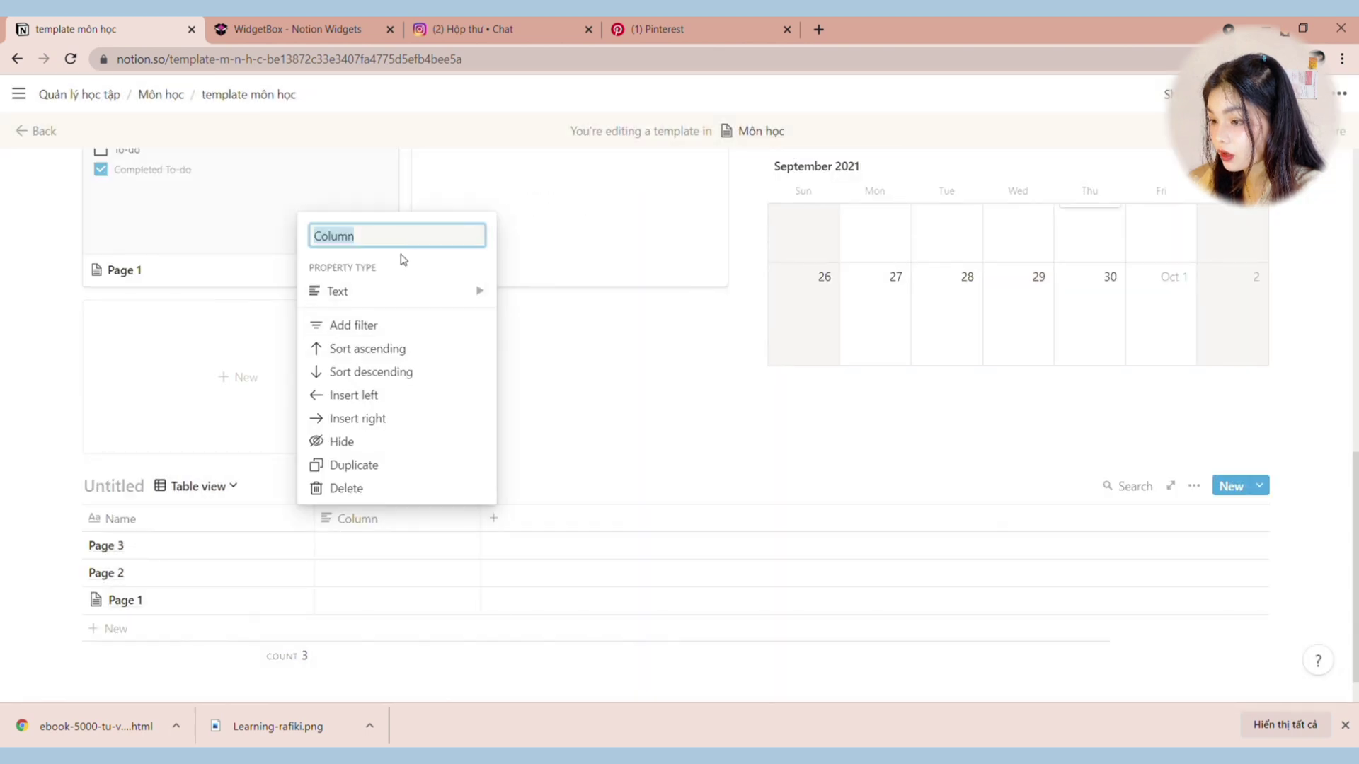
type("Tên tác giả")
key("Return")
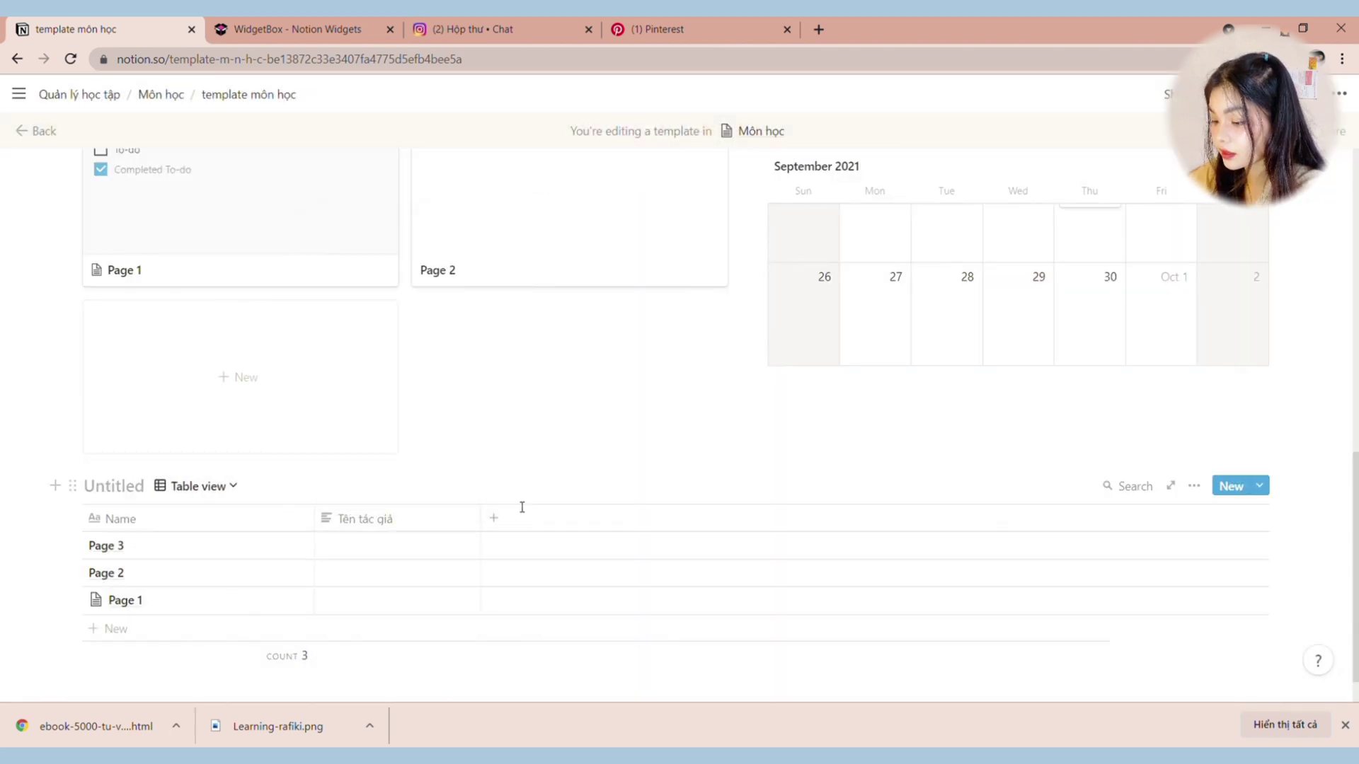
Step: Add a Select property named "Thể loại" after Tên tác giả
left_click(493, 518)
mouse_move(532, 288)
key("BackSpace")
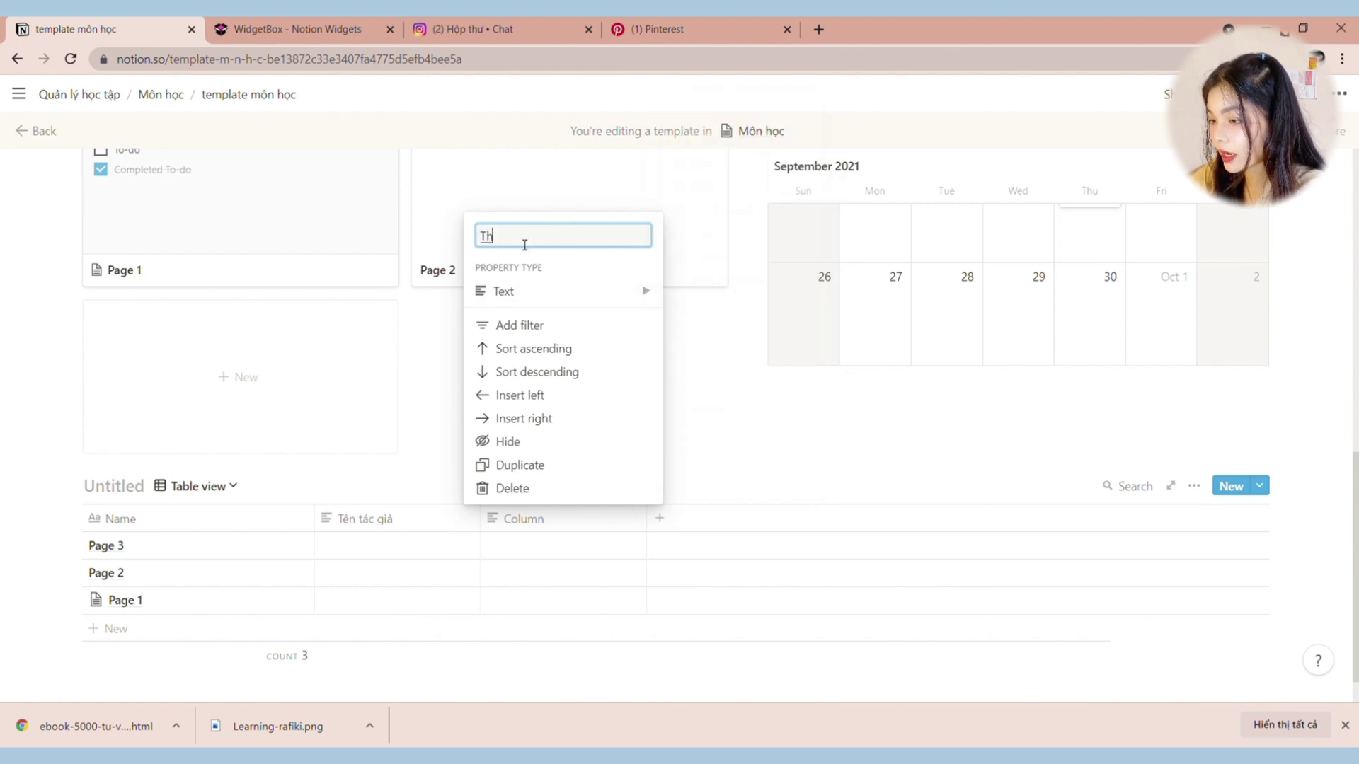
mouse_move(613, 297)
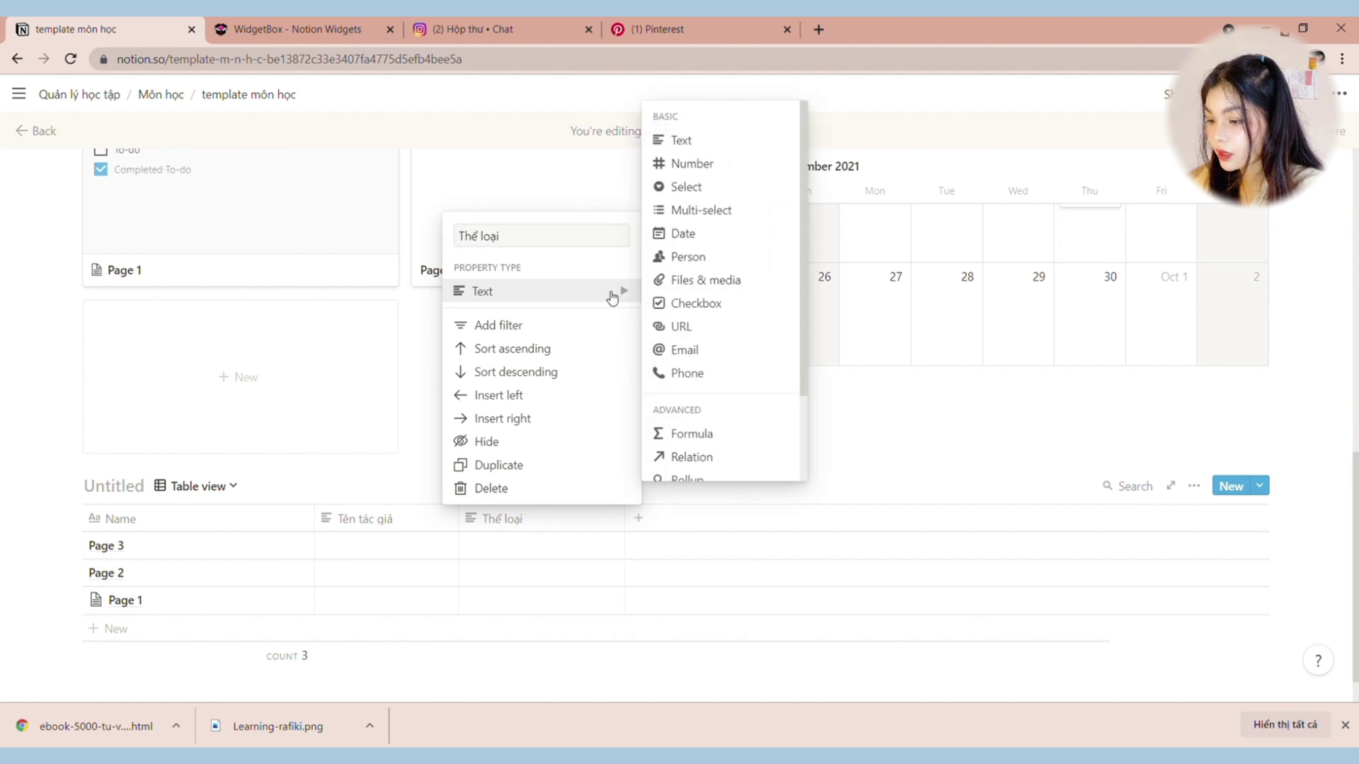
left_click(687, 186)
Step: Add a URL property named "Nguồn" after Thể loại
left_click(484, 521)
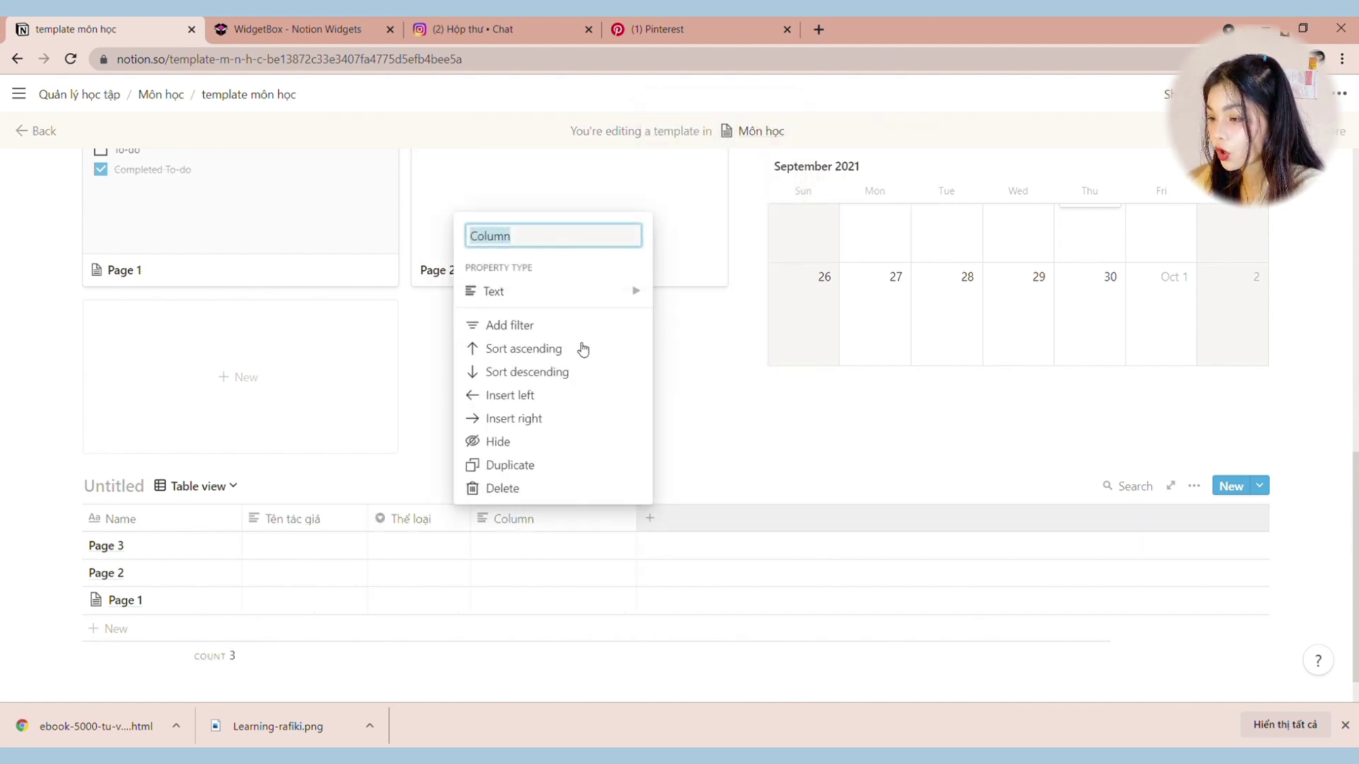
mouse_move(580, 278)
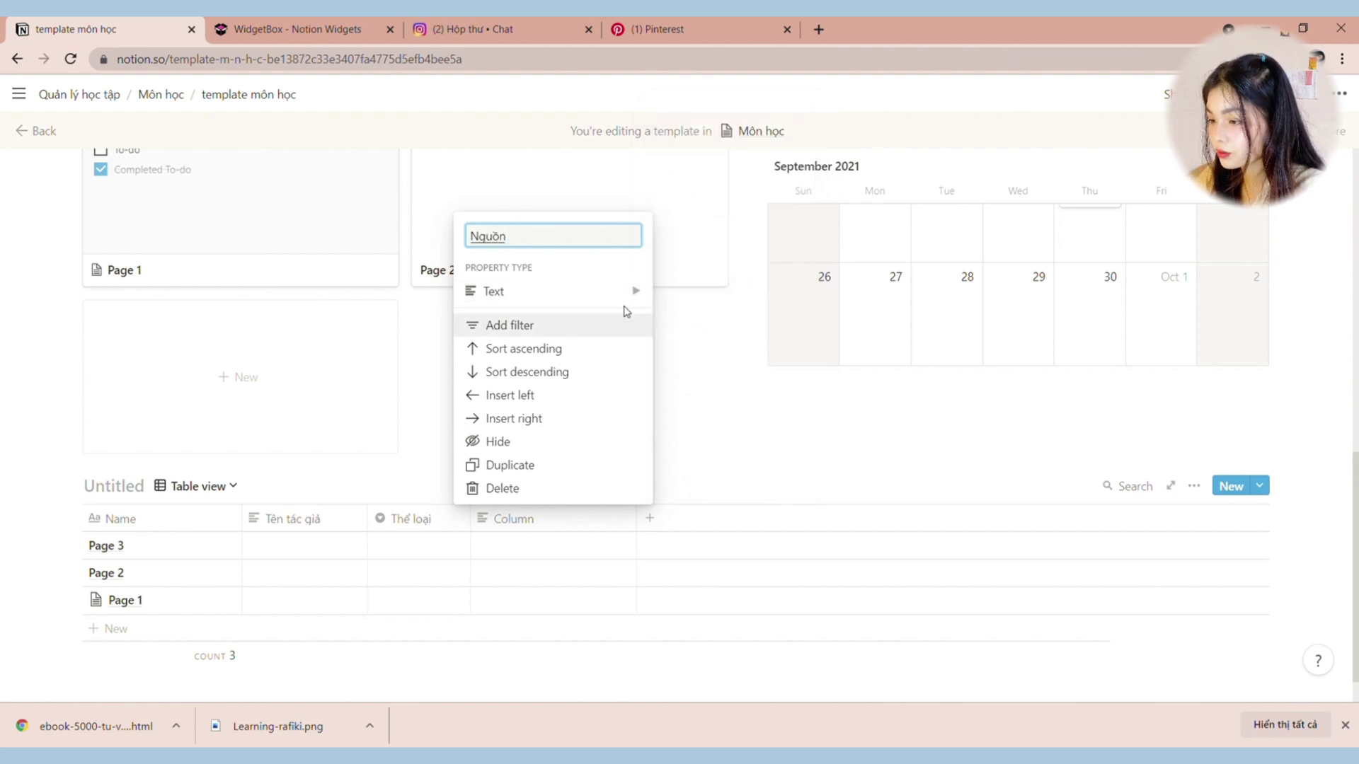
mouse_move(627, 293)
left_click(692, 328)
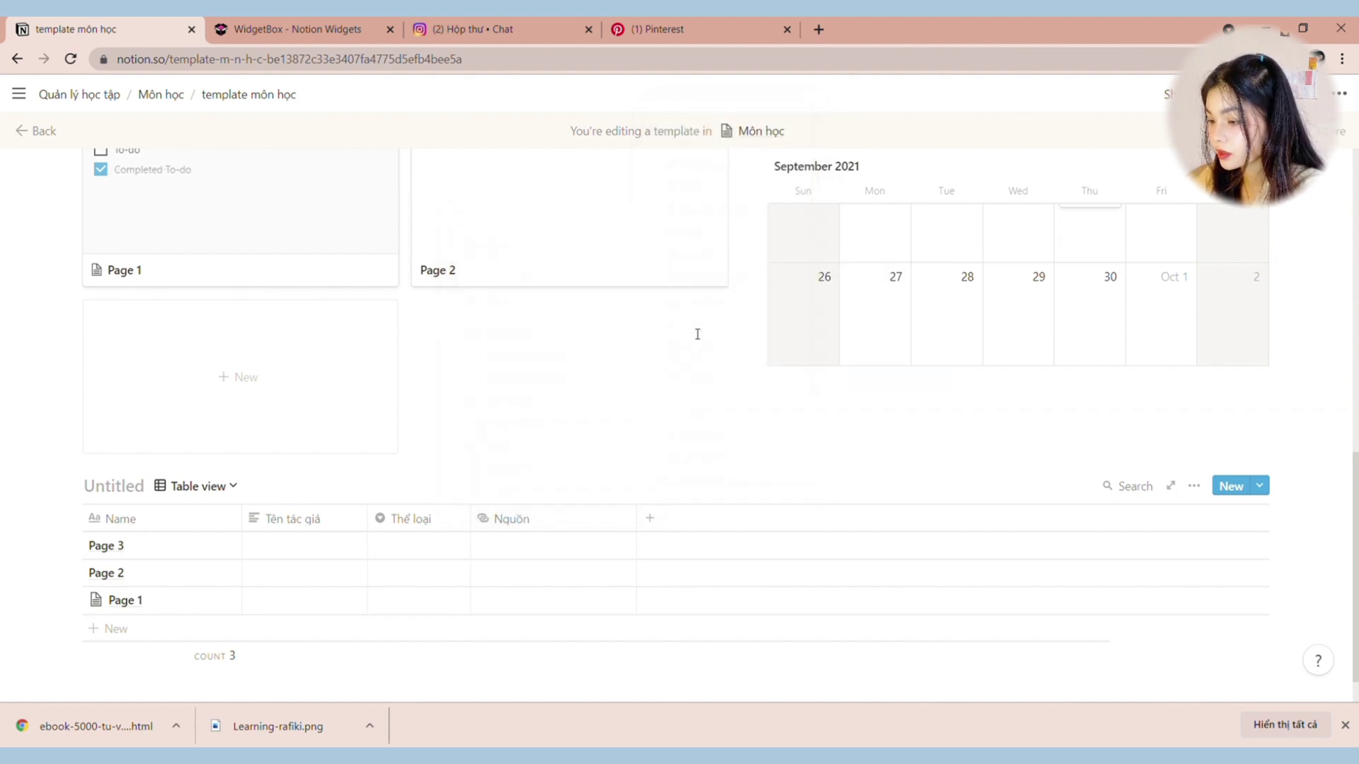
Step: Add a Select property named "Tình trạng" after Nguồn
left_click(649, 518)
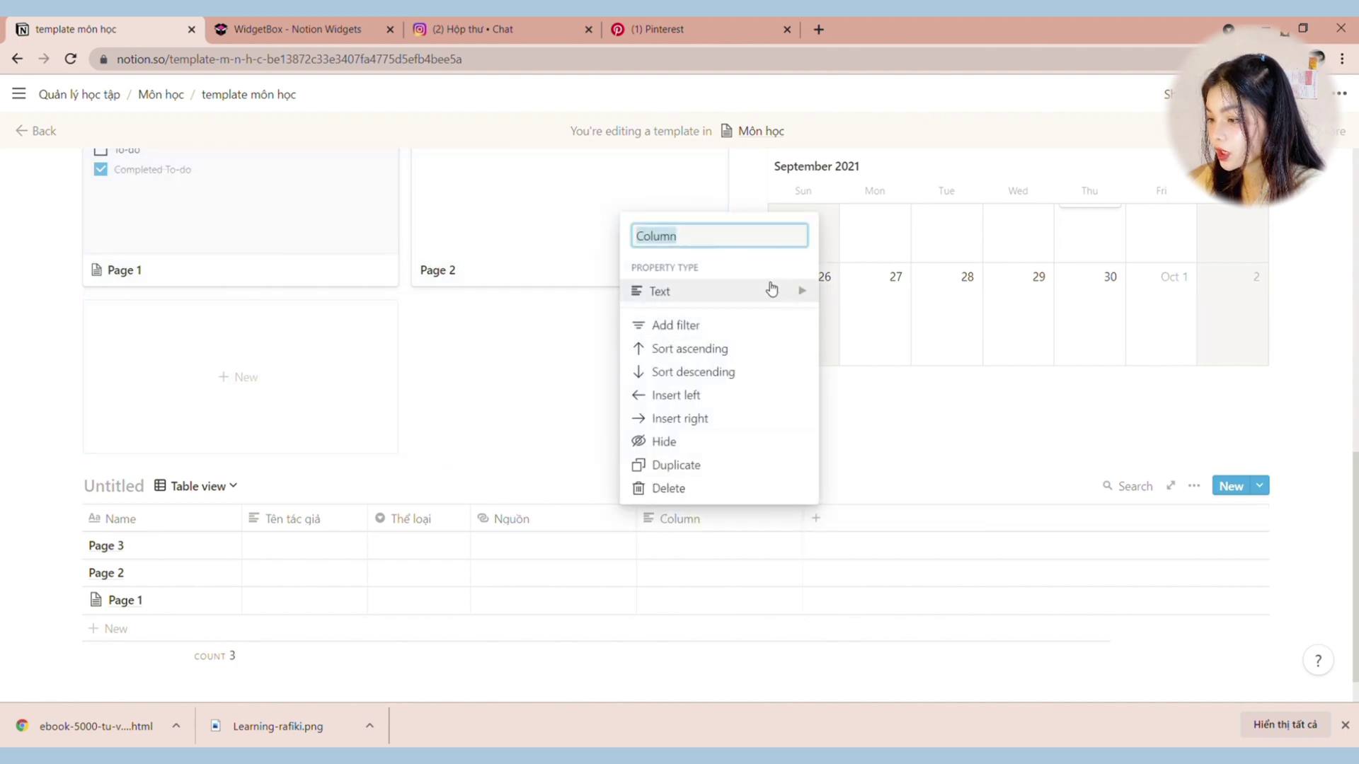
mouse_move(772, 293)
left_click(885, 186)
left_click(703, 525)
type("T")
left_click(714, 556)
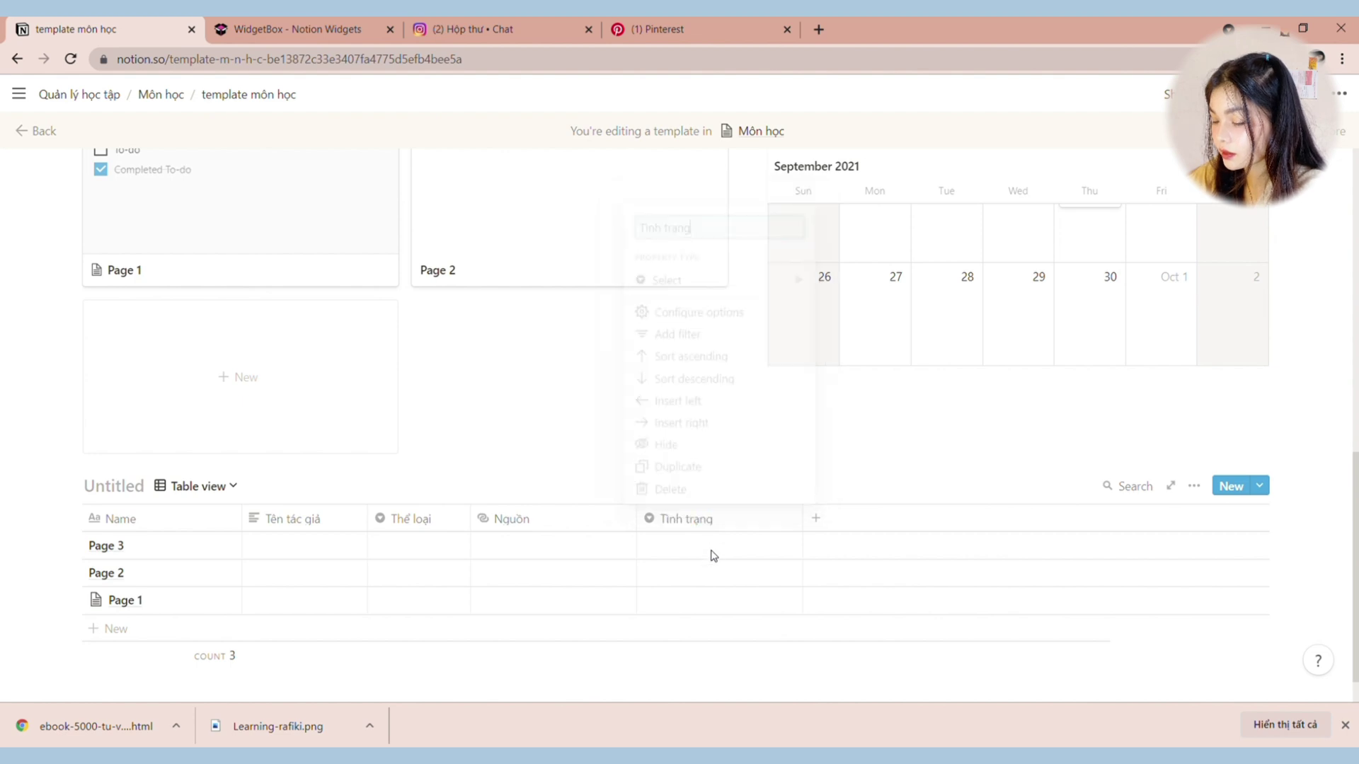
Step: Create the options "Đã hoàn thành" and "Chưa" for the Tình trạng property from the Page 3 row
left_click(717, 556)
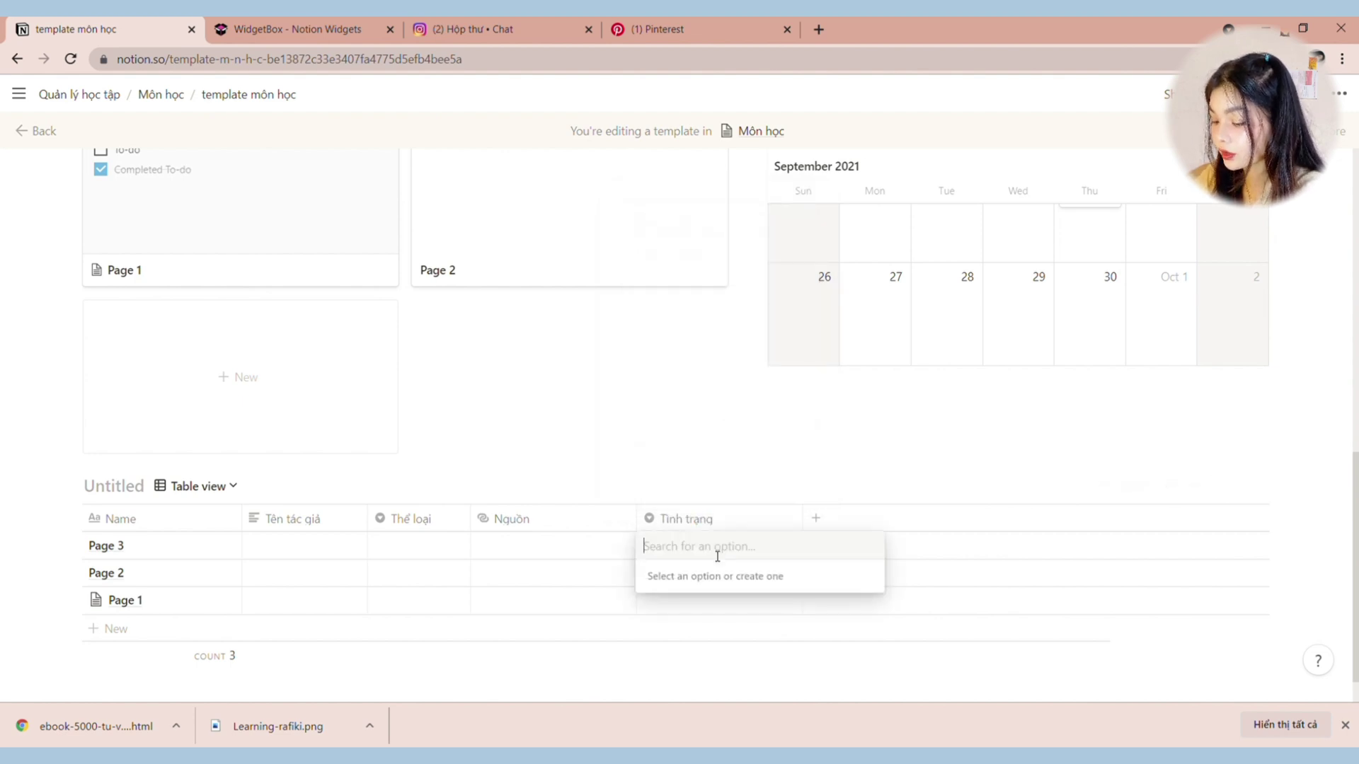
type("D")
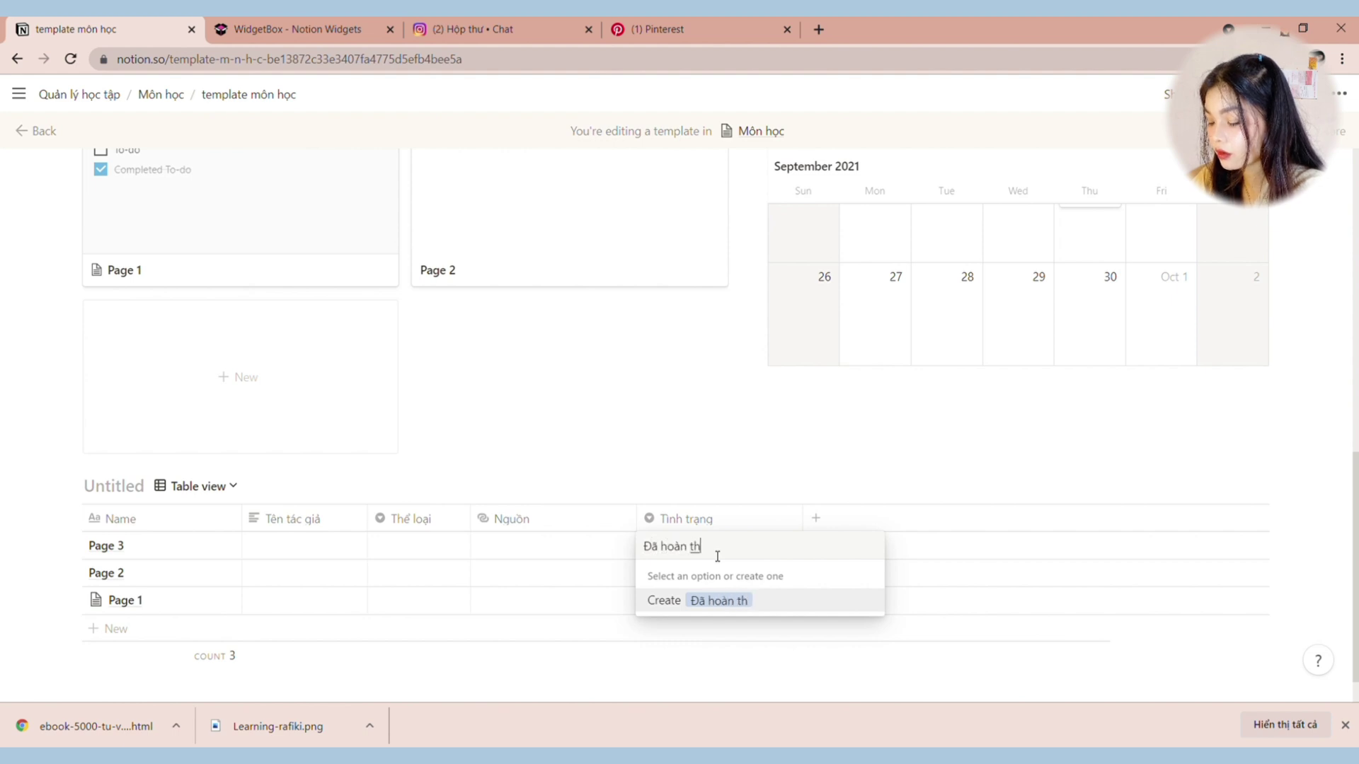
key("Return")
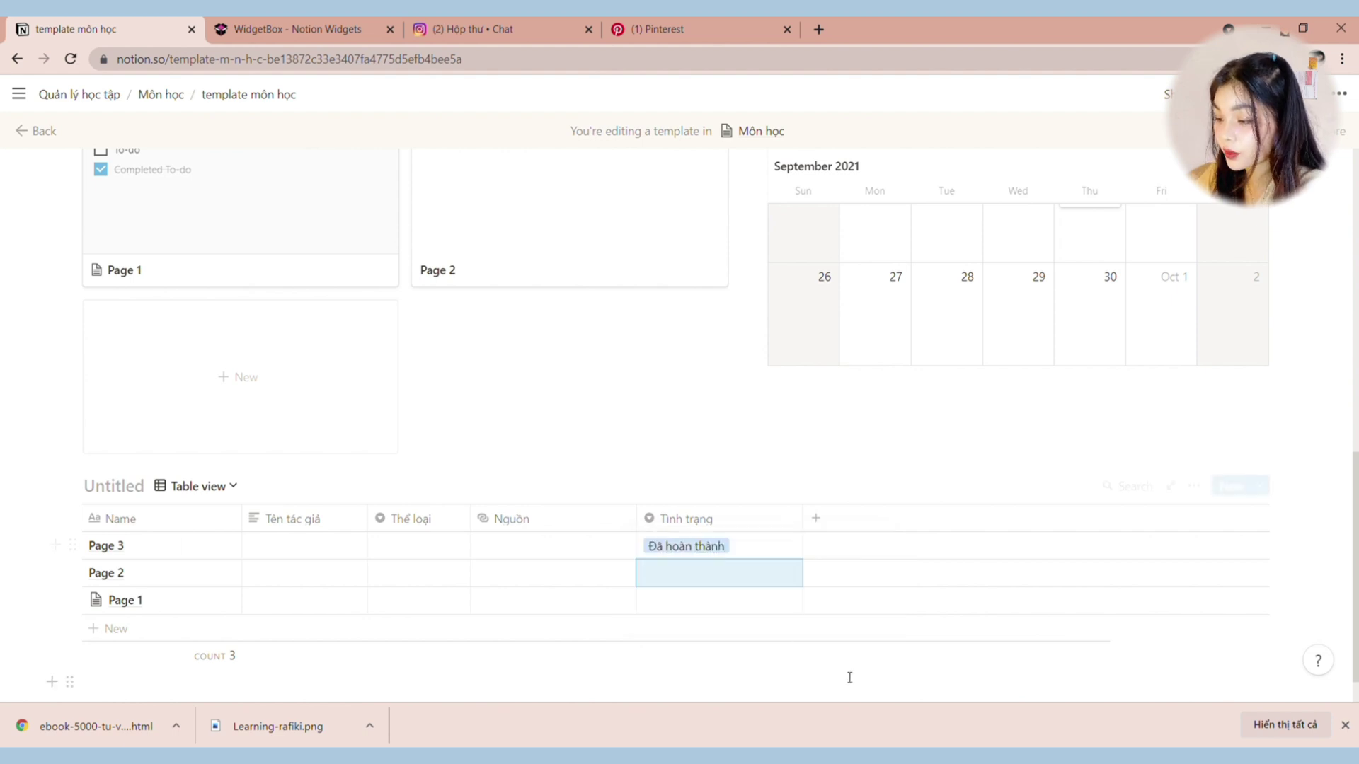
left_click(748, 546)
type("Chu")
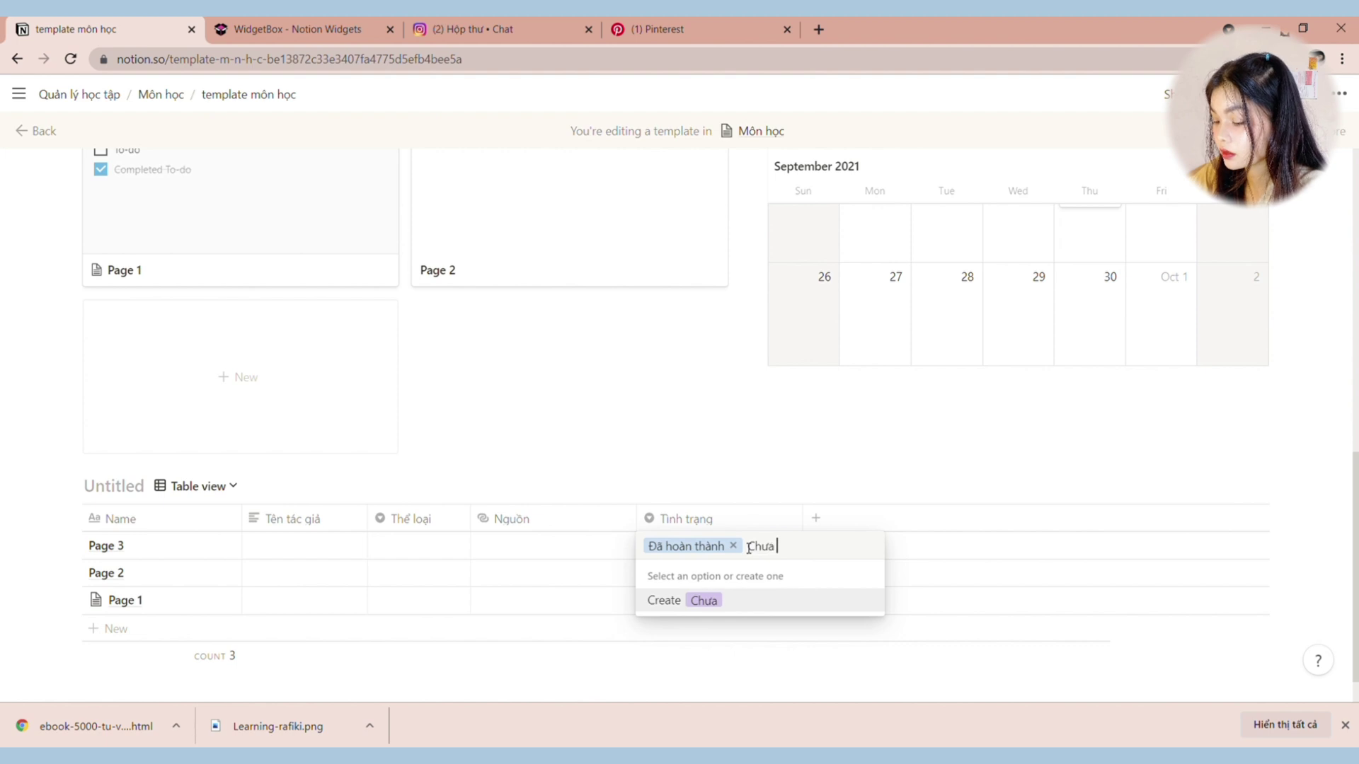
left_click(1019, 471)
Step: Leave the template môn học editor and return to the Môn học gallery
scroll(991, 474, "up", 10)
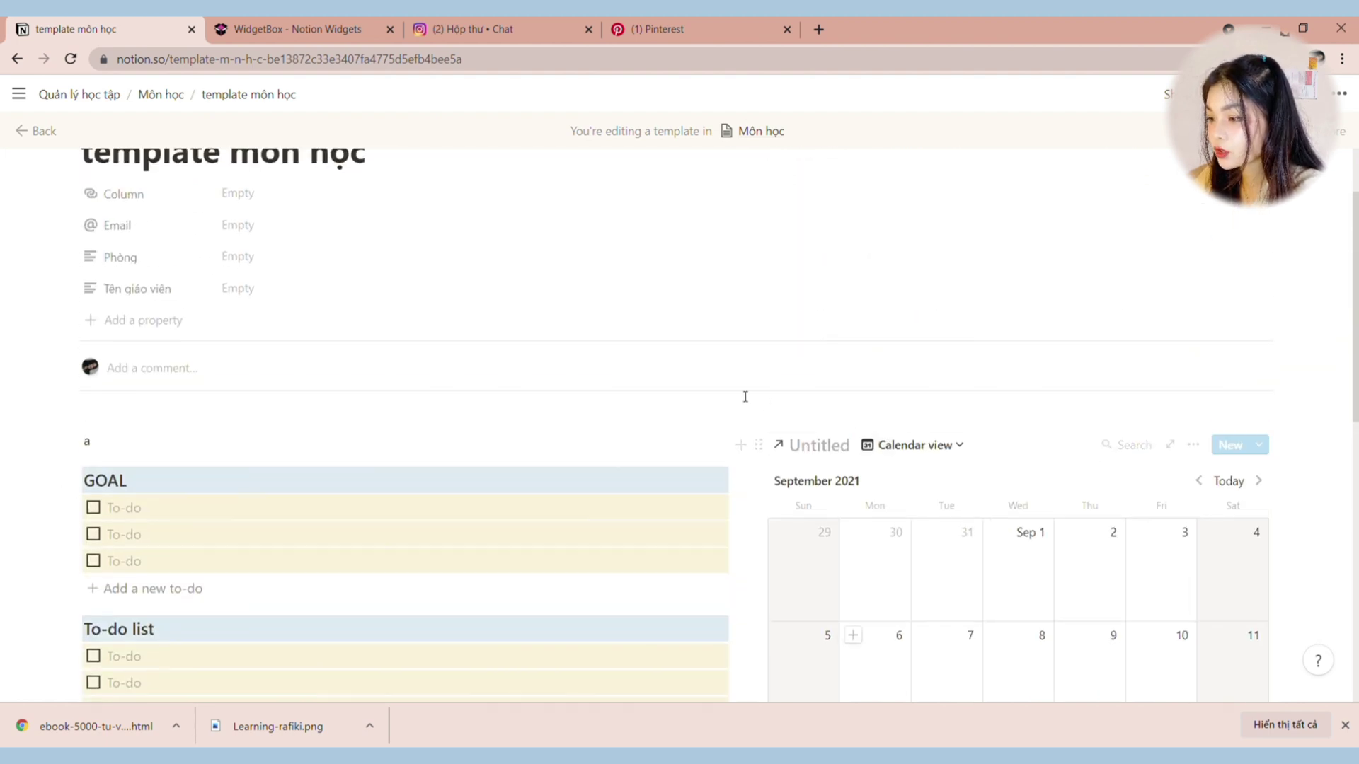
scroll(752, 397, "up", 2)
left_click(160, 96)
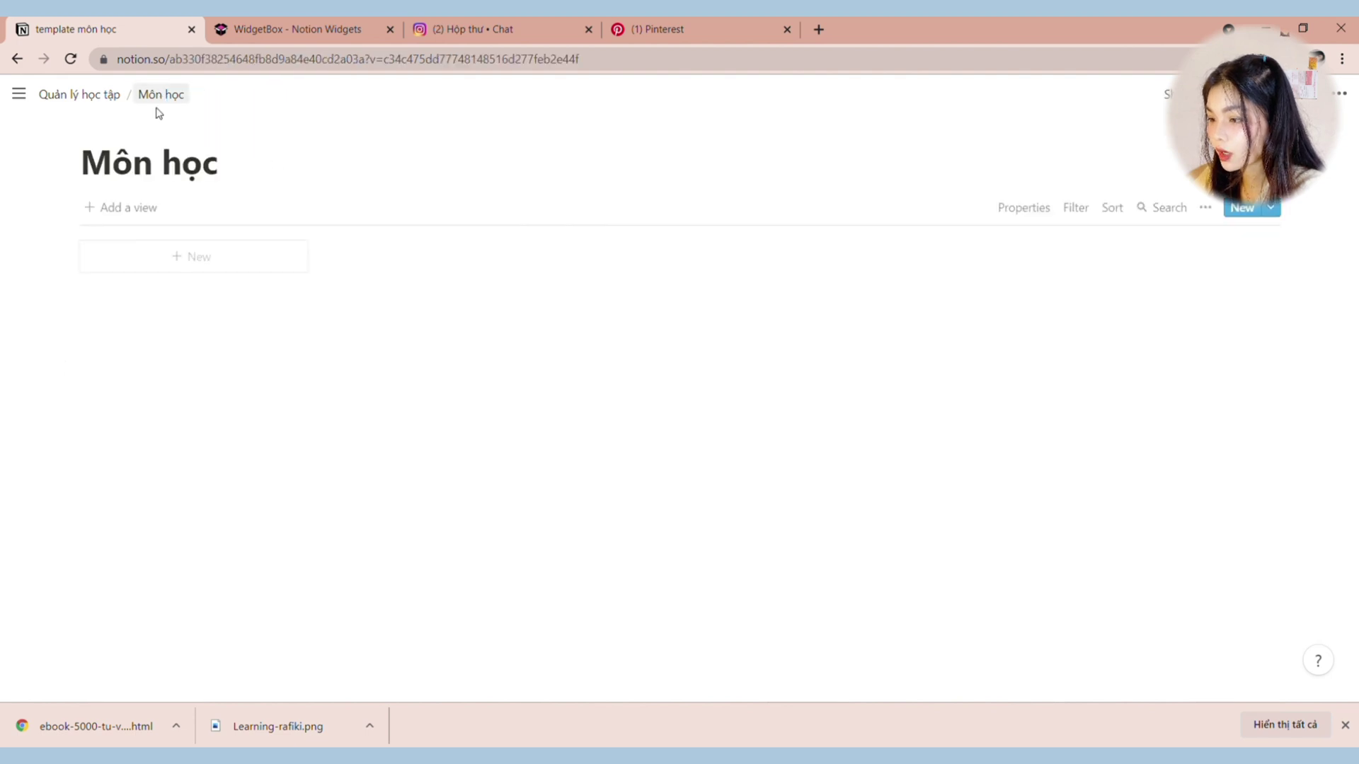
Step: Open Page 2 from the Môn học gallery, apply the template môn học to it, and expand it to a full page
left_click(380, 331)
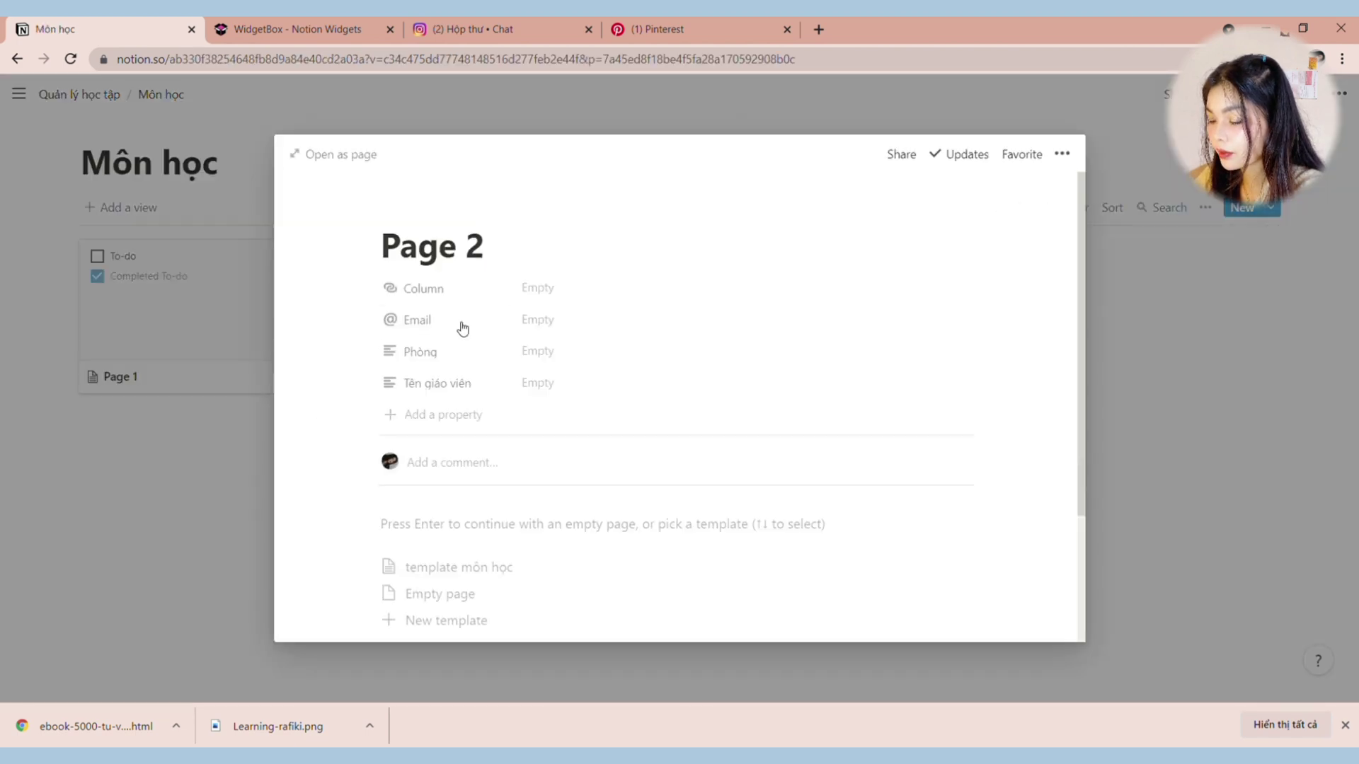
scroll(460, 340, "down", 3)
left_click(461, 402)
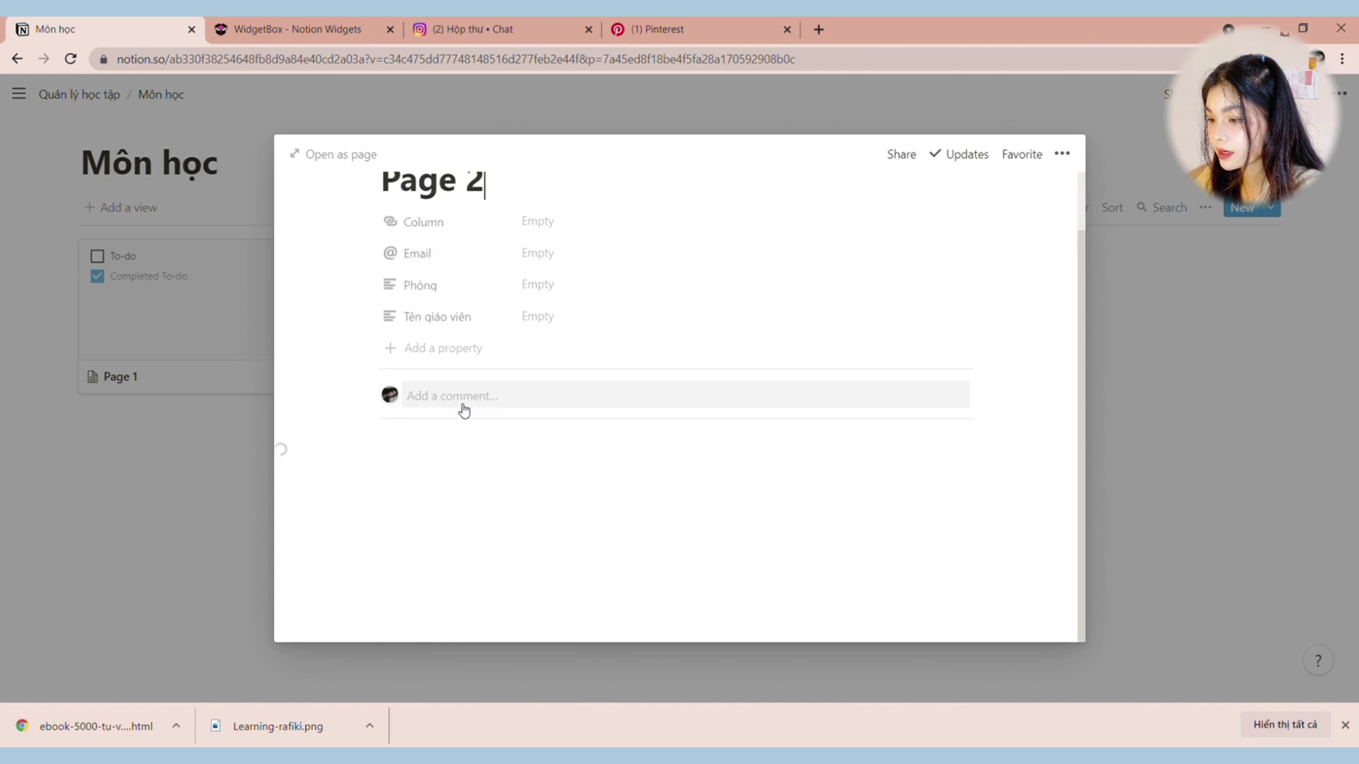
left_click(296, 153)
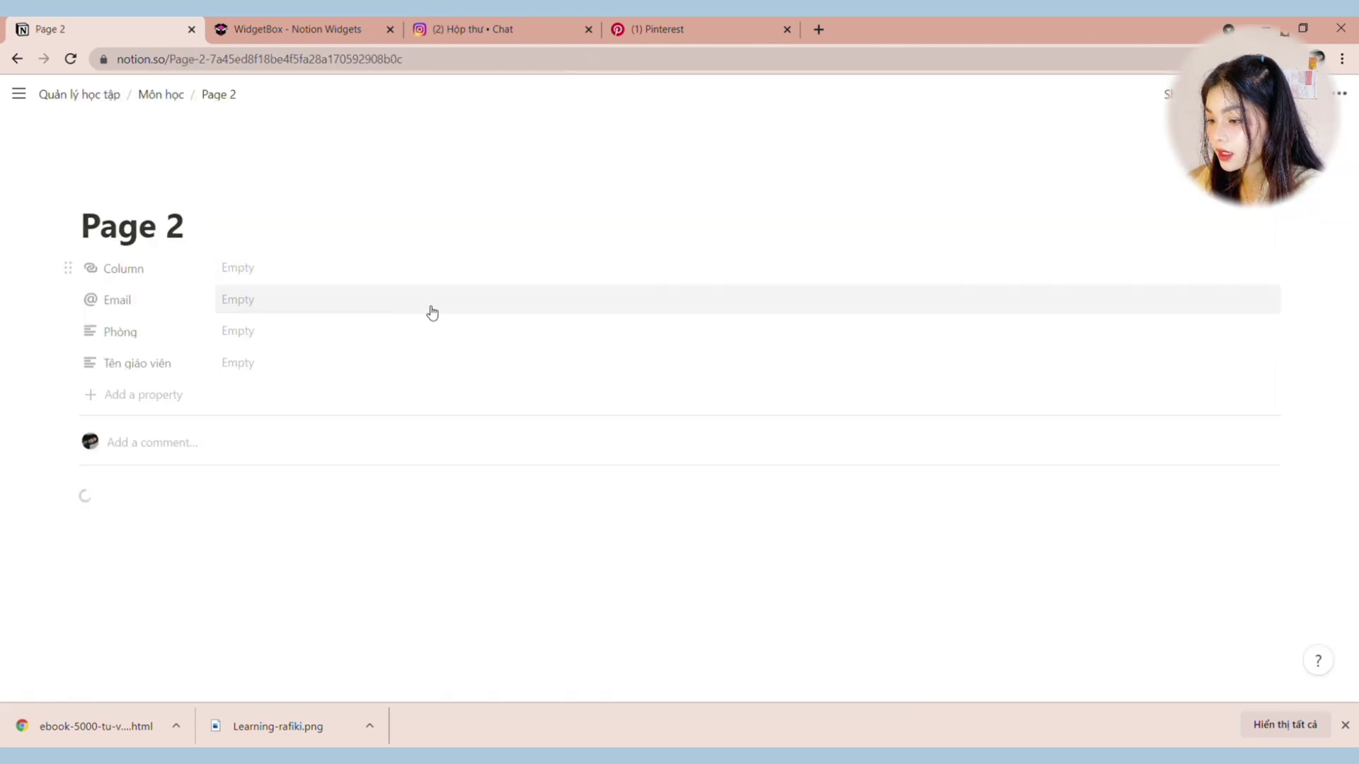